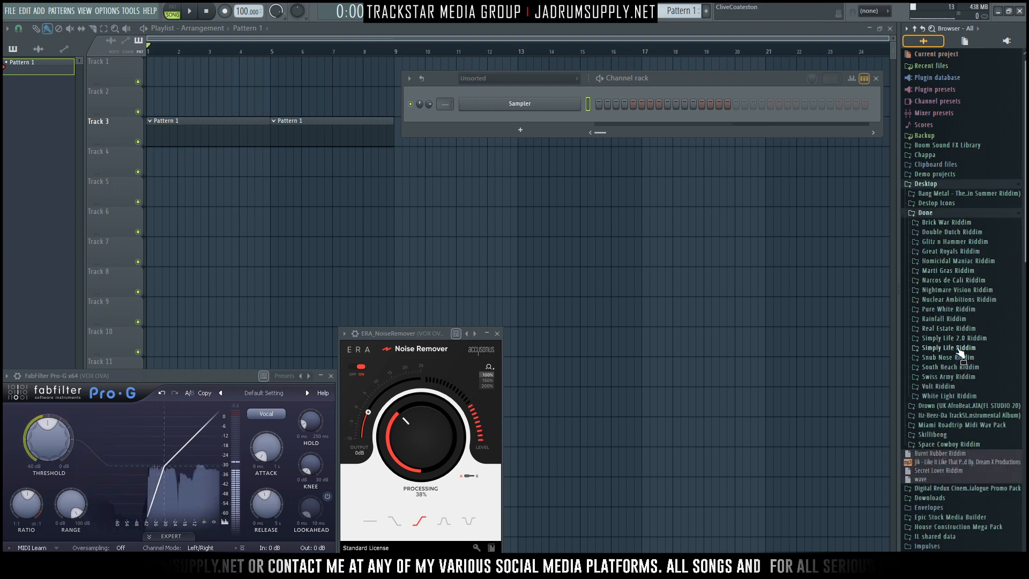
Open the Stems folder of Marti Gras Riddim x Version 2 in the browser and look through its files
drag(944, 335, 956, 333)
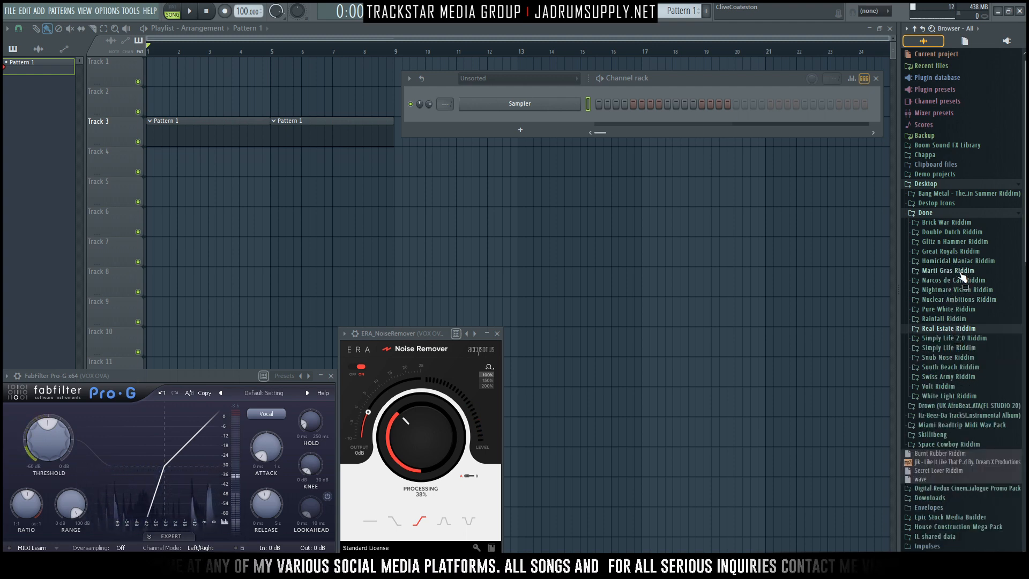
drag(963, 274, 961, 304)
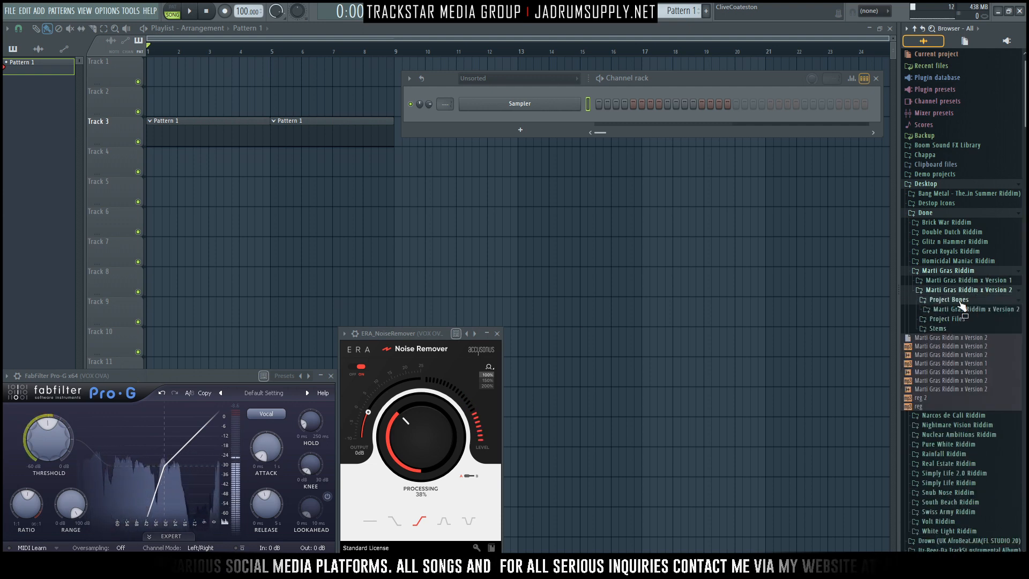
click(939, 330)
scroll(957, 304, down, 5)
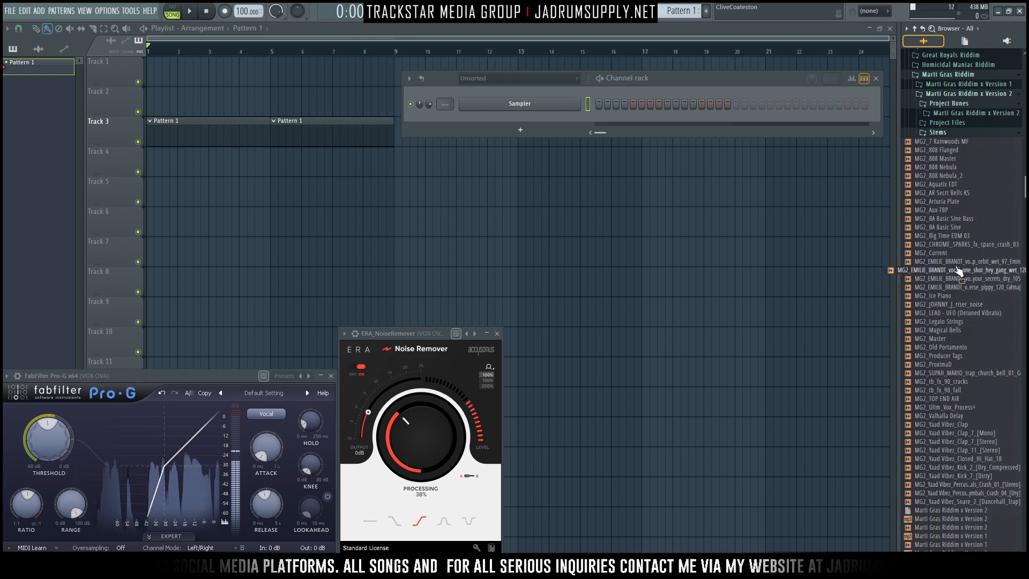
scroll(954, 257, down, 3)
scroll(956, 263, down, 3)
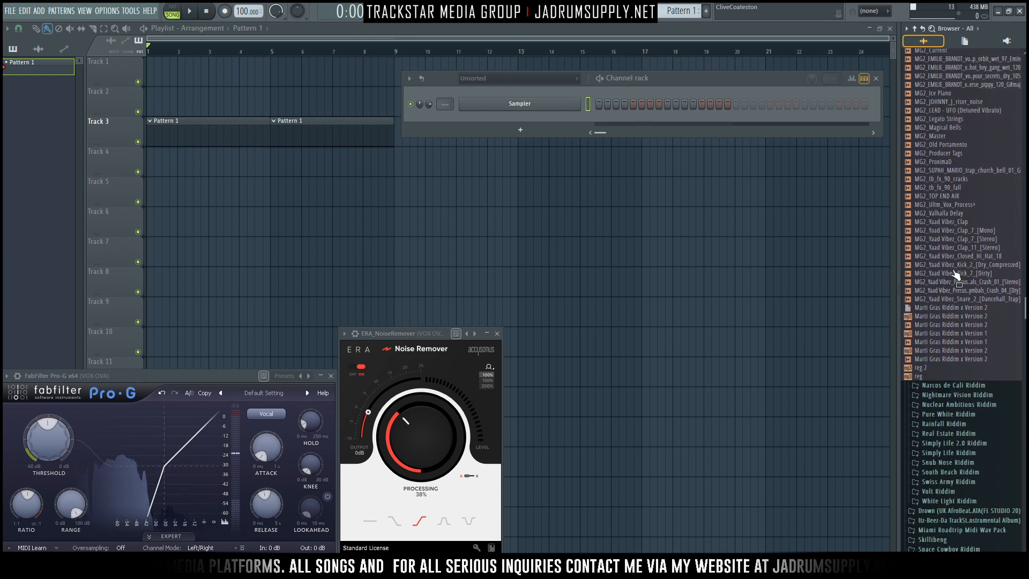
scroll(955, 273, up, 4)
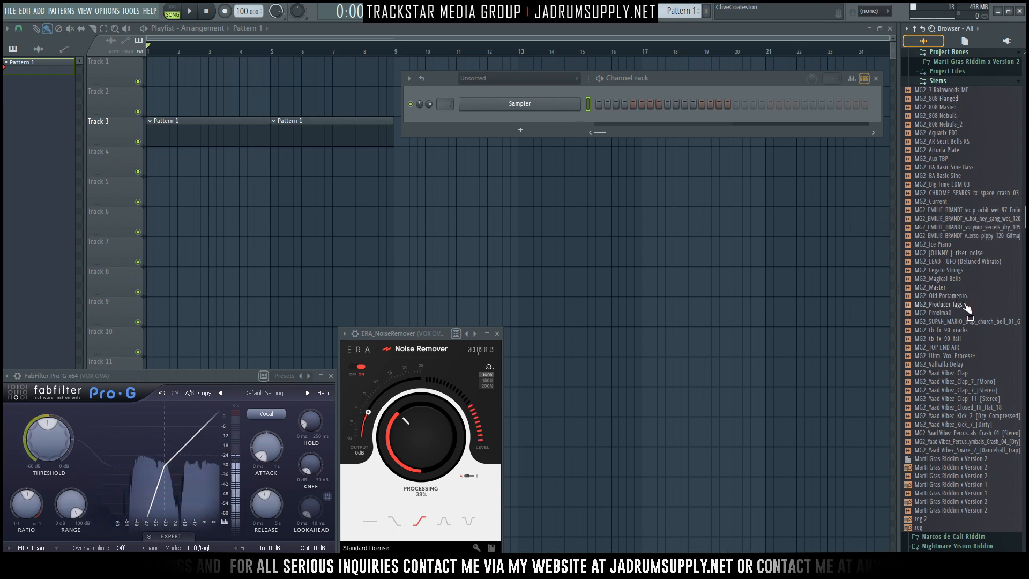
Place the MG2_Legato Strings stem on Track 1, trim it to its Chorus section over bars 1 to 8, and start playback
drag(954, 274, 171, 67)
scroll(524, 55, down, 5)
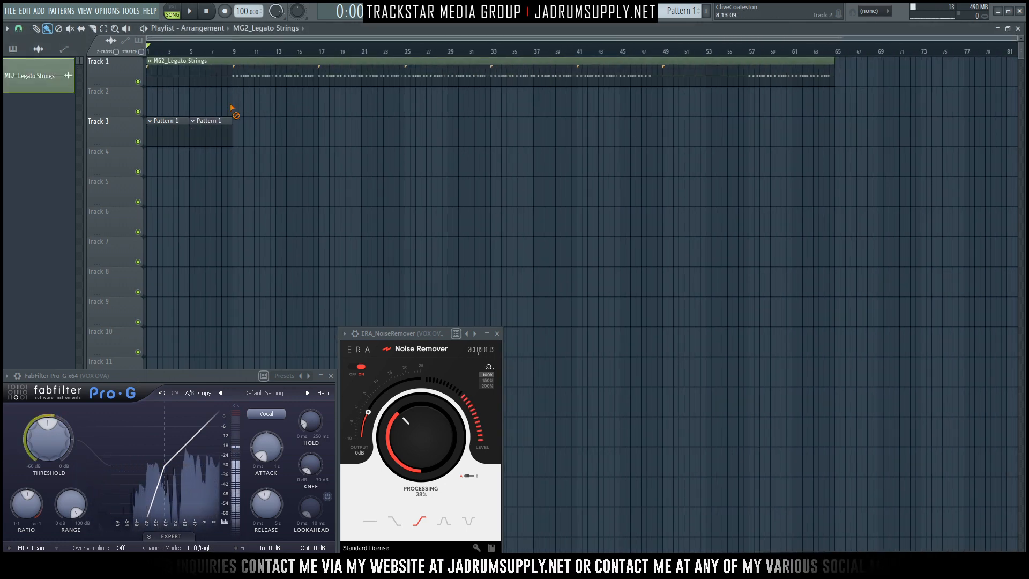
right_click(190, 81)
drag(242, 69, 155, 68)
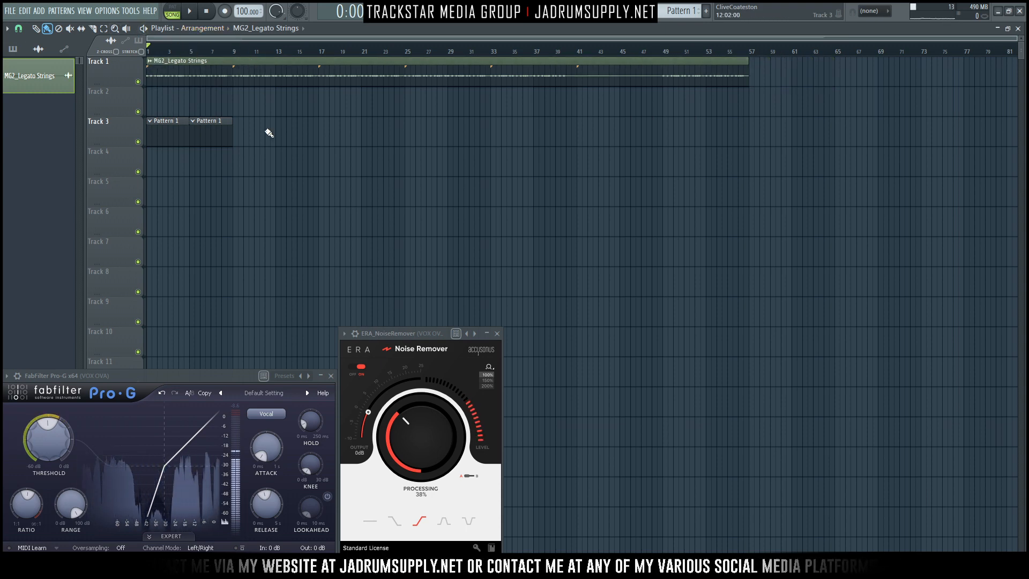
drag(236, 82, 236, 93)
right_click(268, 81)
click(839, 13)
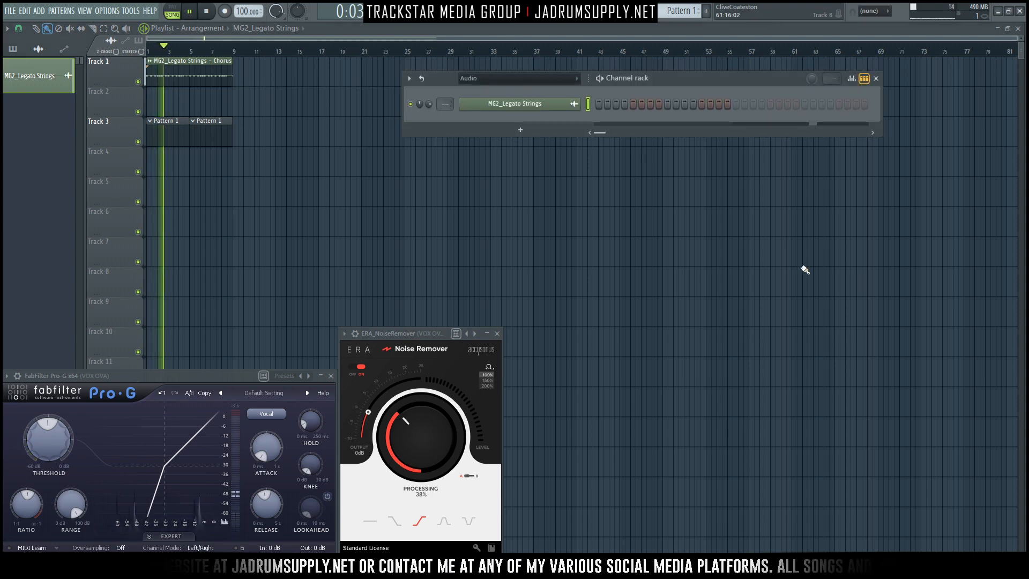
Stop playback, place the MG2_Yaad Vibez_Kick_7_[Dirty] stem on Track 2, and trim it to its Chorus section over bars 1 to 8
key(alt+F8)
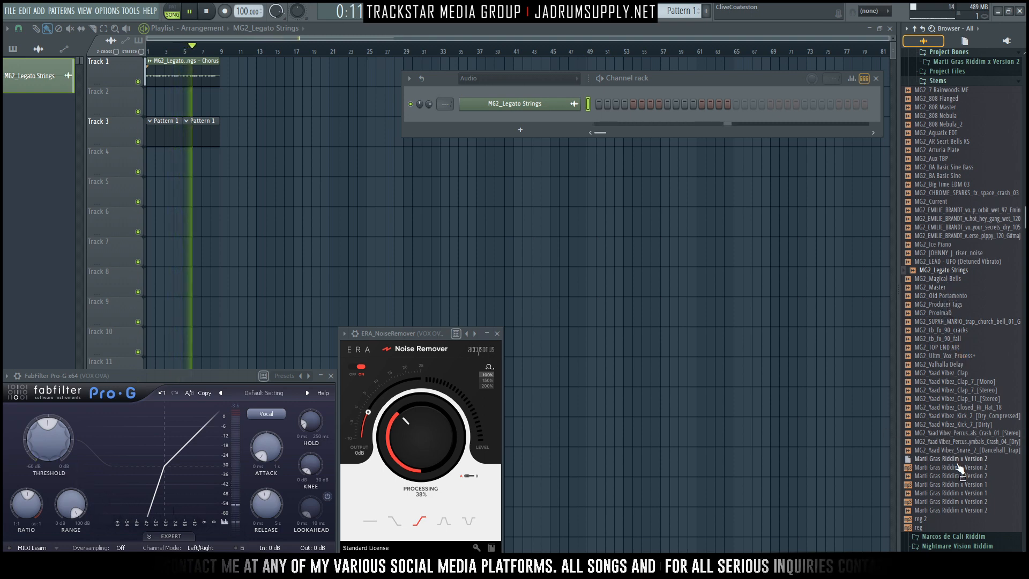
key(space)
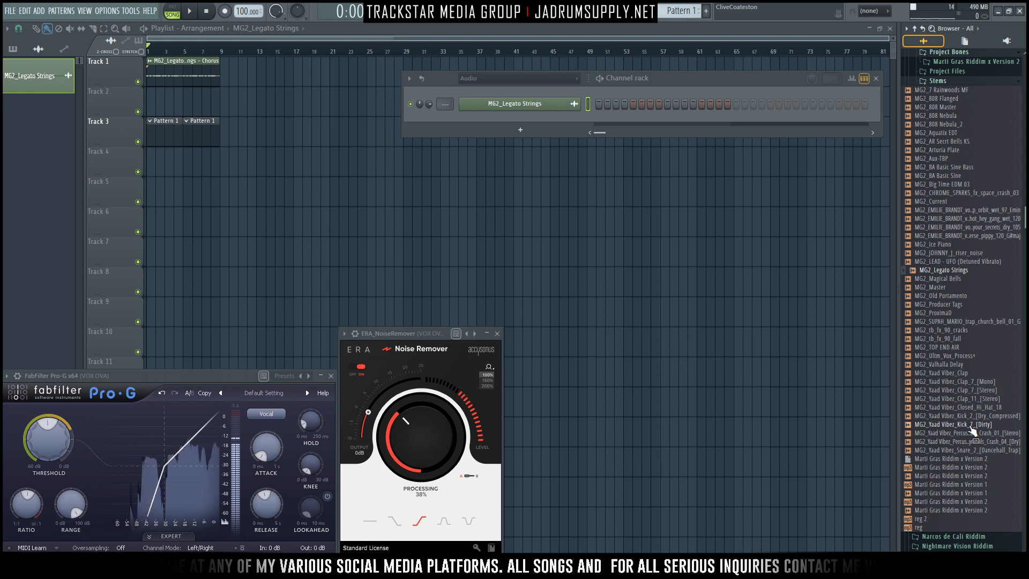
drag(967, 429, 262, 132)
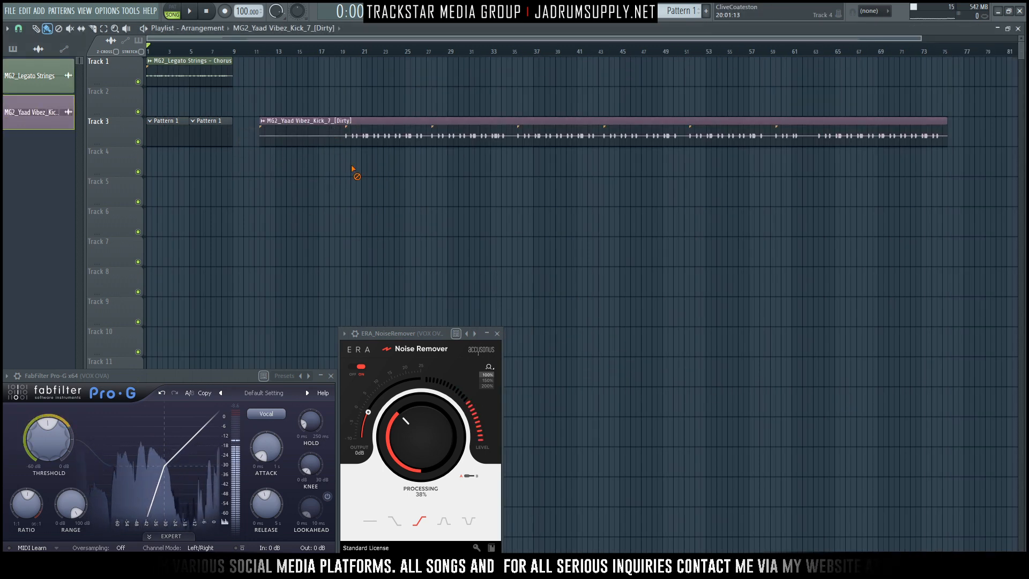
drag(352, 169, 158, 83)
right_click(336, 137)
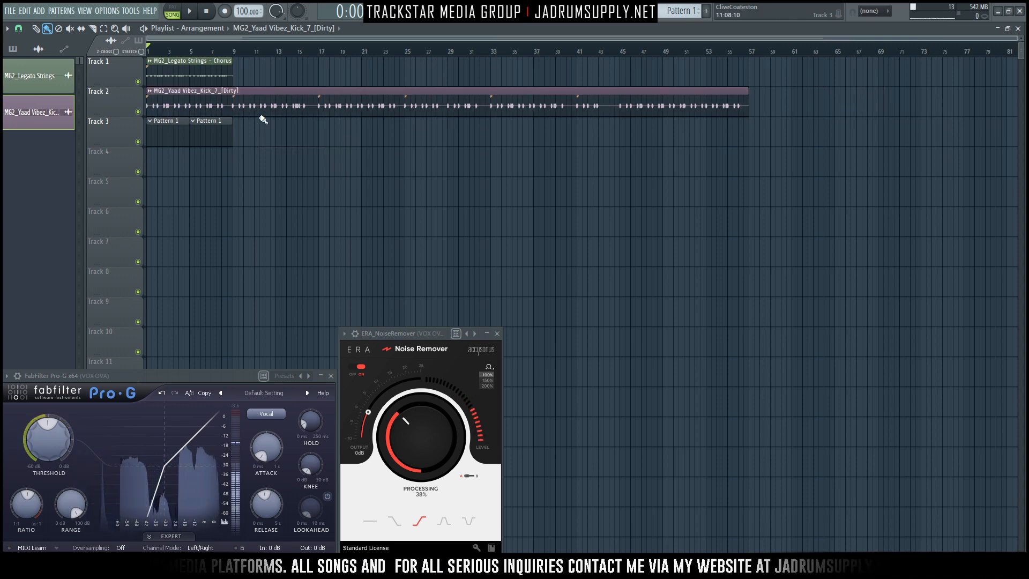
drag(261, 125, 233, 108)
right_click(235, 106)
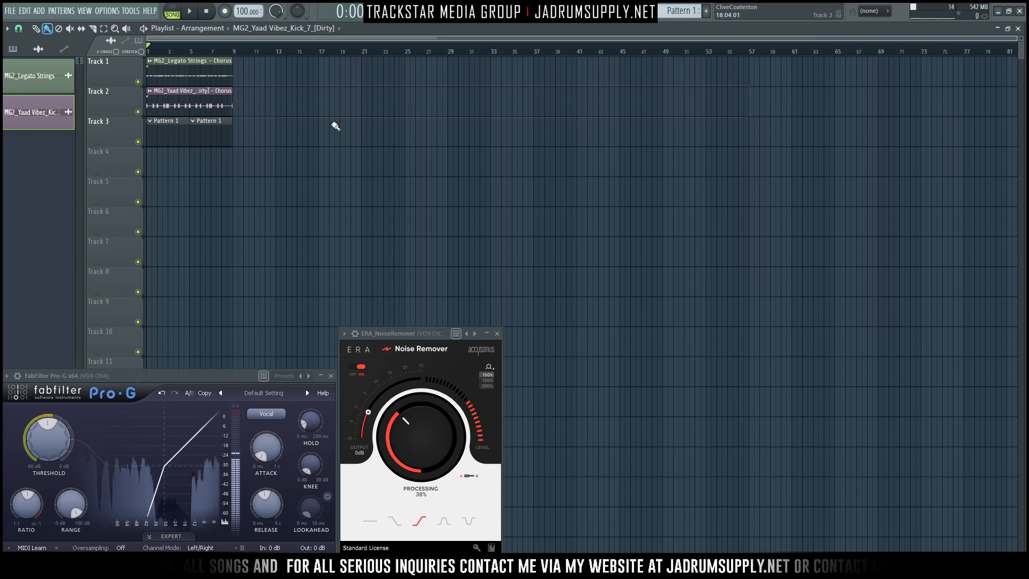
Play the strings and kick clips together and take a brief look at the mixer
key(space)
key(F9)
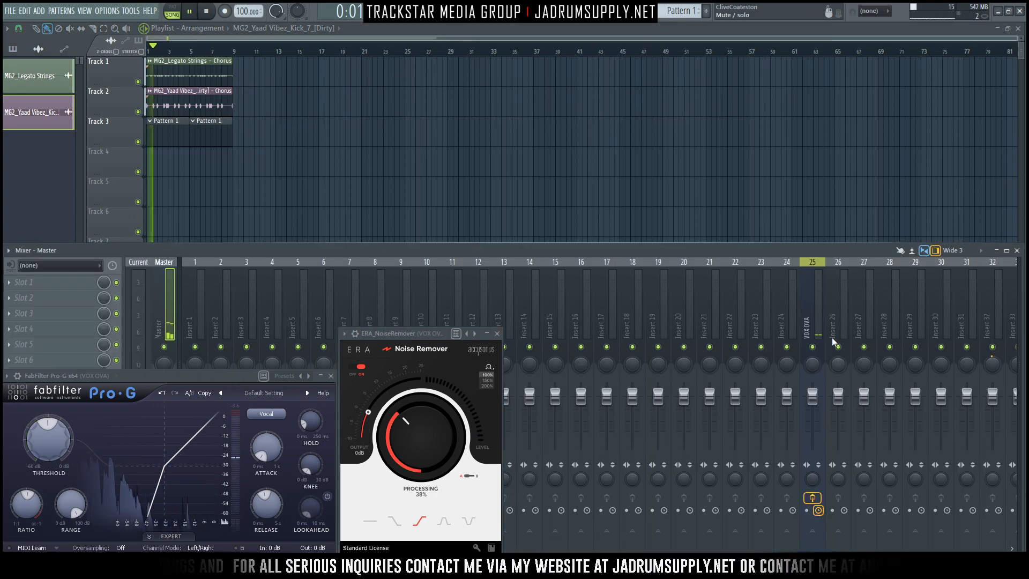
key(F9)
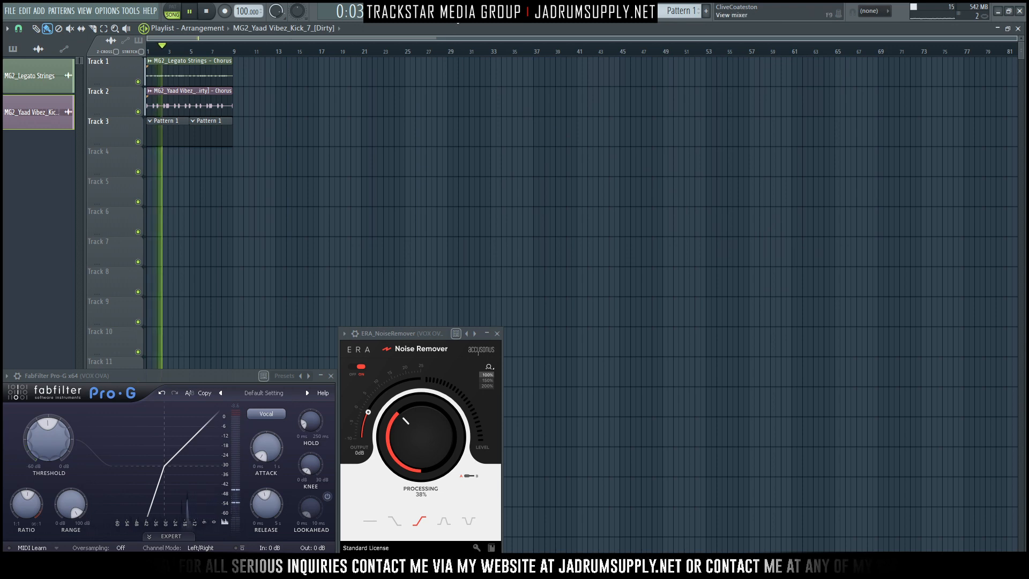
Place the MG2_808 Master stem on Track 4 and trim it to its Chorus section over bars 1 to 8
mouse_move(1023, 196)
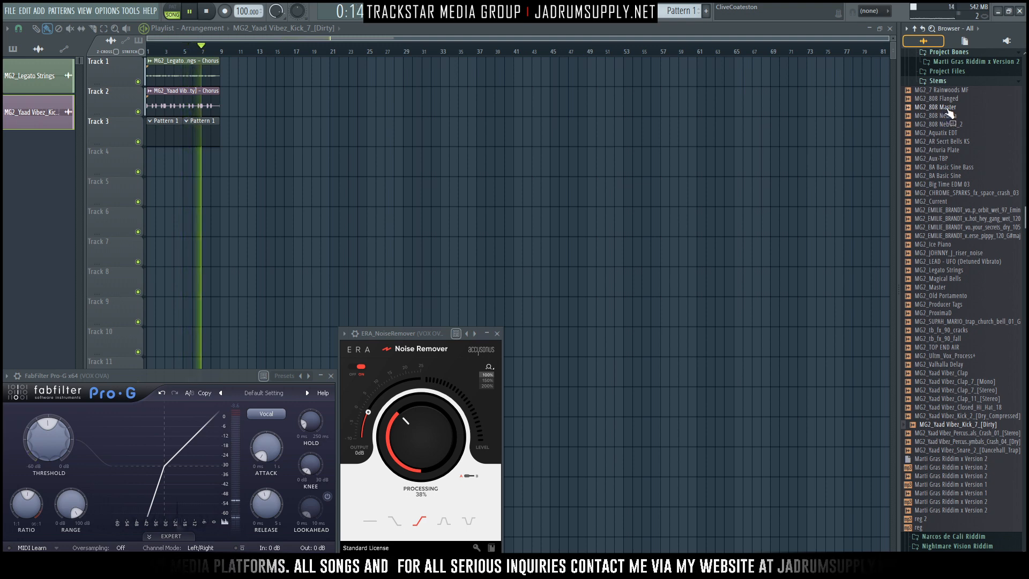
drag(948, 109, 7, 185)
key(space)
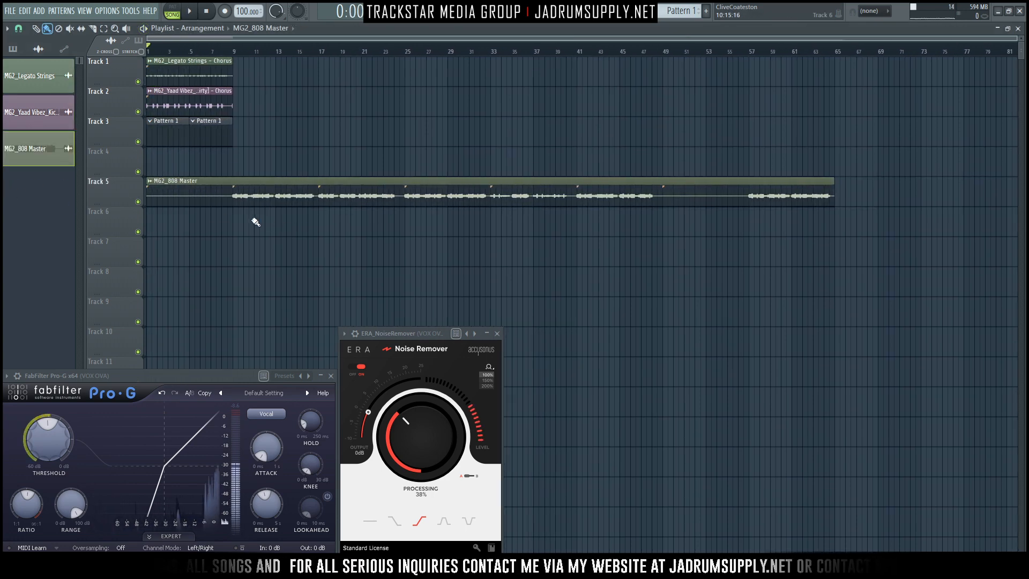
drag(236, 220, 181, 170)
right_click(213, 201)
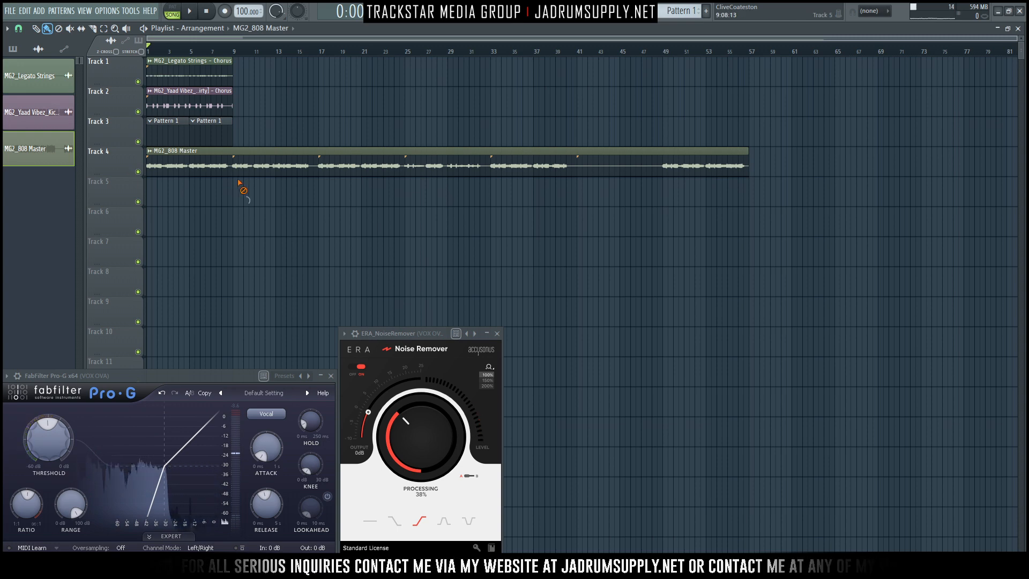
click(240, 177)
right_click(252, 168)
Play the arrangement with the 808 clip added, show the channel rack, and stop playback
key(space)
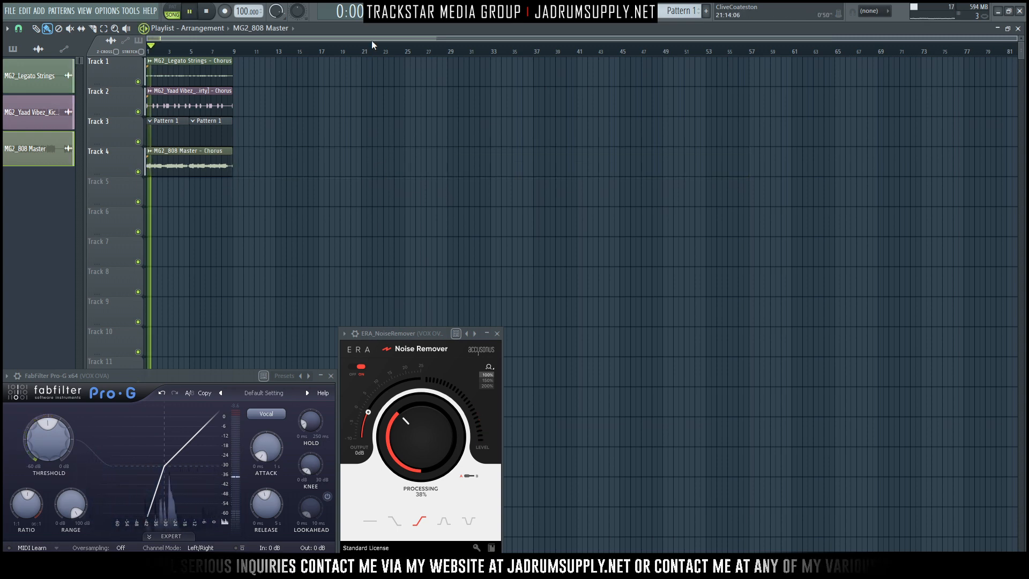
key(F6)
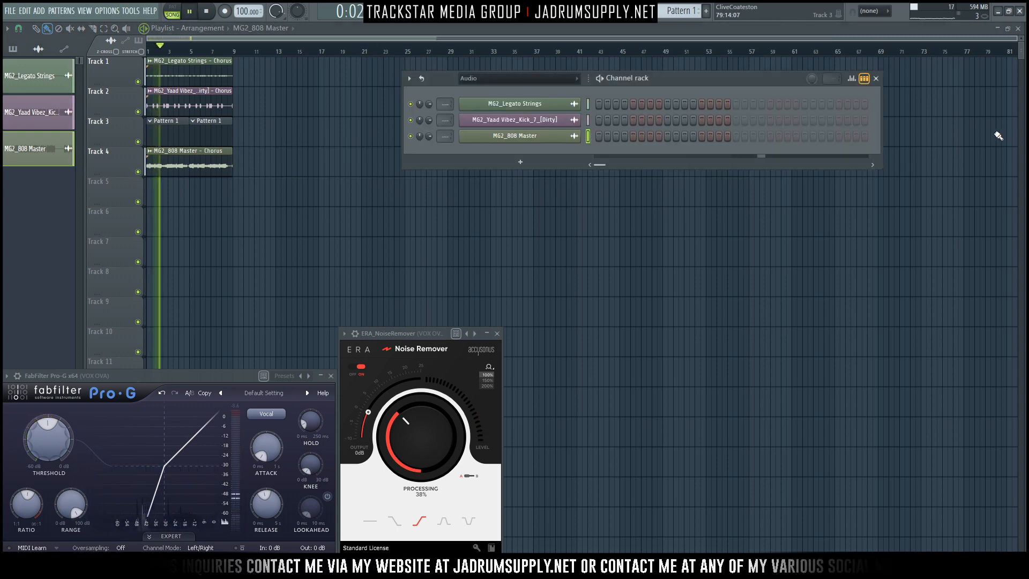
key(space)
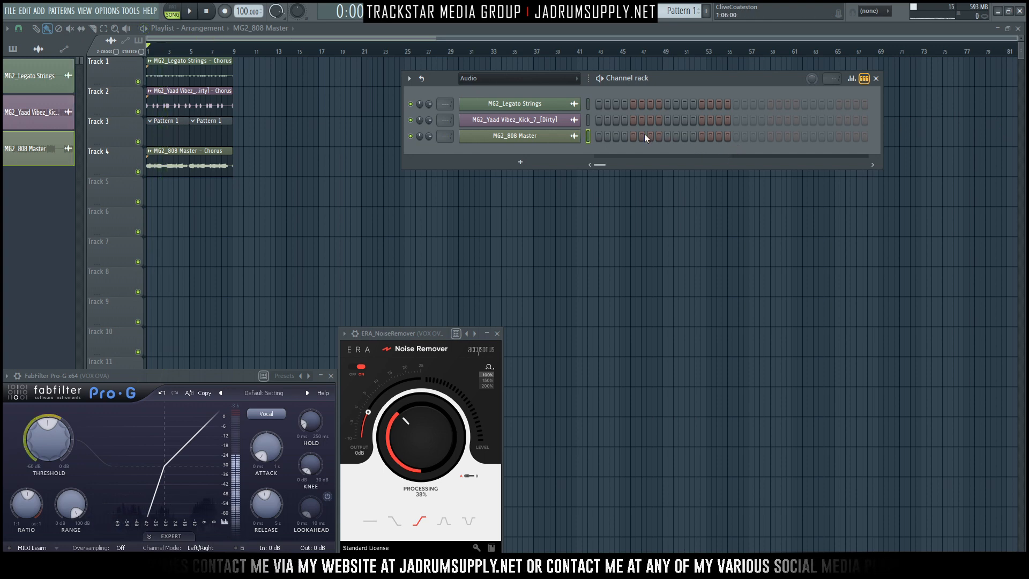
Show the Unsorted channel group and open the Project Files folder of Marti Gras Riddim x Version 2 in the browser
key(F4)
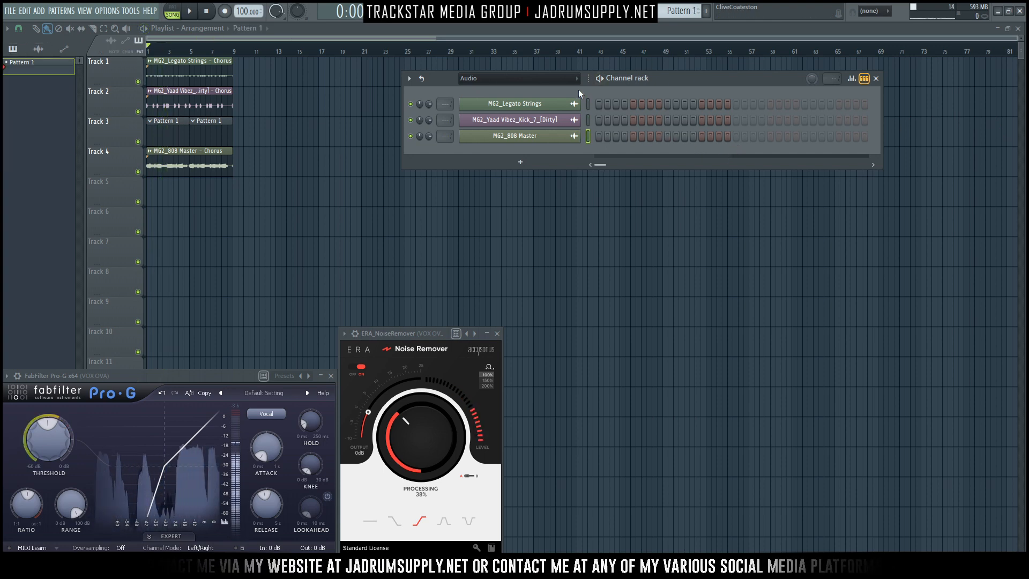
scroll(558, 83, down, 1)
key(alt+F8)
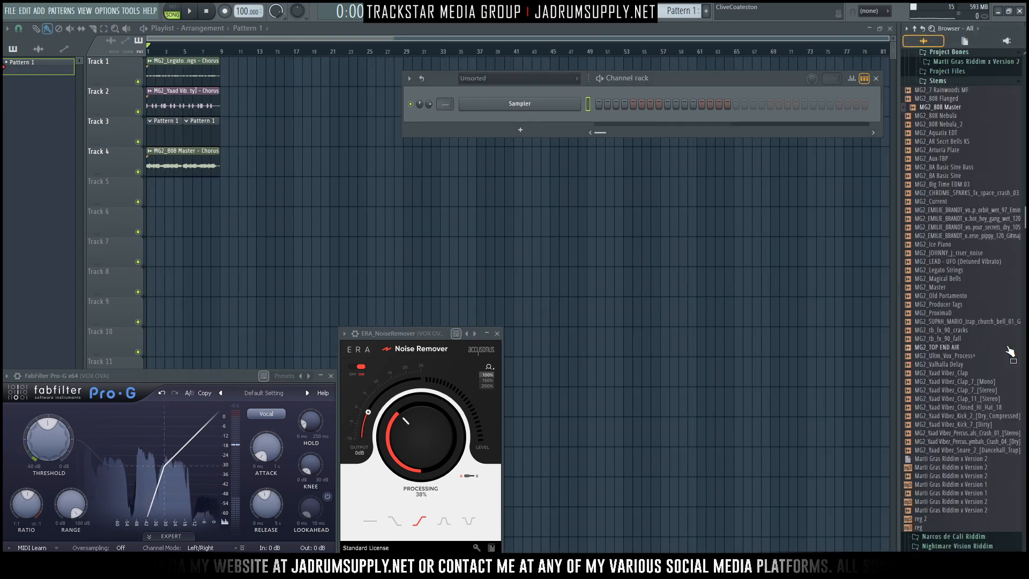
scroll(998, 535, down, 3)
scroll(964, 482, up, 12)
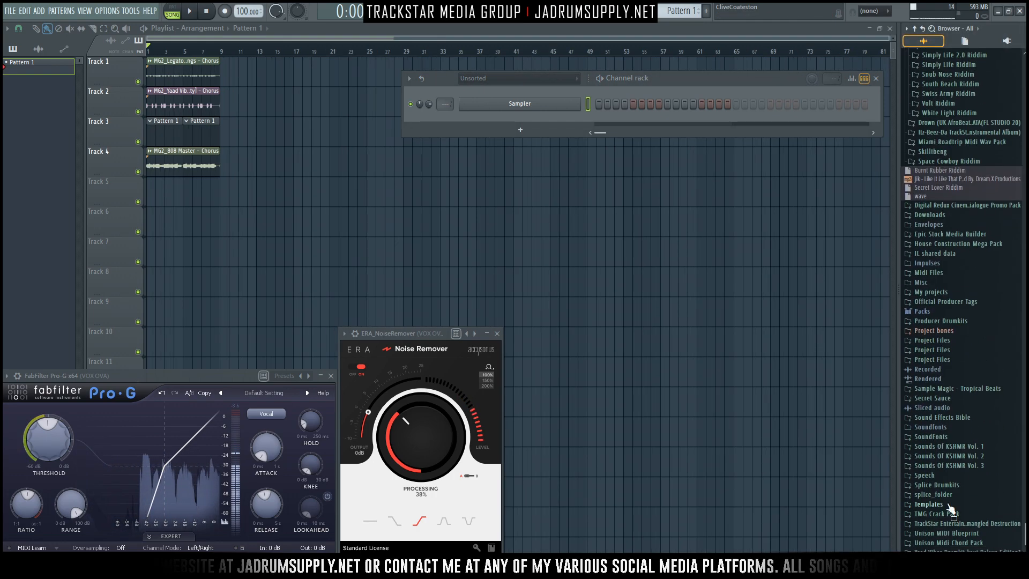
click(943, 318)
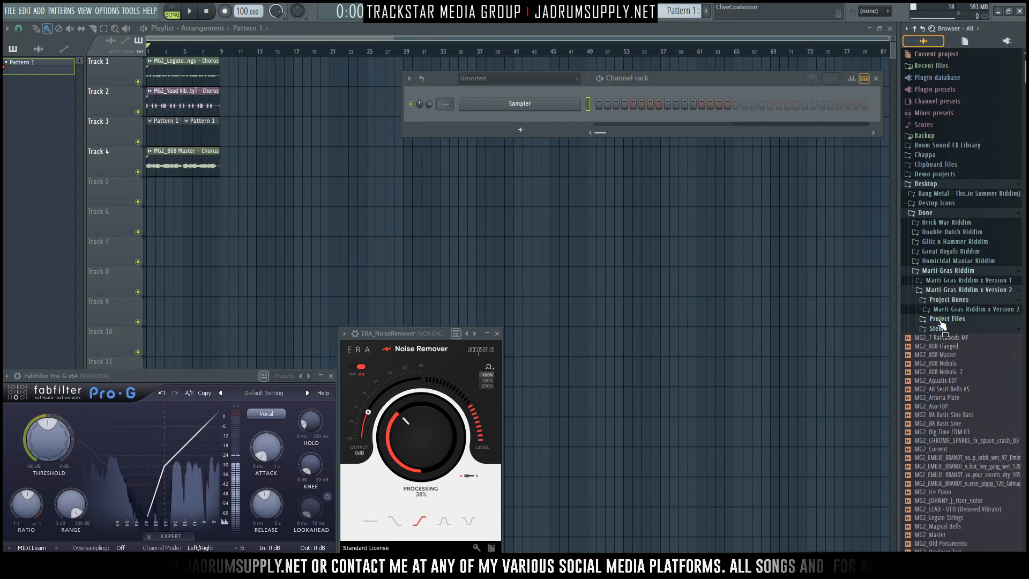
click(945, 328)
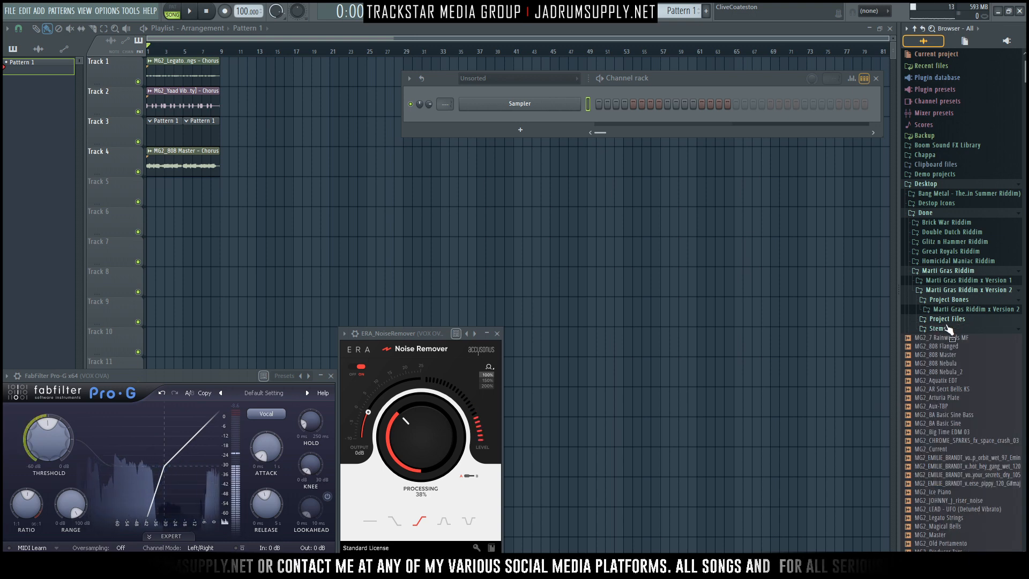
click(942, 329)
scroll(969, 453, down, 4)
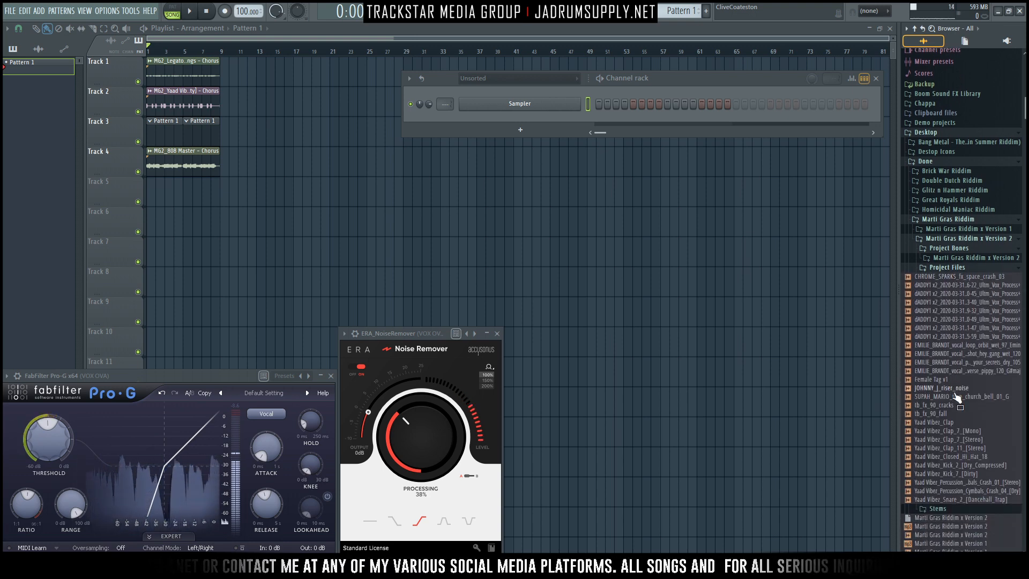
Load Yaad Vibez_Clap_7_[Stereo] and Yaad Vibez_Closed_Hi_Hat_18 from the project files into new channels
right_click(956, 383)
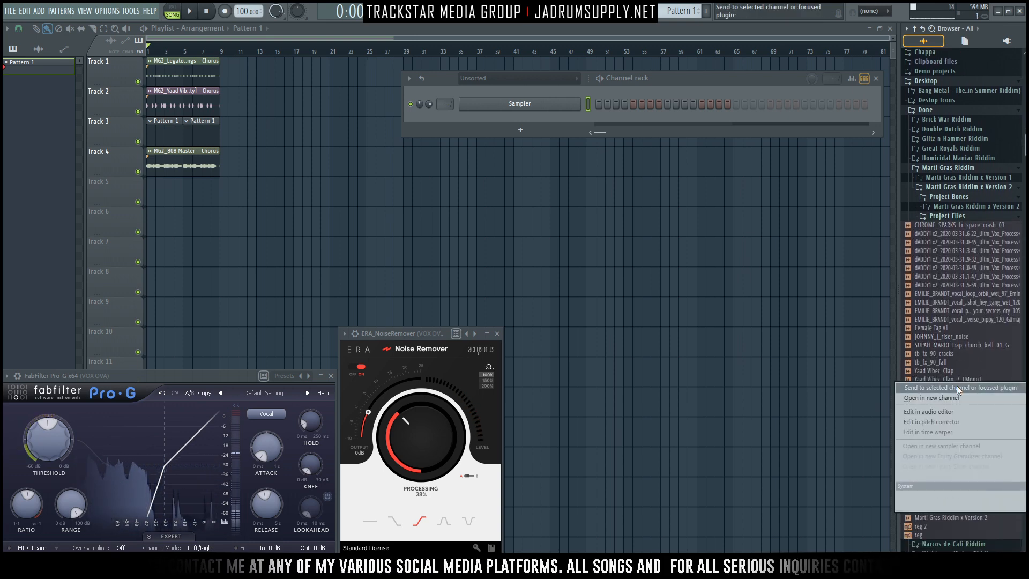
click(949, 398)
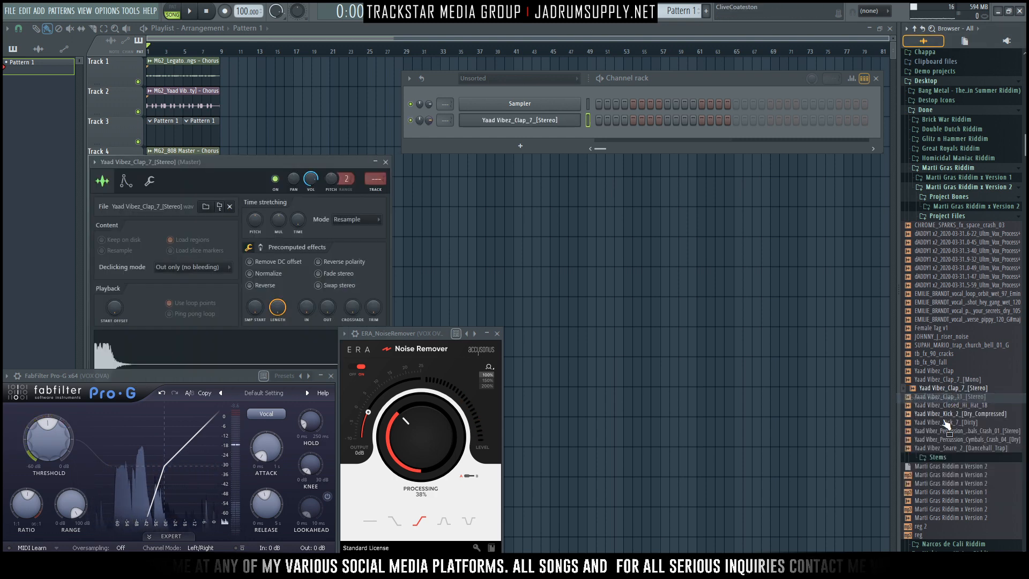
right_click(951, 400)
click(948, 416)
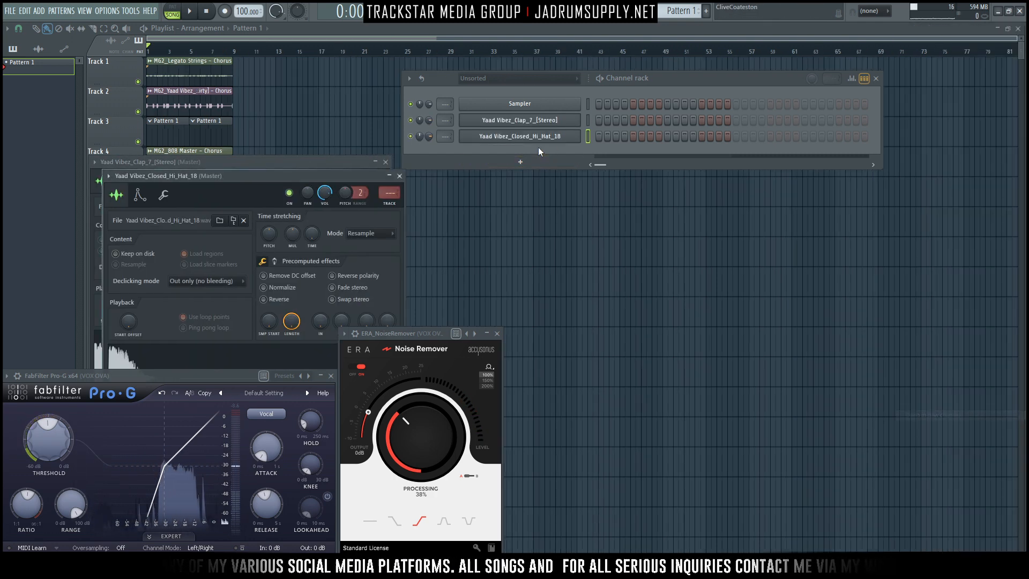
Program claps on steps 5, 13, 21 and 29 of Pattern 1 during playback, and close both sampler windows
key(space)
click(634, 121)
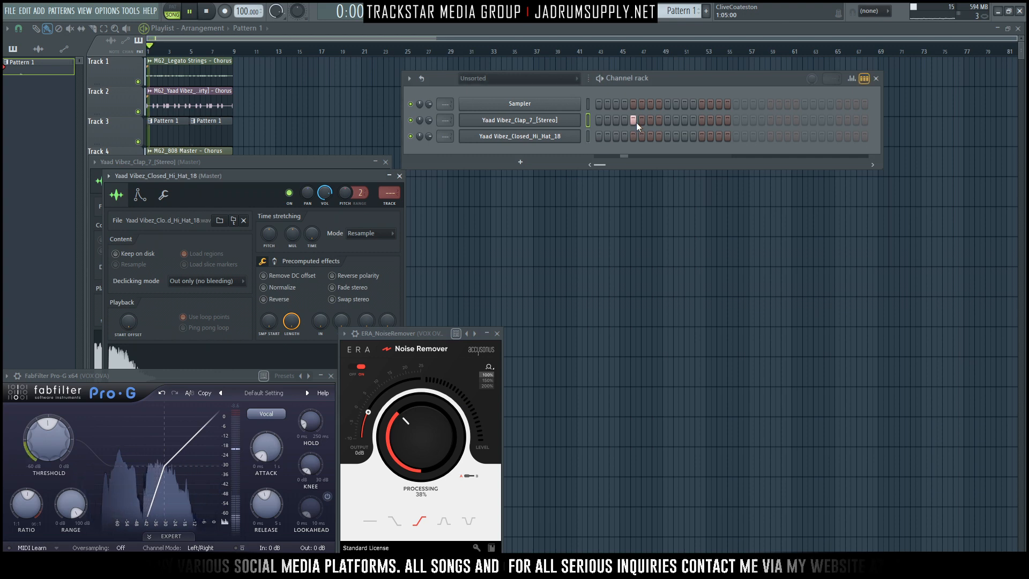
click(702, 121)
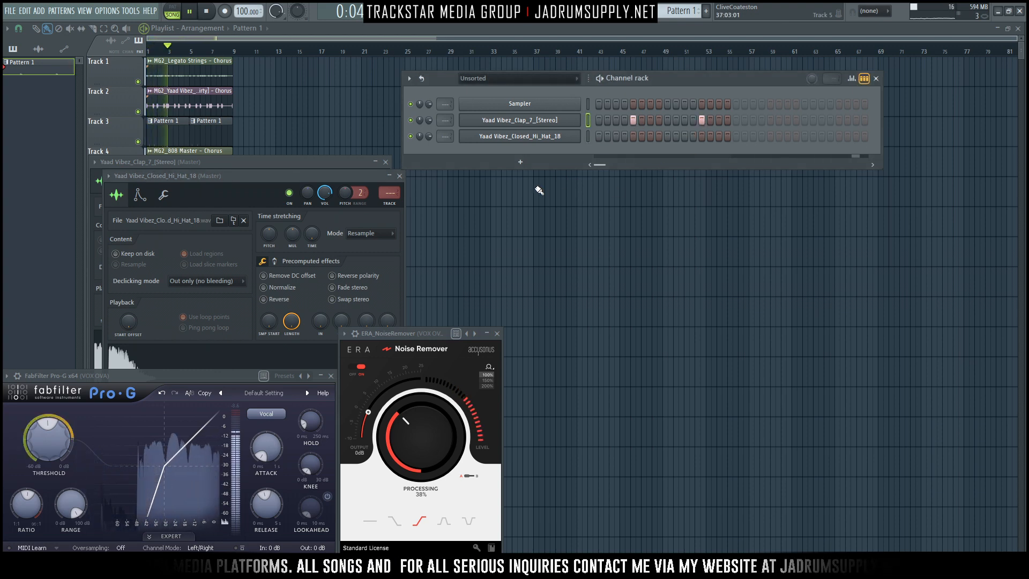
click(399, 176)
click(385, 162)
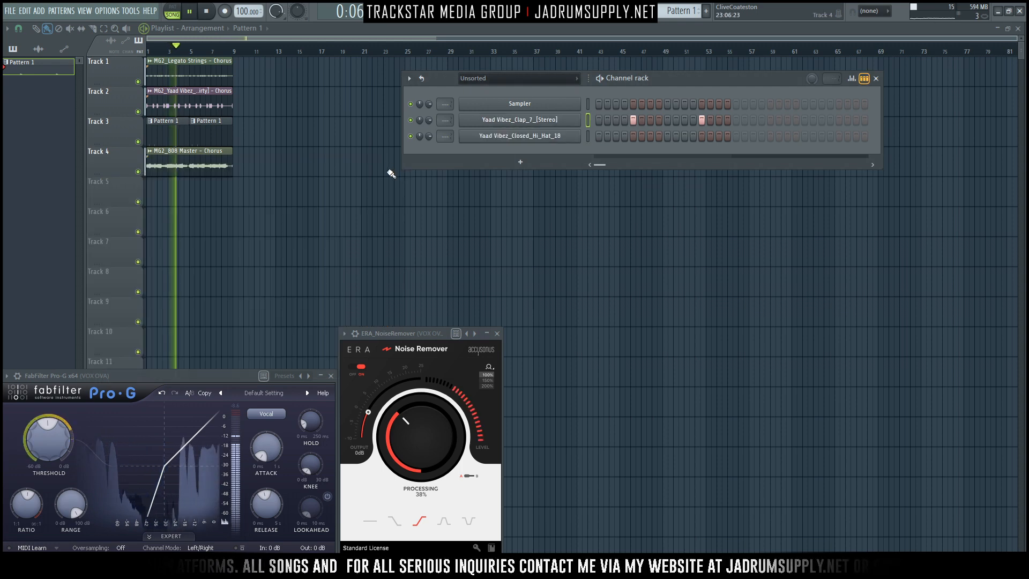
click(770, 120)
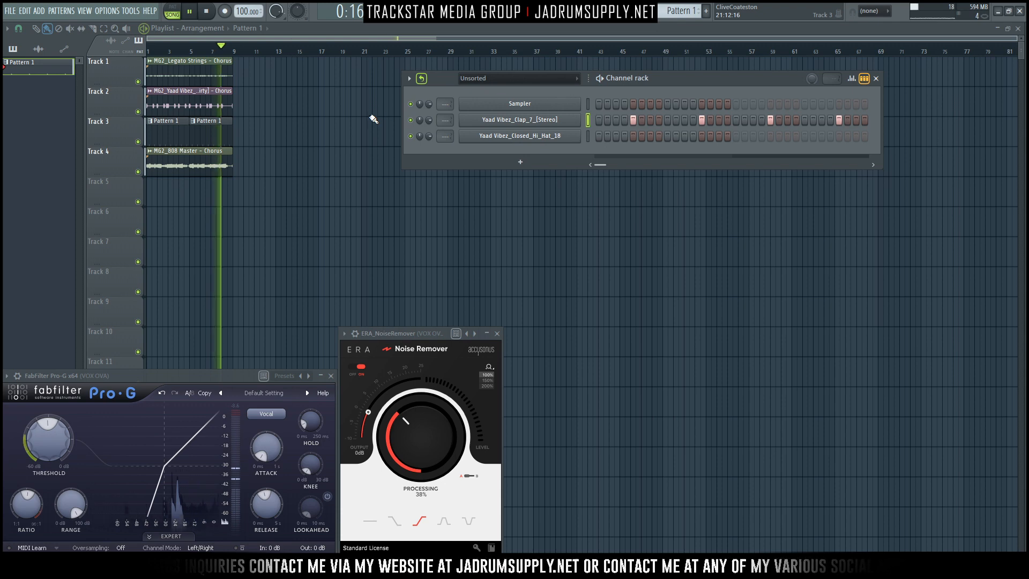
Open the piano roll of Yaad Vibez_Closed_Hi_Hat_18, stop playback, and bring back the channel rack
right_click(538, 137)
click(605, 137)
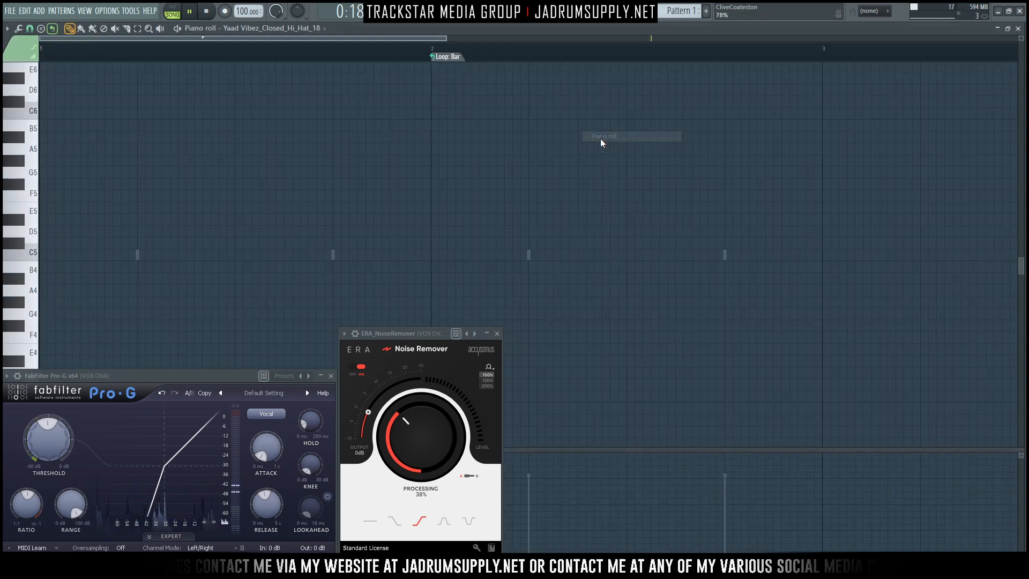
key(space)
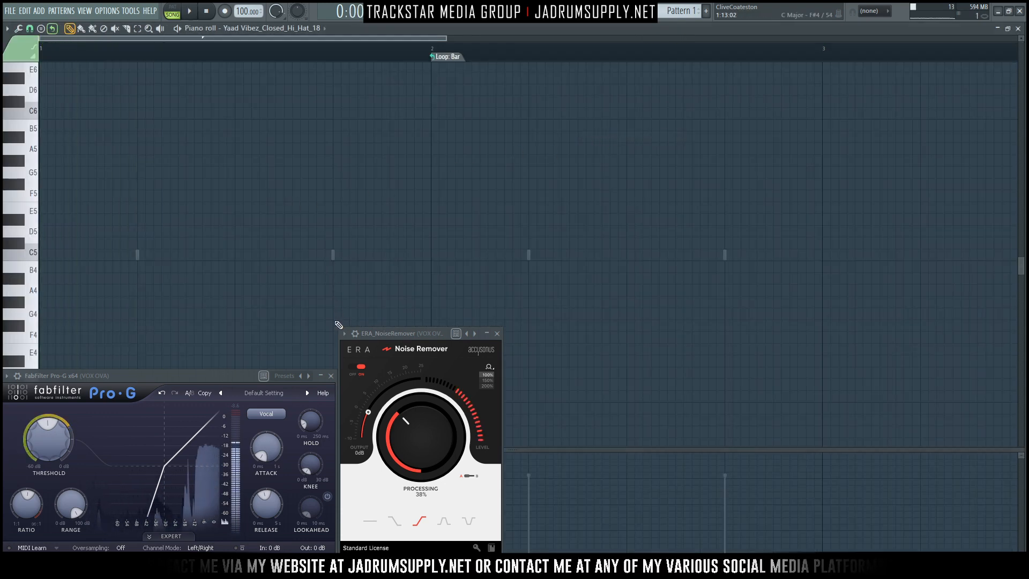
key(F6)
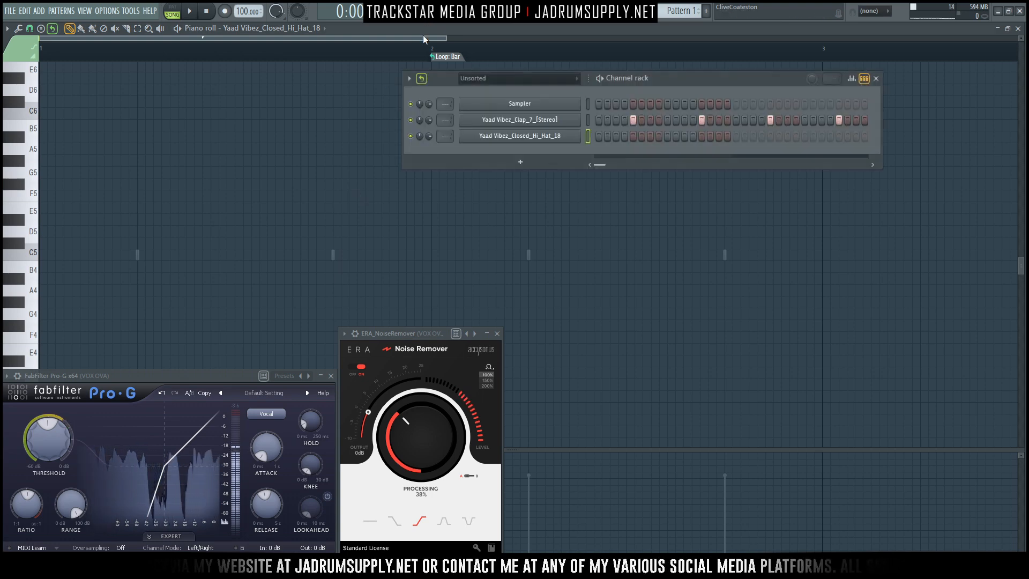
Browse the Scores presets to the hi-hat patterns in the Yaad Bizniz Drums folder
mouse_move(1024, 115)
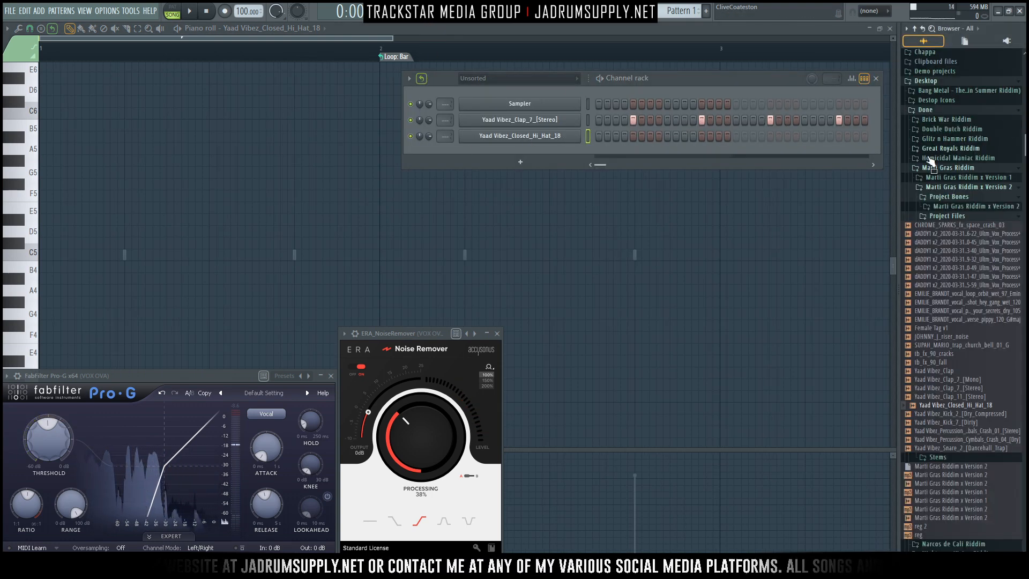
click(928, 83)
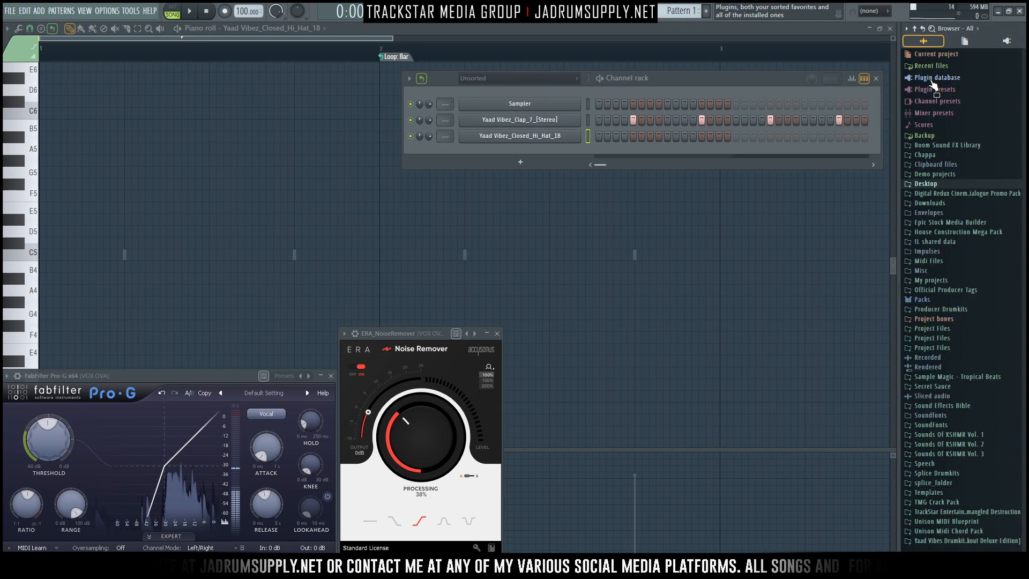
click(933, 126)
click(951, 203)
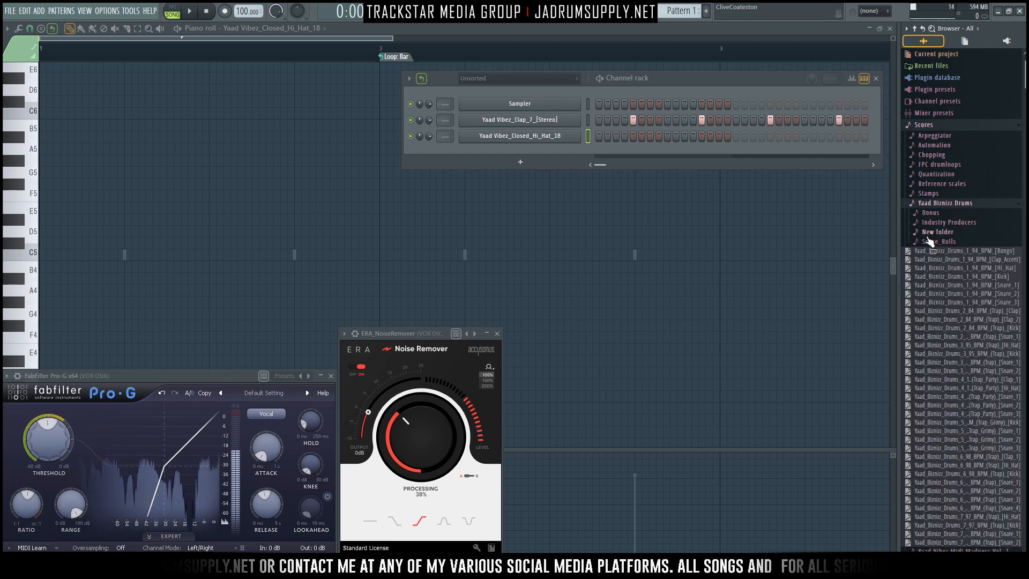
scroll(942, 236, down, 10)
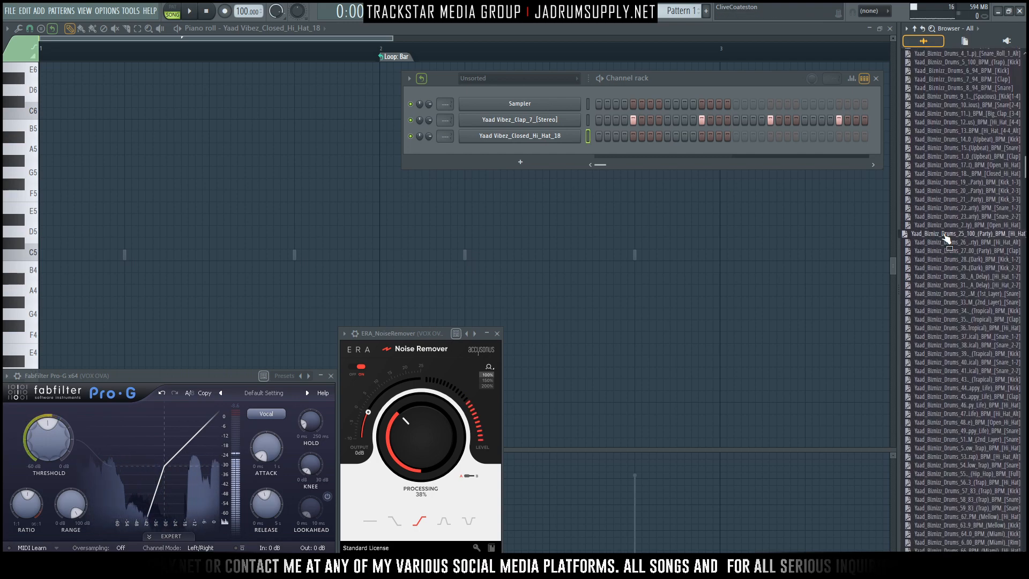
Audition the Party, A_Delay and Happy_Life hi-hat scores on the closed hi-hat channel during playback, and cut the loaded notes
key(space)
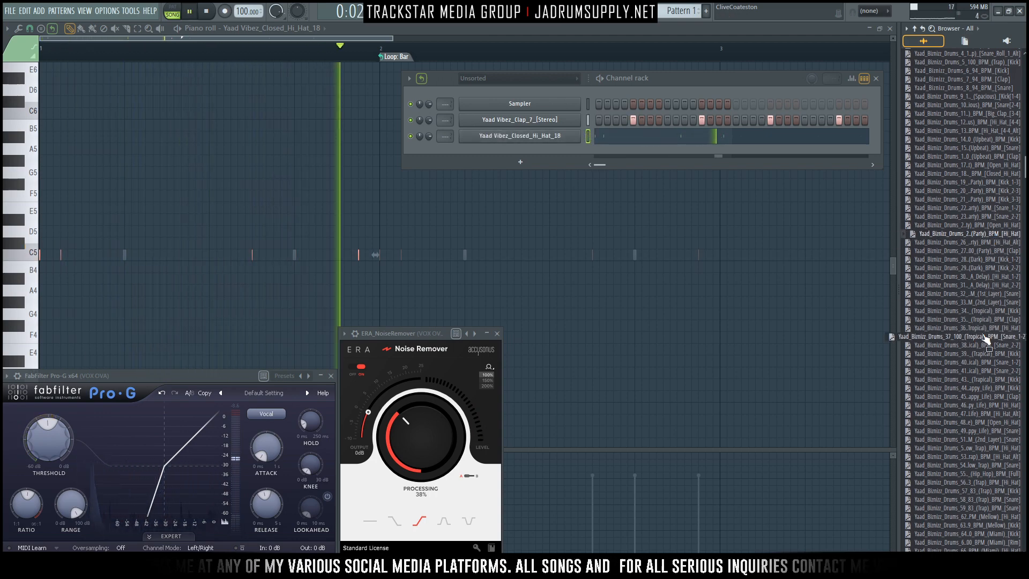
click(992, 278)
click(994, 285)
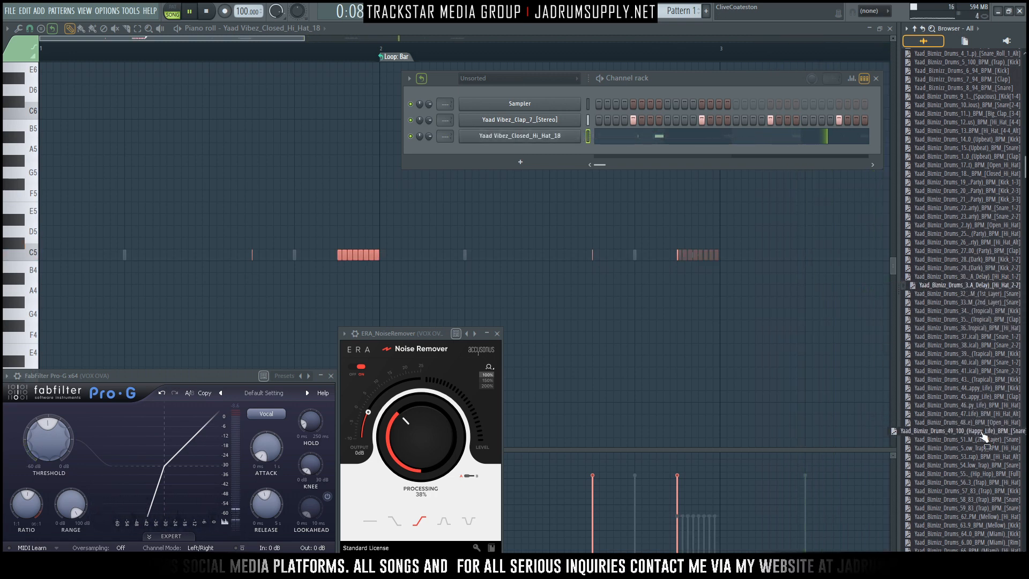
click(1003, 407)
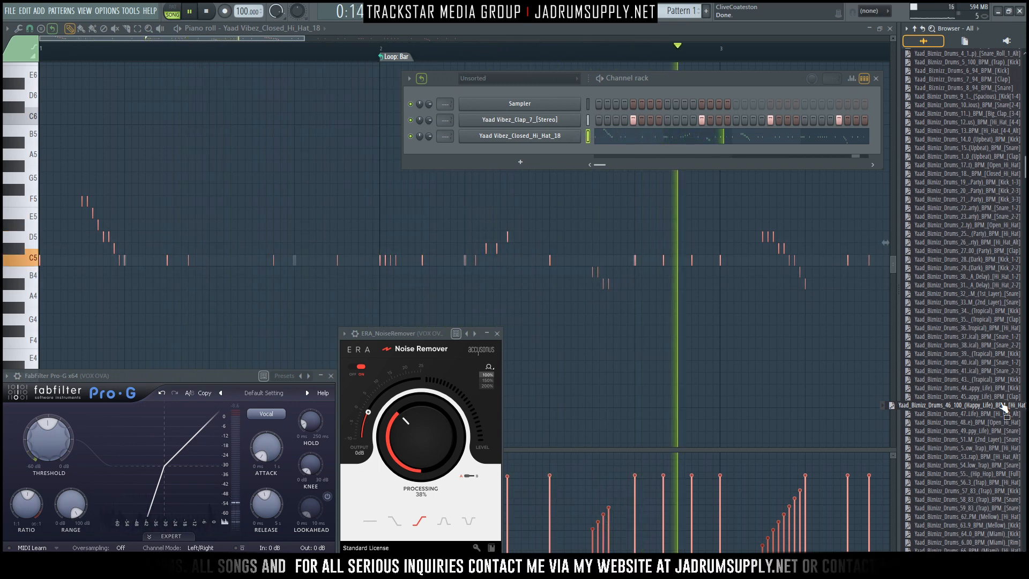
key(space)
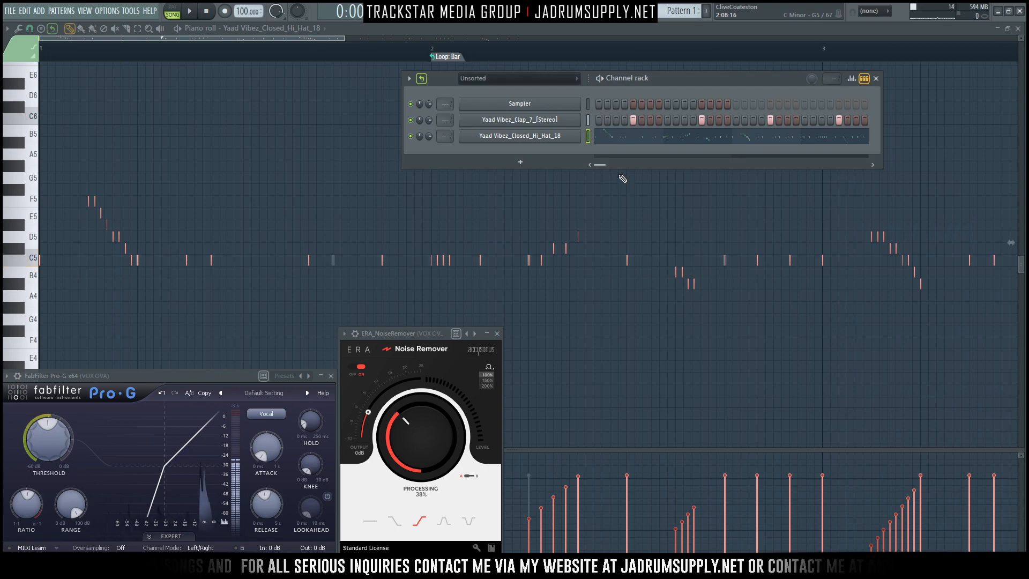
click(589, 140)
key(ctrl+x)
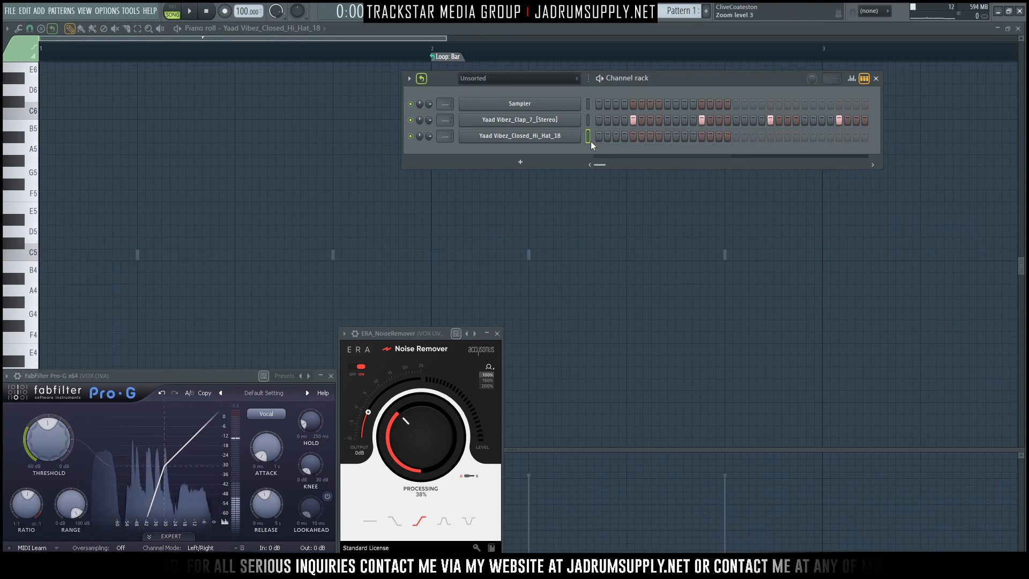
Reopen the closed hi-hat's piano roll, place one C5 note at the start of bar 1, and return to the channel rack
right_click(568, 141)
click(601, 138)
right_click(569, 140)
click(605, 138)
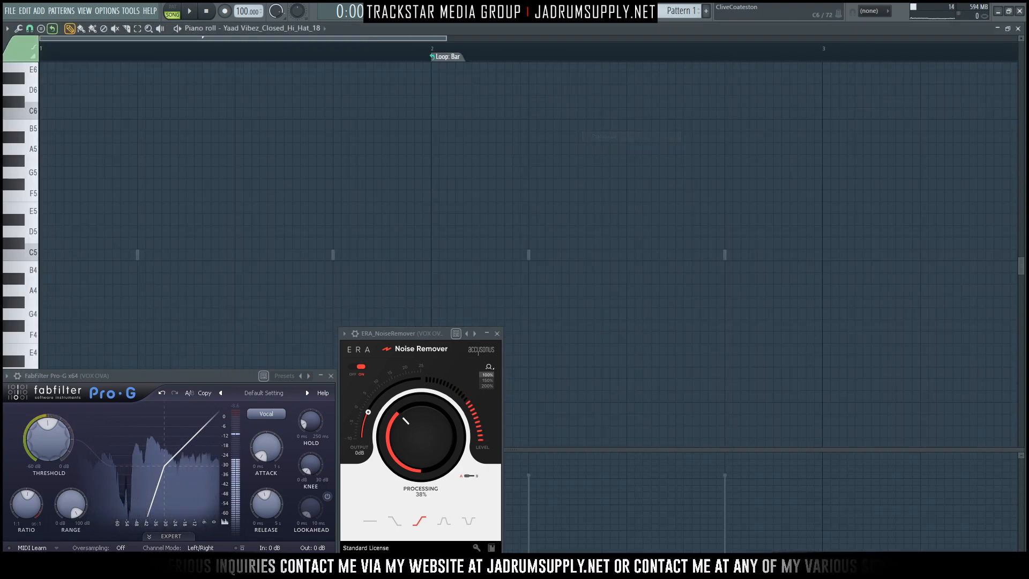
click(53, 254)
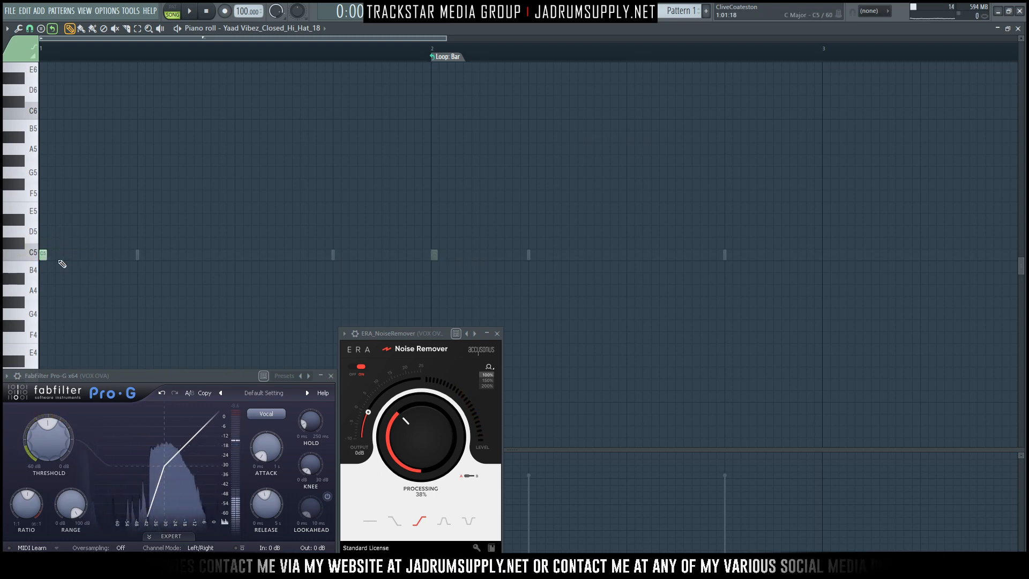
click(839, 12)
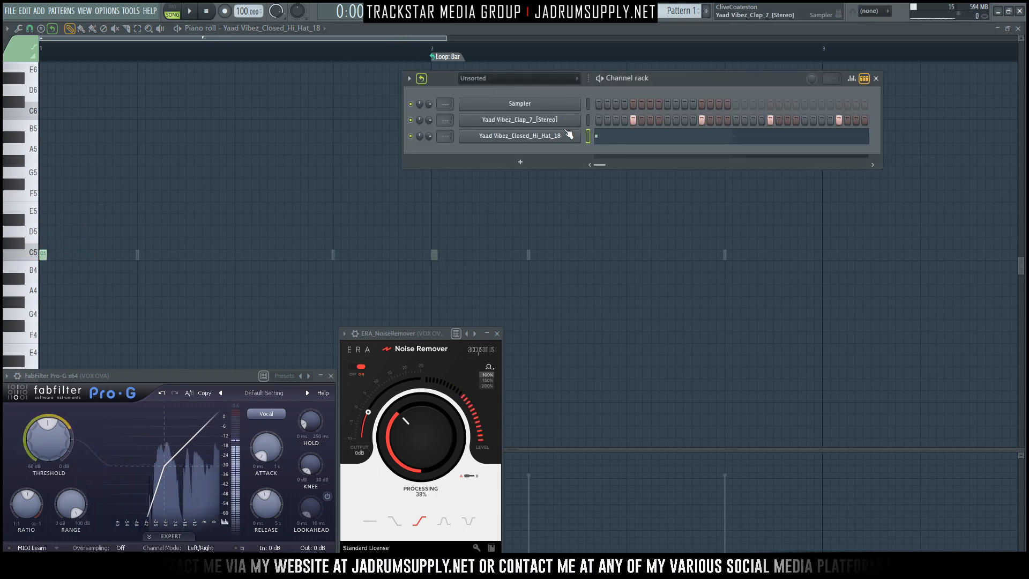
Fill every 2 steps of the closed hi-hat channel and listen to the pattern with the arrangement
right_click(581, 133)
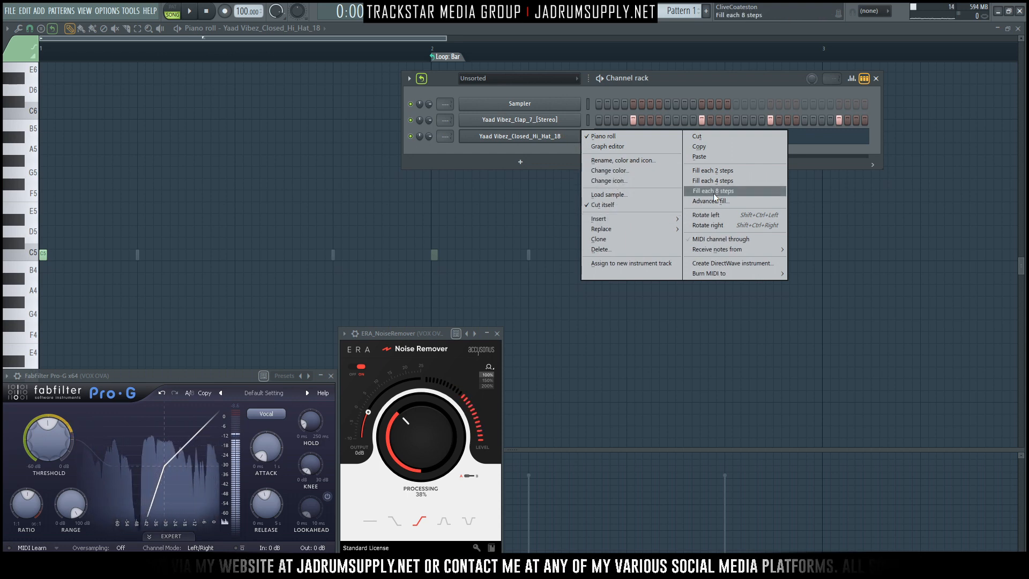
click(720, 171)
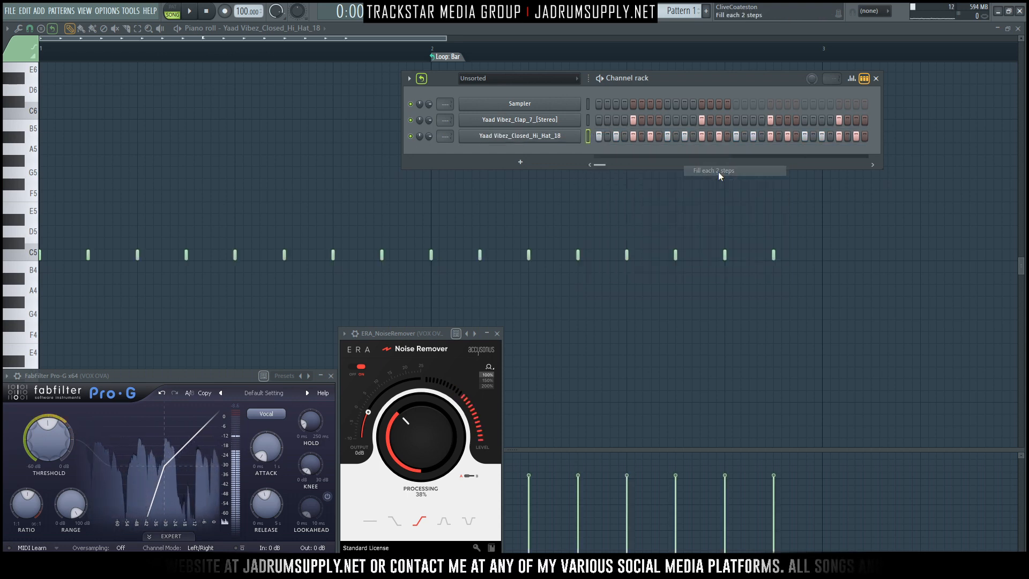
key(F6)
key(space)
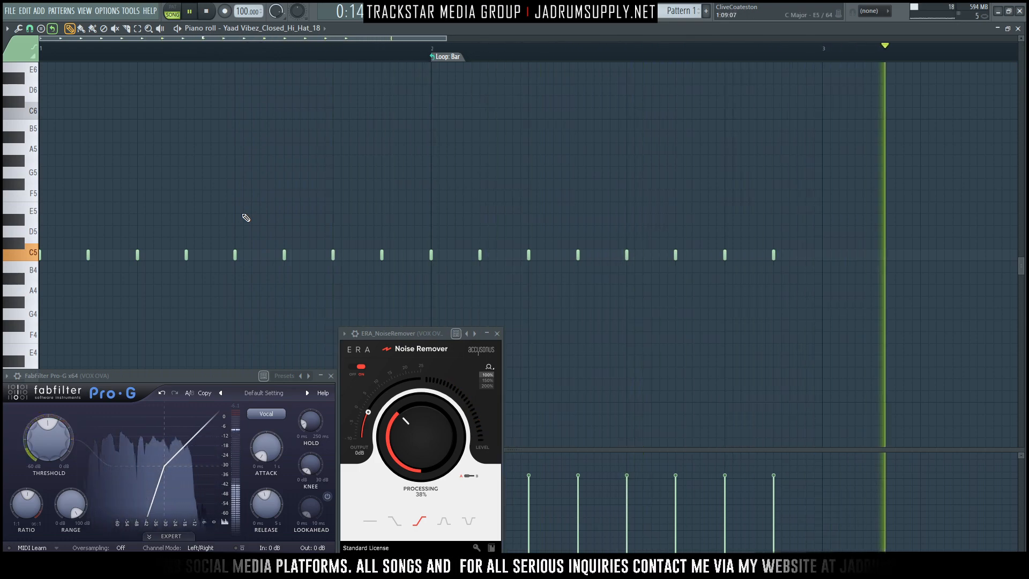
key(space)
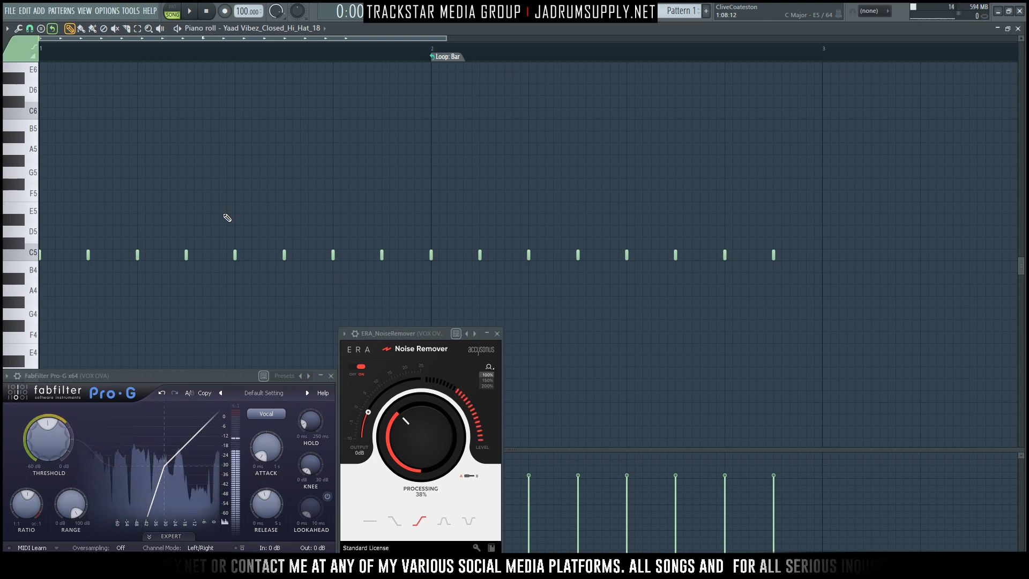
Lengthen all closed hi-hat notes to two steps each so they join end to end, deselect them, and preview playback
key(ctrl+a)
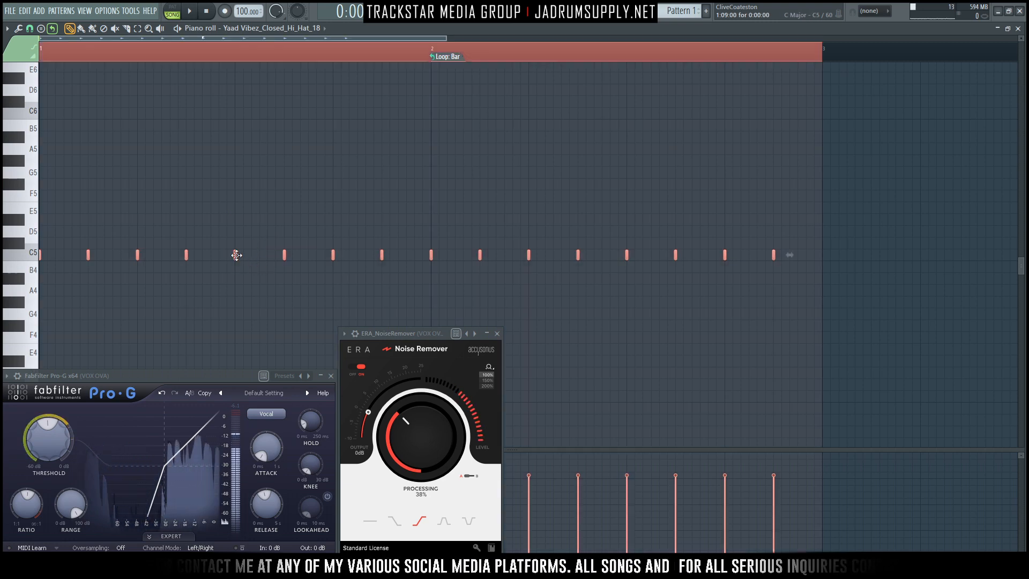
drag(235, 255, 281, 260)
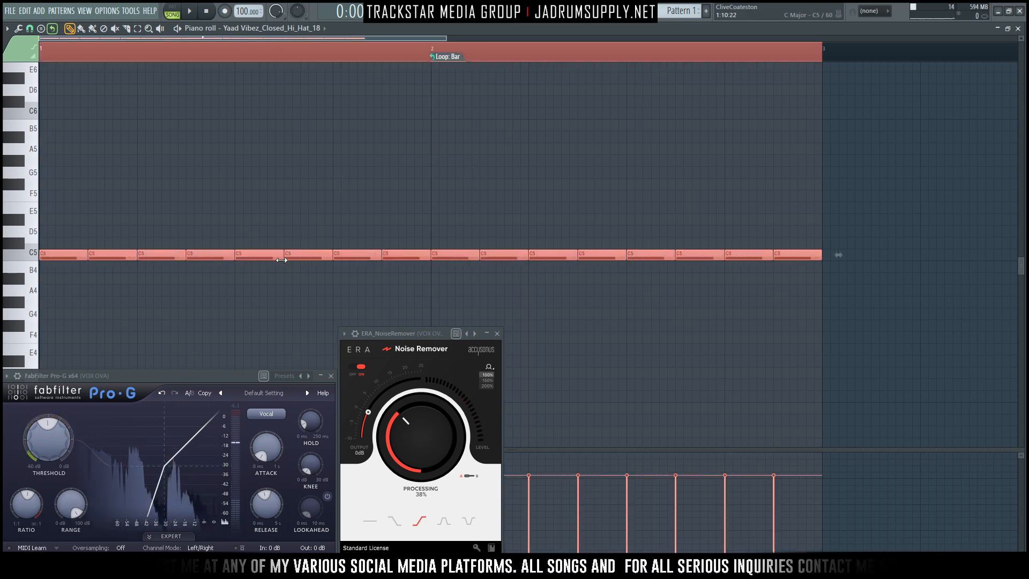
key(ctrl+d)
key(space)
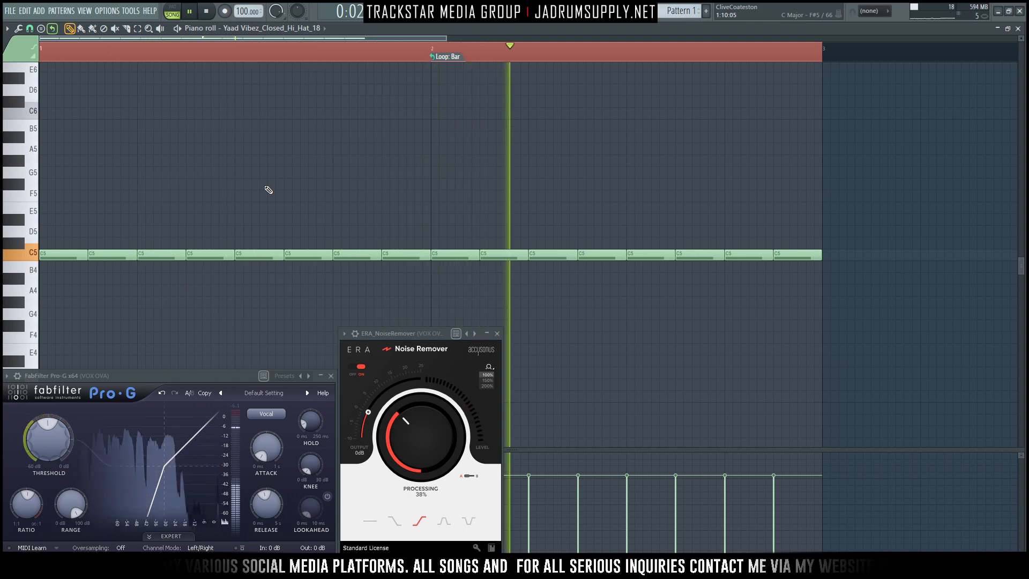
key(space)
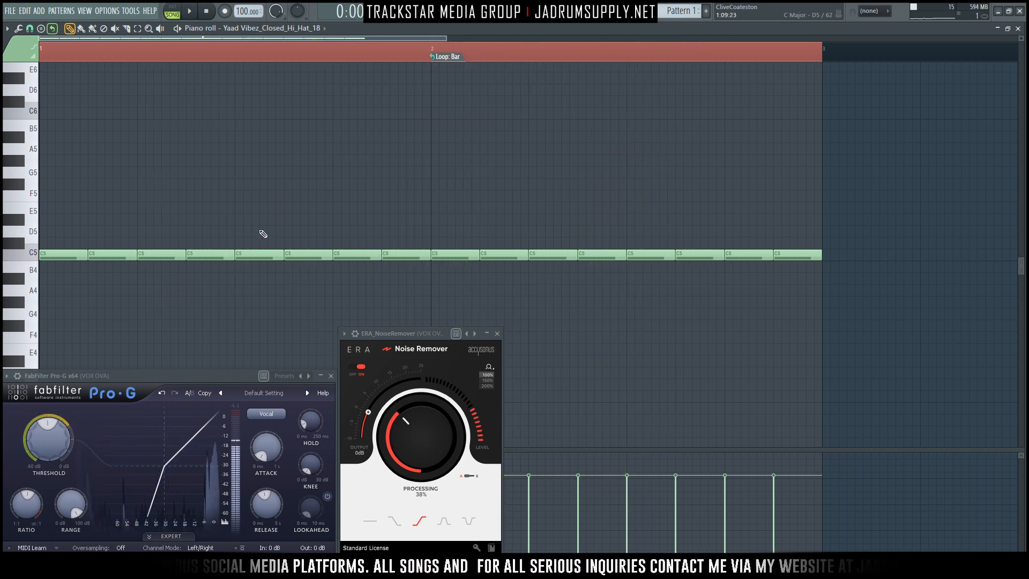
Try to split the fourth closed hi-hat note into a fast roll with the Chopper at a reduced time multiplier, auditioning it in playback
click(225, 255)
key(ctrl+u)
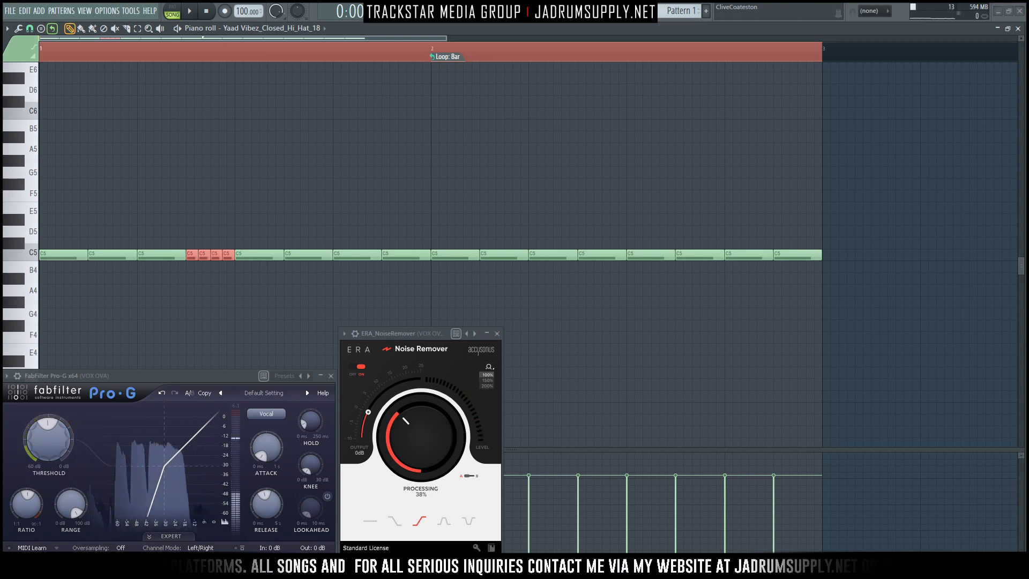
key(alt+u)
scroll(457, 204, down, 1)
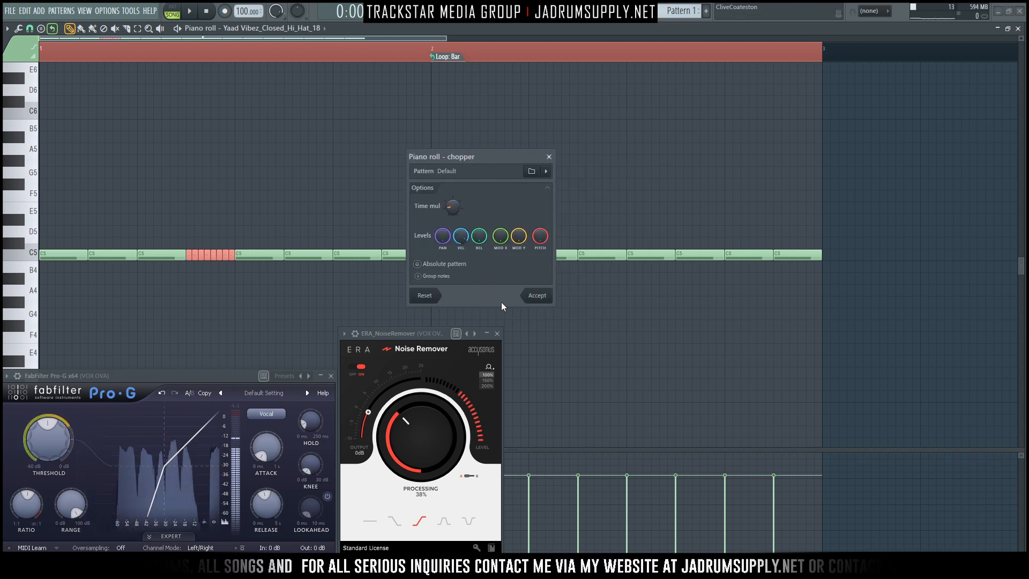
key(space)
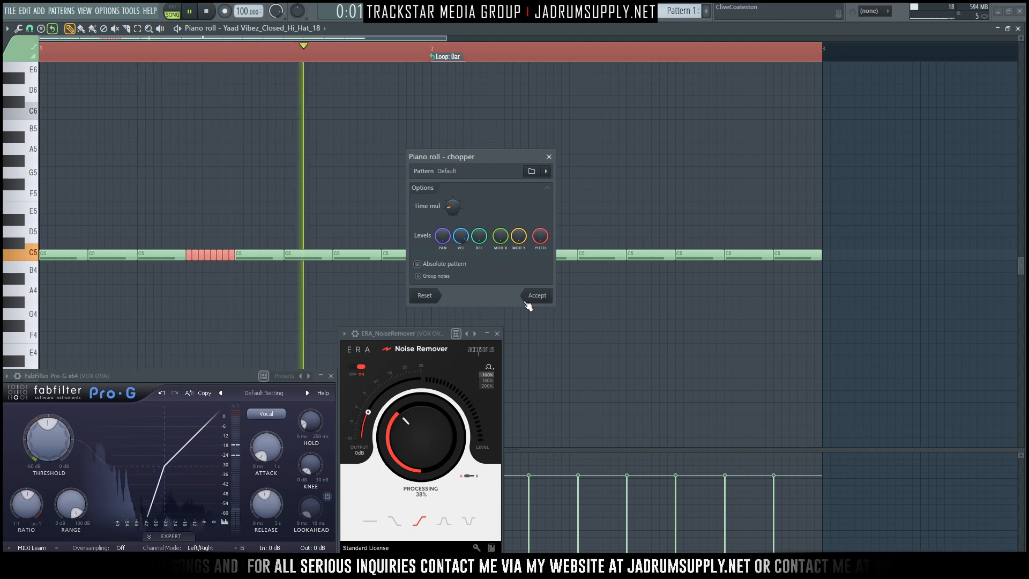
key(space)
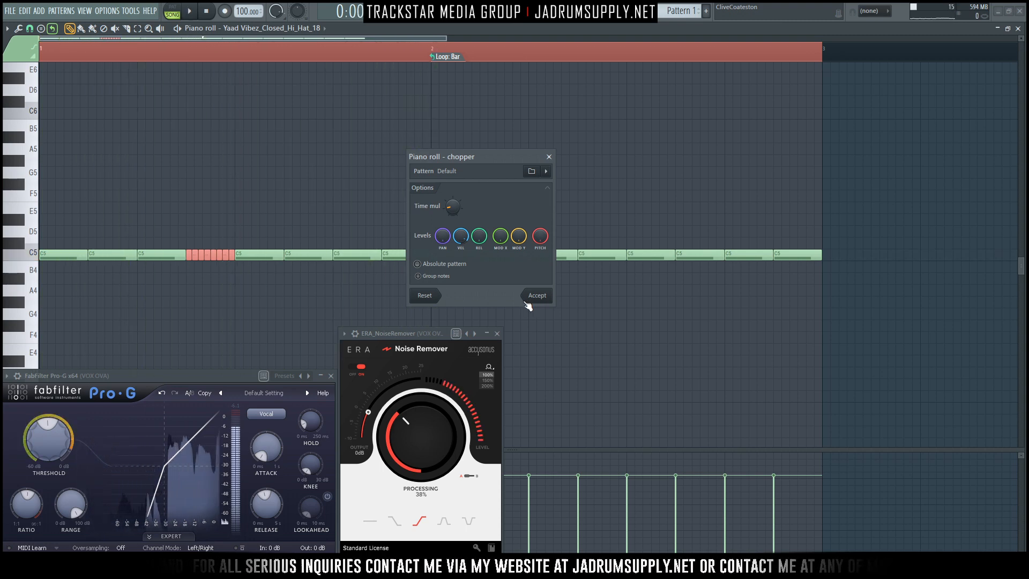
click(548, 156)
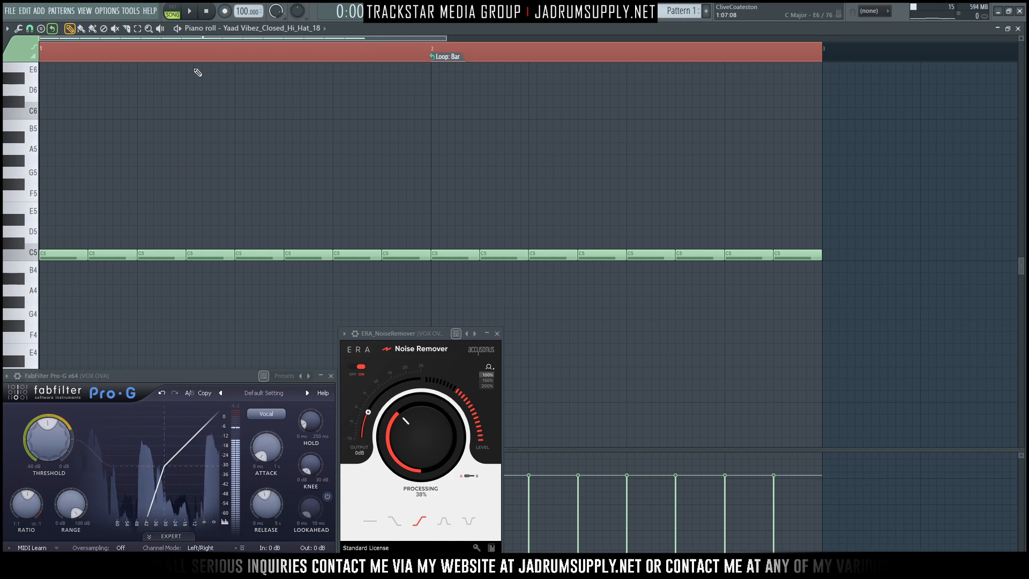
Shorten all closed hi-hat notes together to about 1/3 step each
scroll(163, 60, up, 5)
key(ctrl+a)
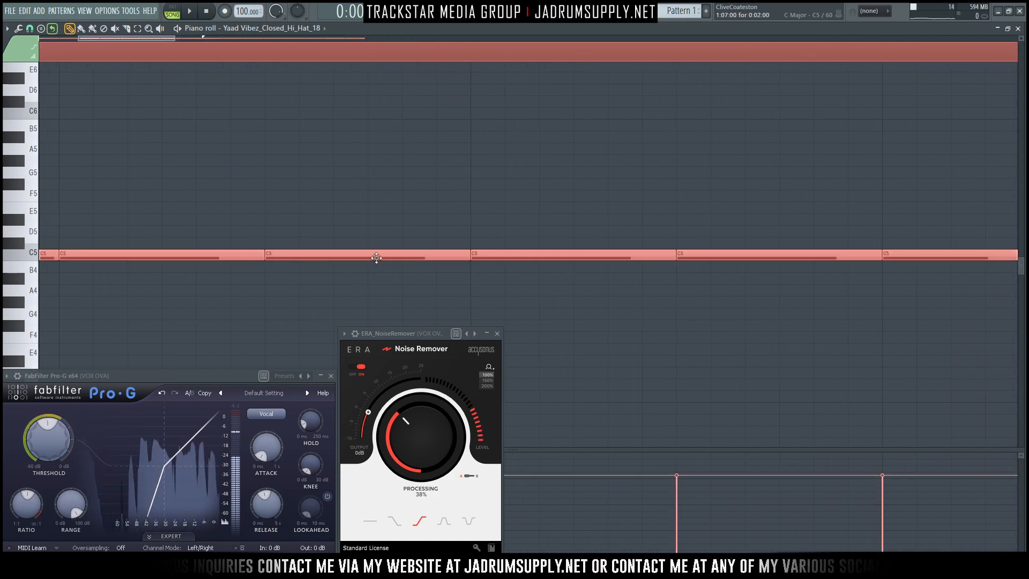
drag(468, 254, 300, 254)
drag(123, 39, 67, 39)
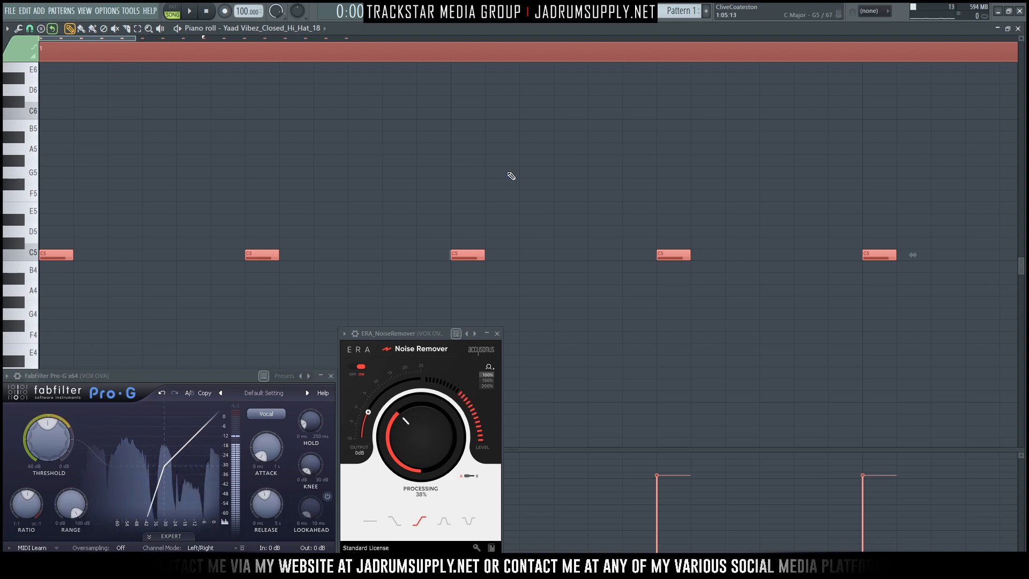
scroll(349, 52, down, 1)
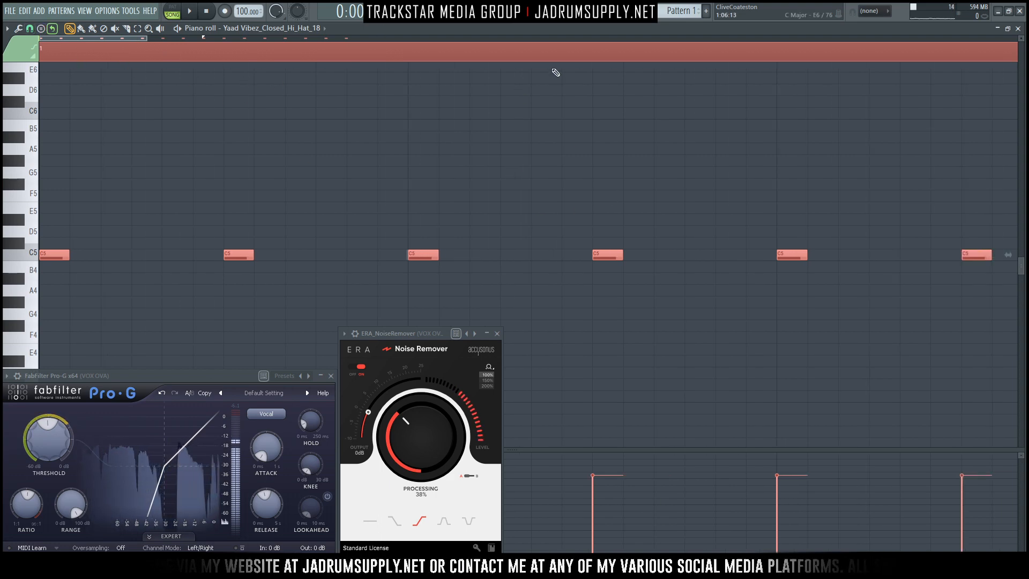
Deselect the closed hi-hat notes and set the piano roll snap to 1/3 step
click(29, 29)
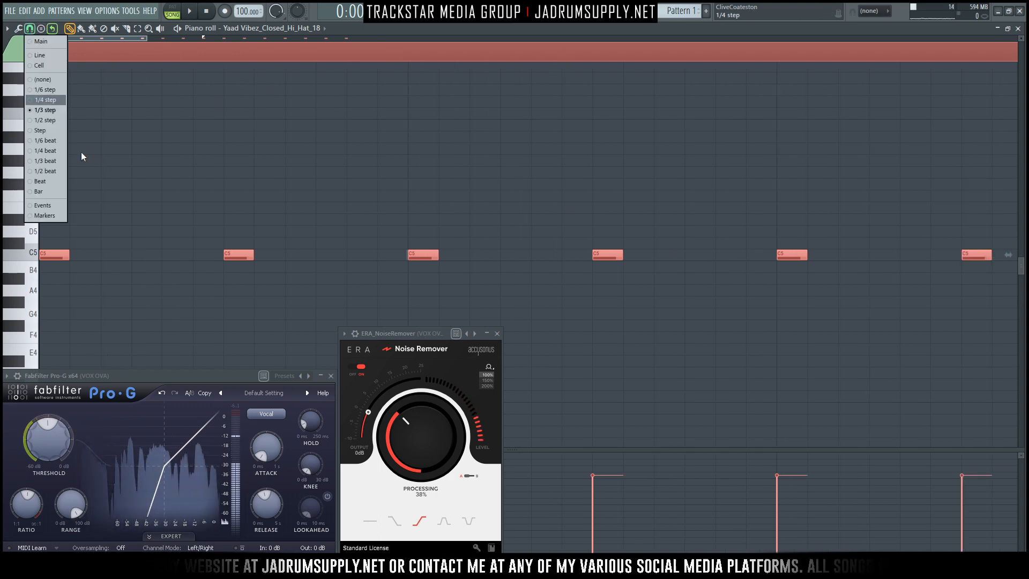
click(40, 102)
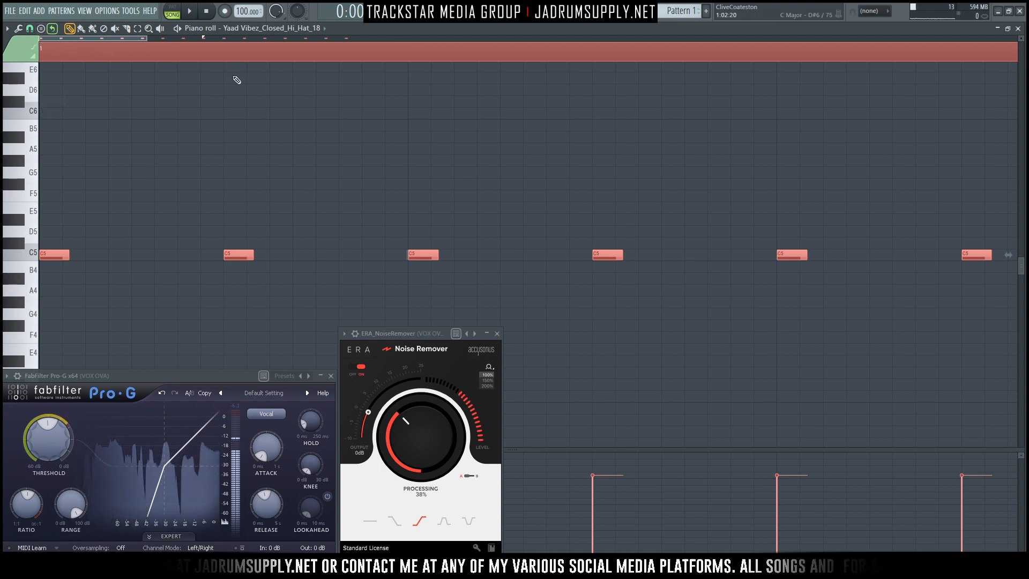
scroll(349, 52, down, 1)
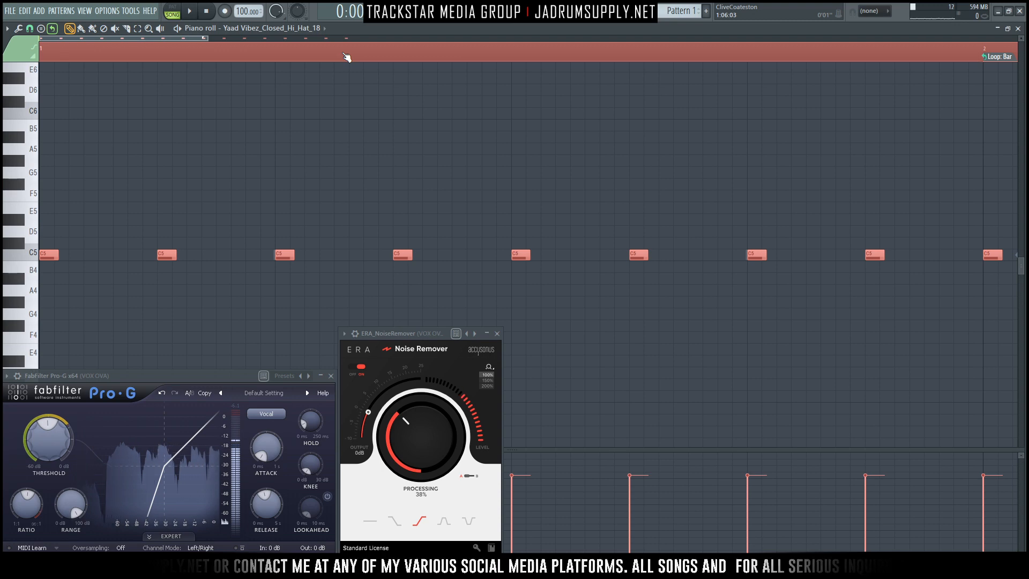
click(30, 28)
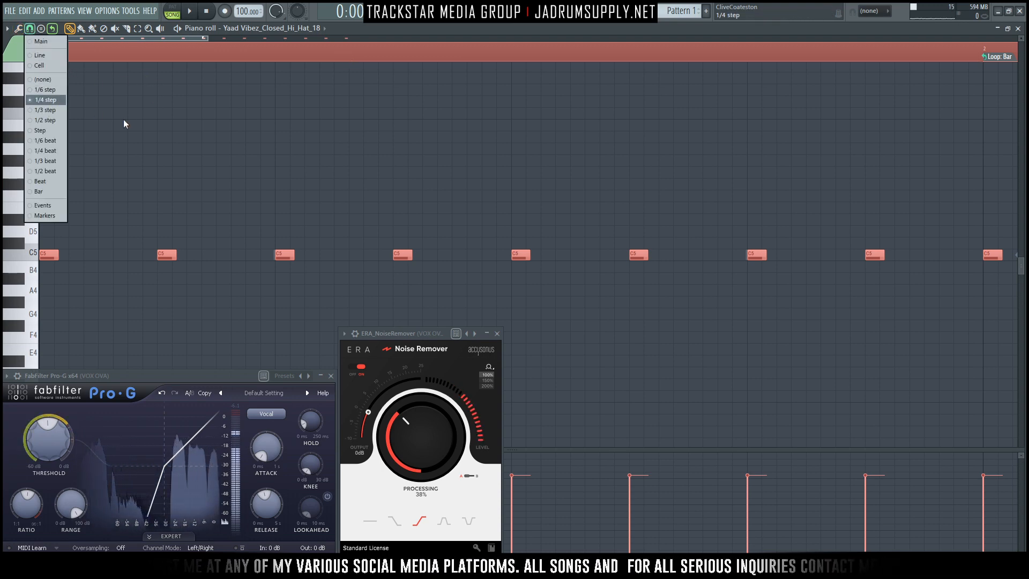
click(245, 194)
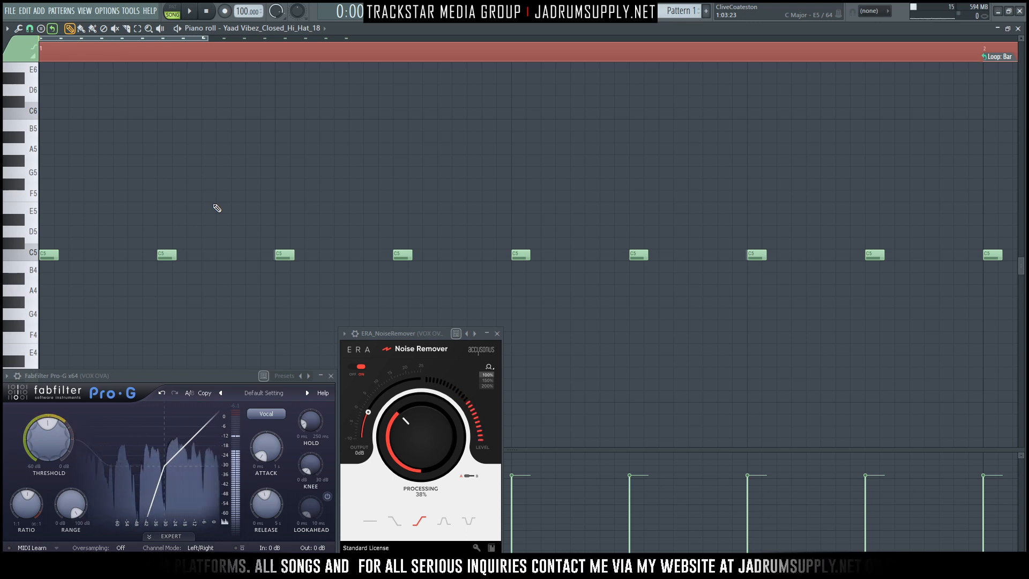
click(30, 29)
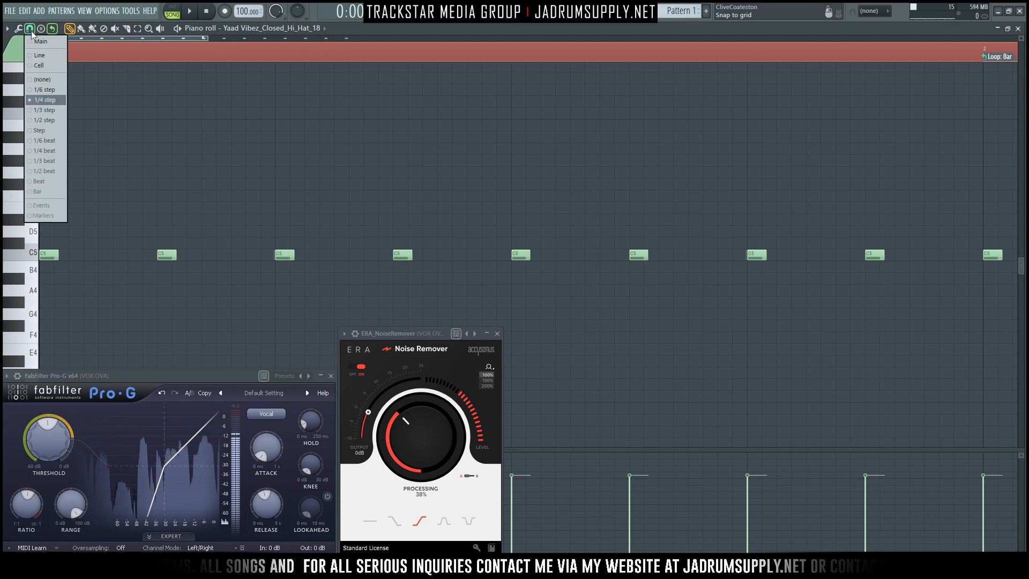
click(51, 111)
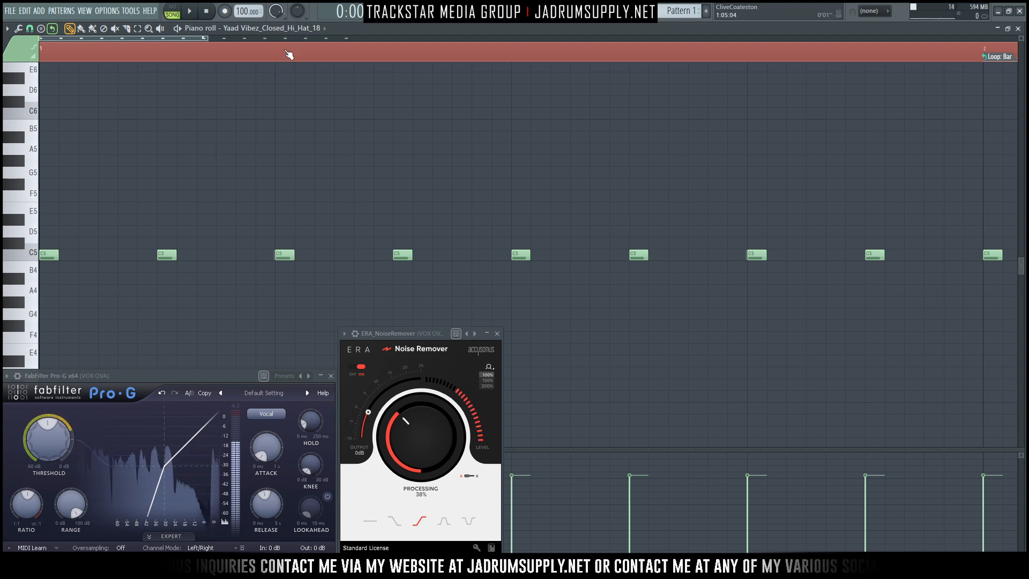
Shift the fourth closed hi-hat earlier and add a note after it to form an evenly spaced triplet, auditioning the result
scroll(289, 53, down, 4)
scroll(290, 53, down, 2)
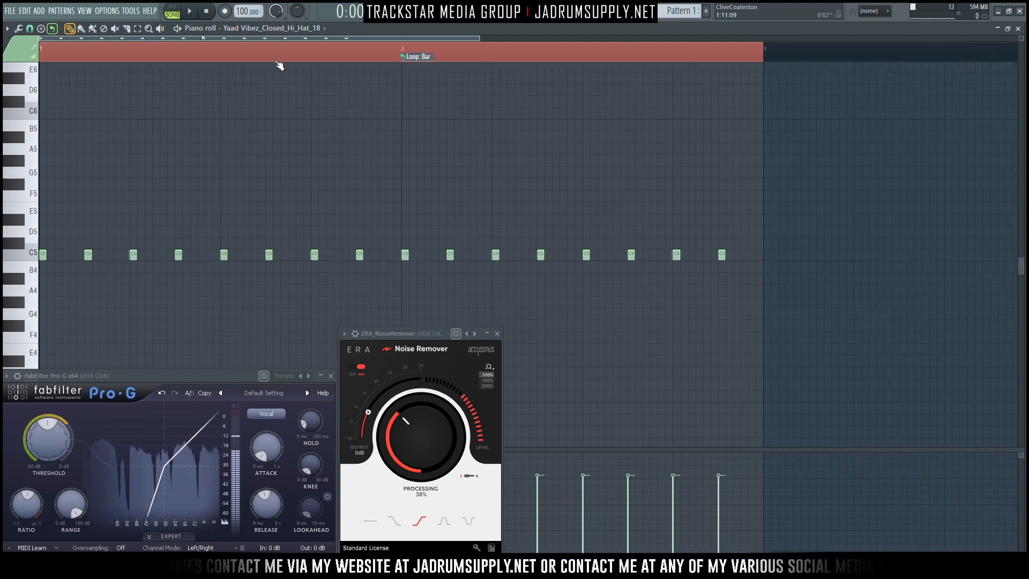
drag(163, 255, 149, 256)
click(176, 256)
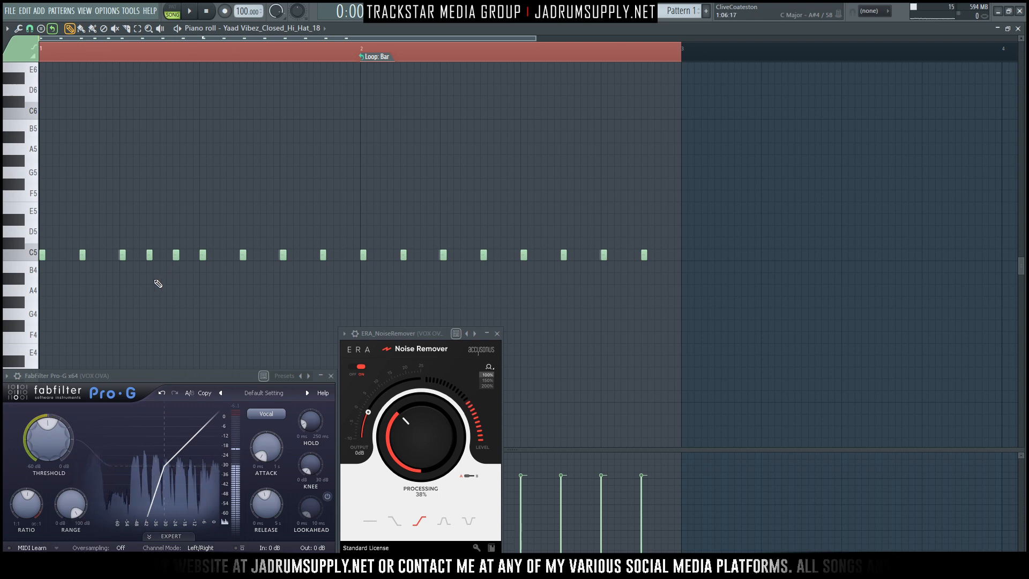
key(space)
key(space)
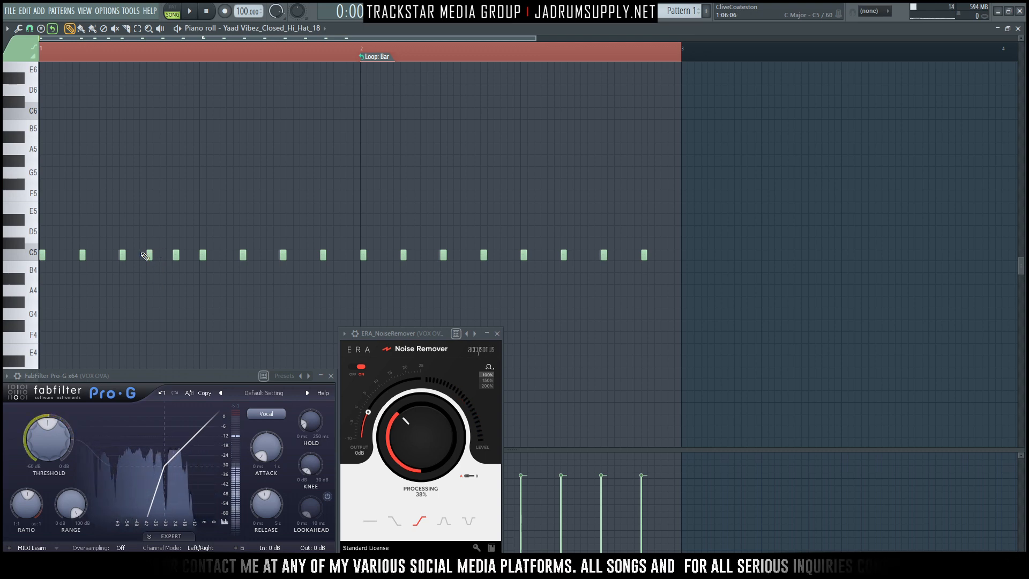
Try a denser hi-hat roll with three notes spaced one step apart after the third hit, and play it back
drag(148, 255, 183, 256)
click(163, 256)
key(space)
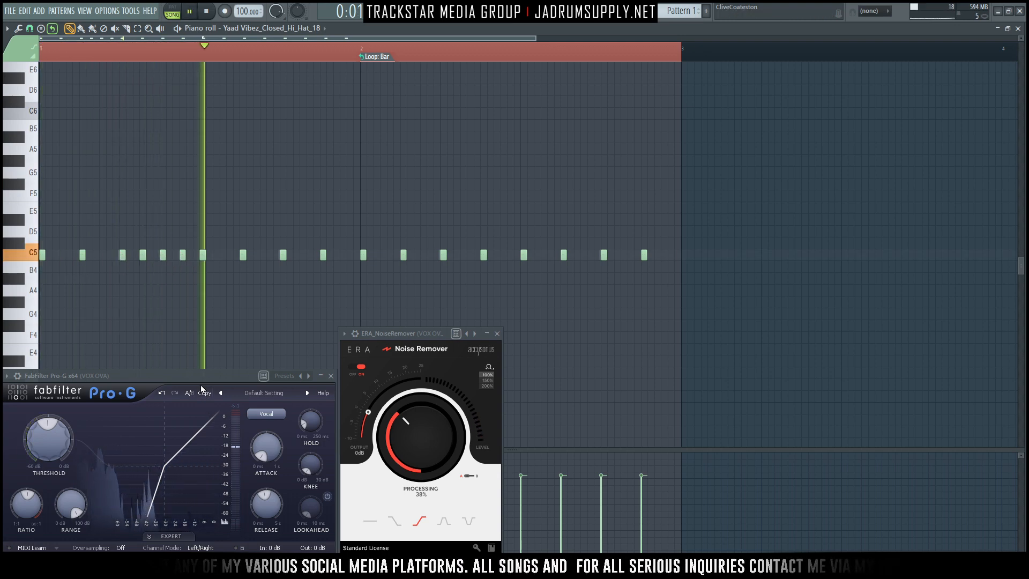
key(space)
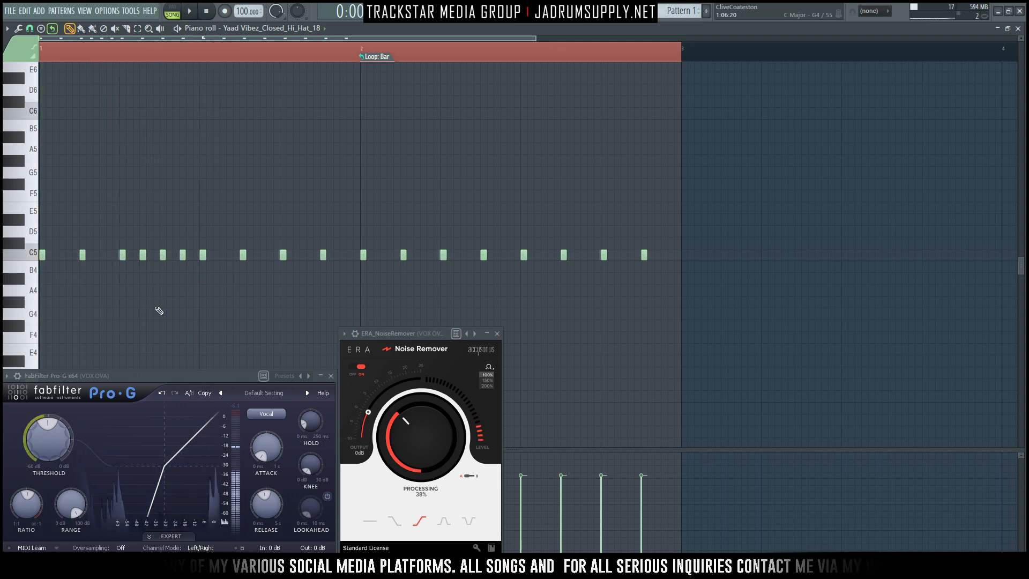
Undo the denser one-step hi-hat roll and listen to the triplet version again
key(ctrl+z)
key(ctrl+z)
key(ctrl+z)
click(149, 255)
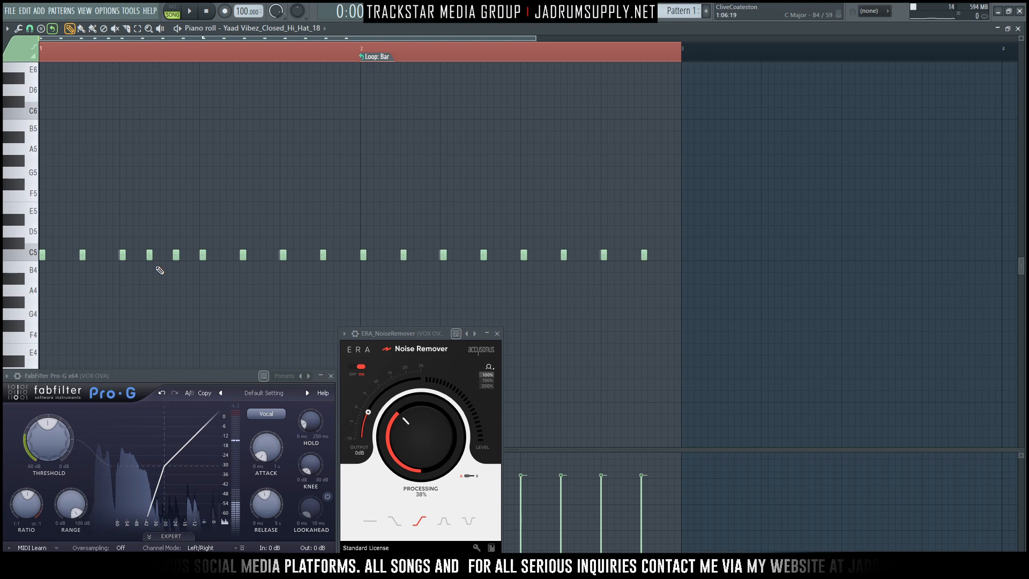
key(space)
key(space)
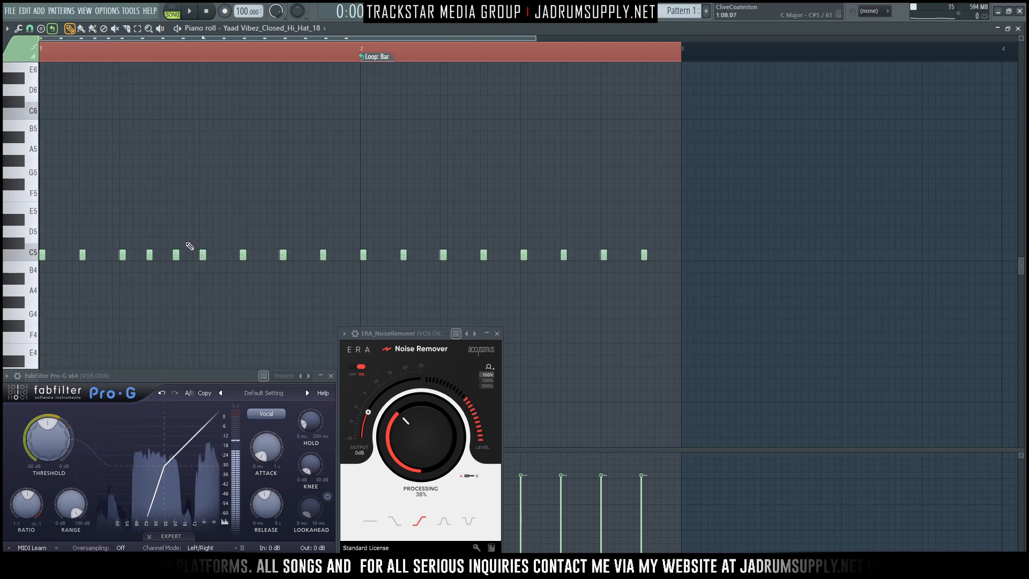
Select the three hi-hat notes of the triplet and examine their spacing at different zoom levels
drag(124, 238, 182, 279)
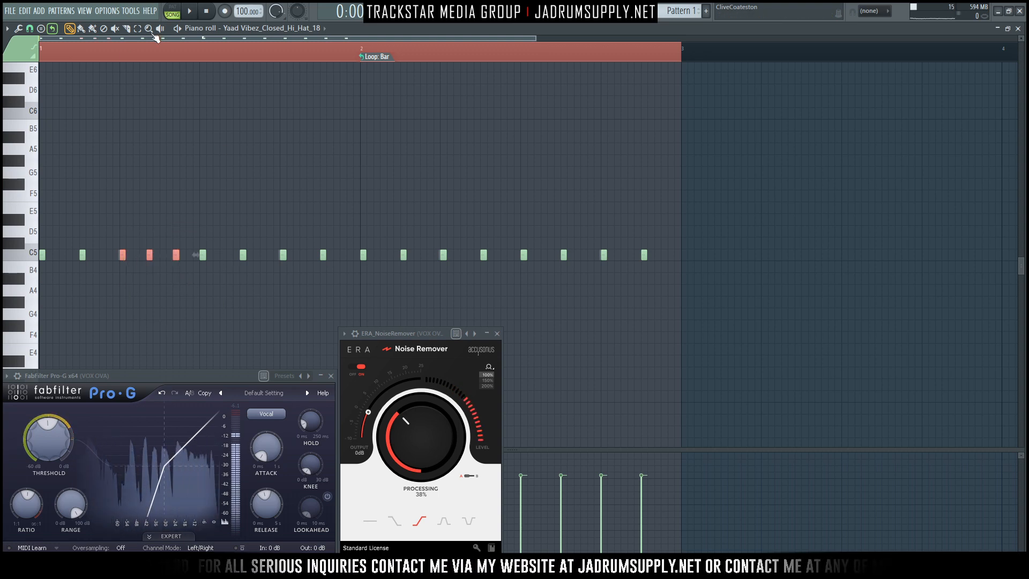
scroll(131, 48, up, 3)
drag(134, 39, 115, 39)
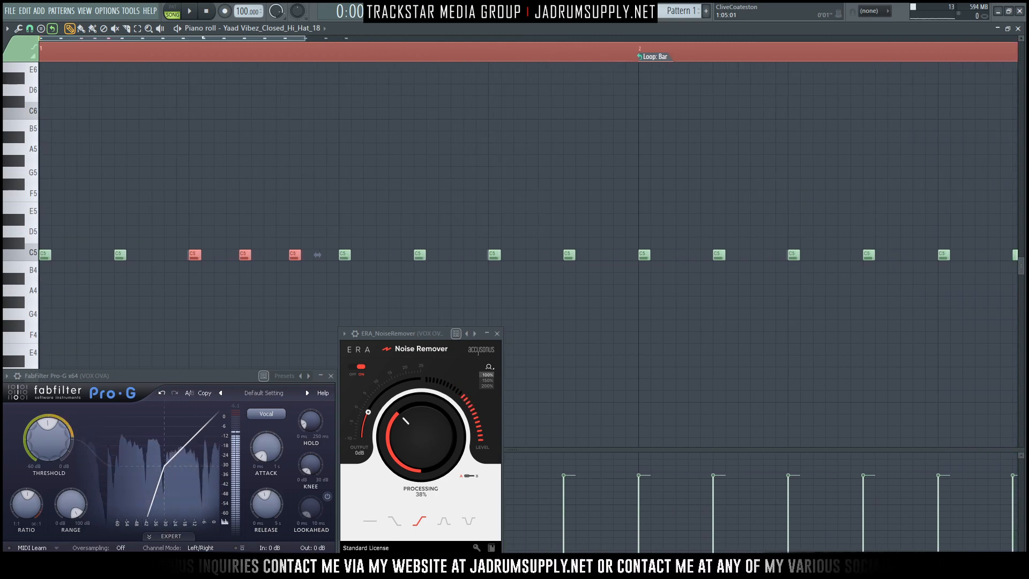
scroll(265, 50, down, 4)
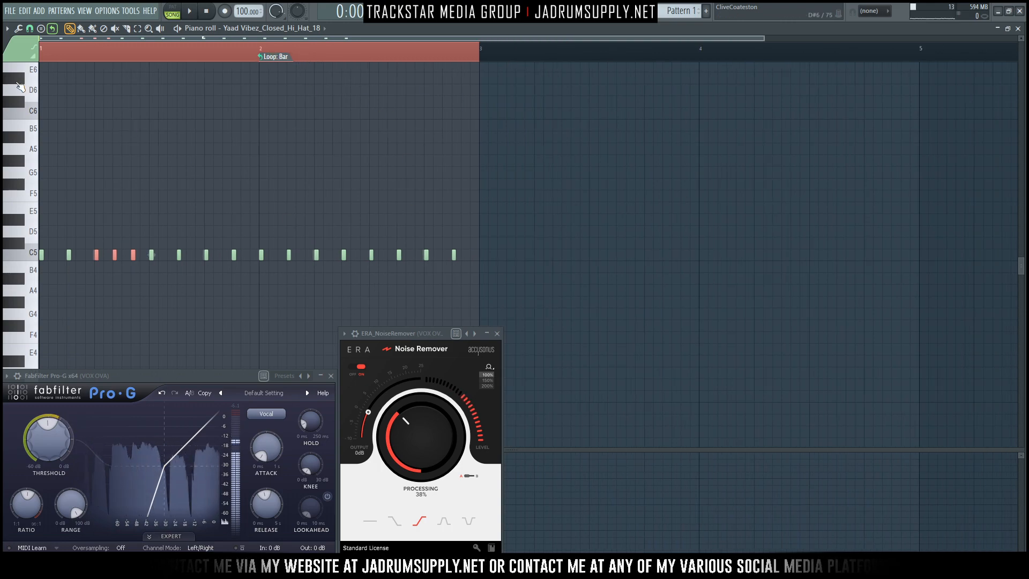
scroll(59, 56, up, 4)
scroll(59, 56, up, 3)
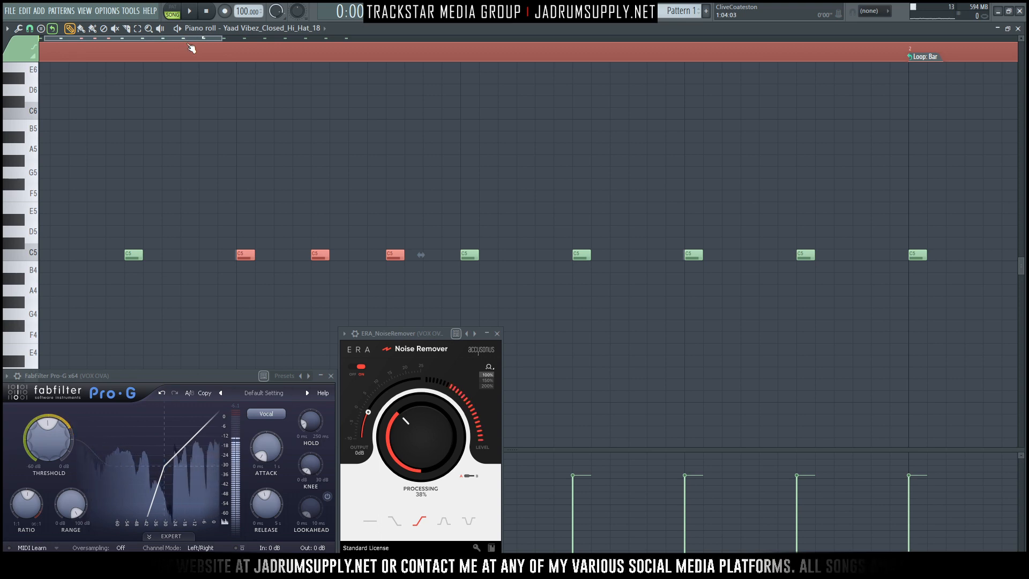
drag(192, 40, 156, 40)
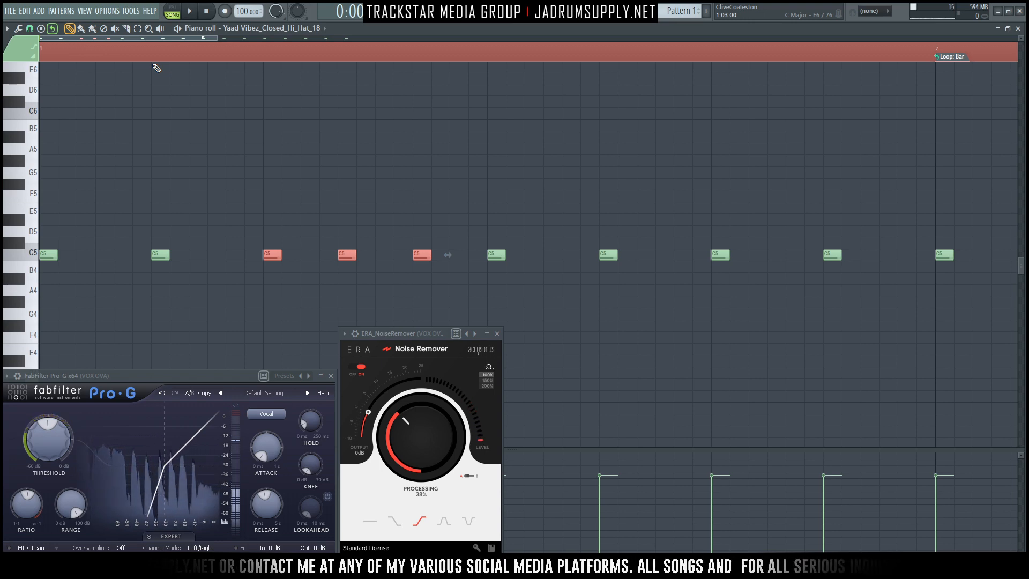
Set the snap to Line and replace the three selected triplet notes with one closed hi-hat at step 6 of bar one
click(30, 29)
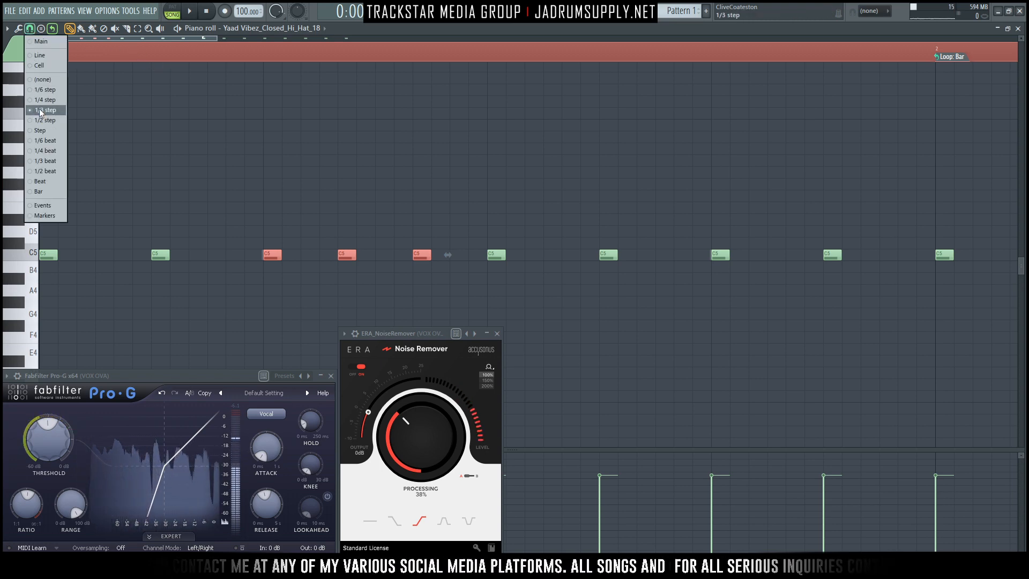
click(52, 58)
click(29, 28)
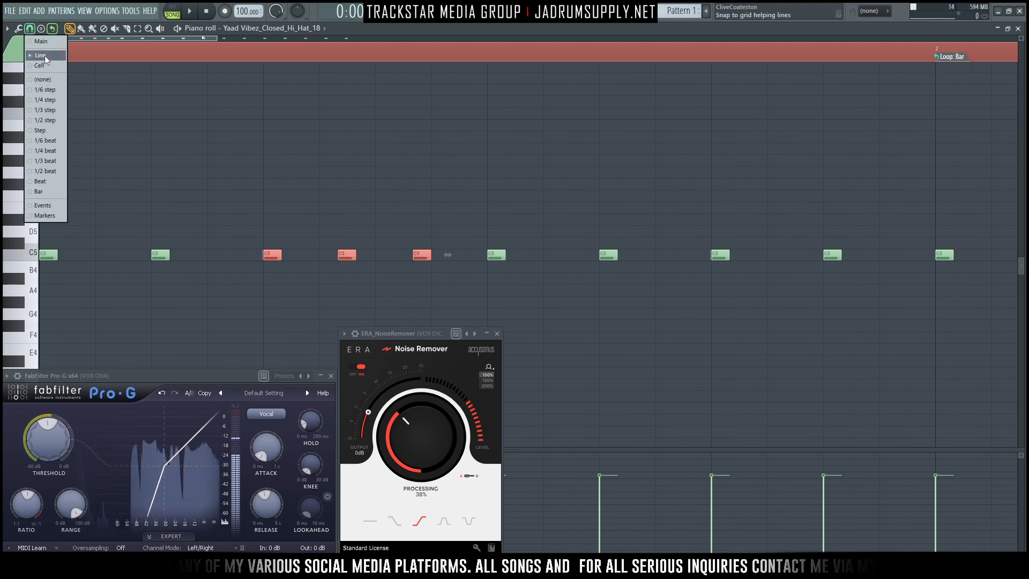
click(44, 56)
right_click(347, 255)
right_click(421, 255)
right_click(274, 255)
click(329, 255)
scroll(290, 59, down, 4)
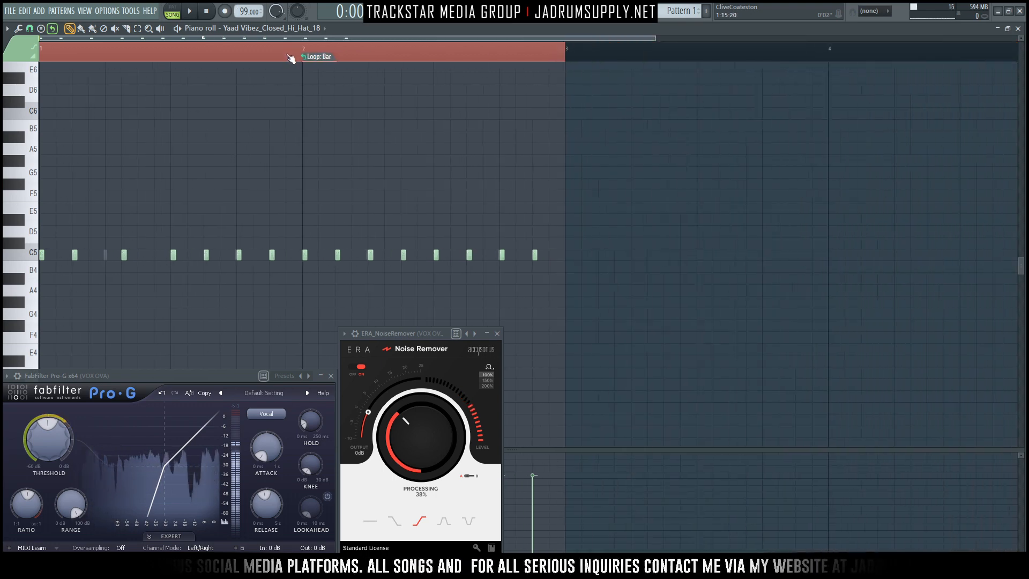
With the snap set to Line, add closed hi-hats at steps 7 and 8 of bar one and audition the roll
click(30, 28)
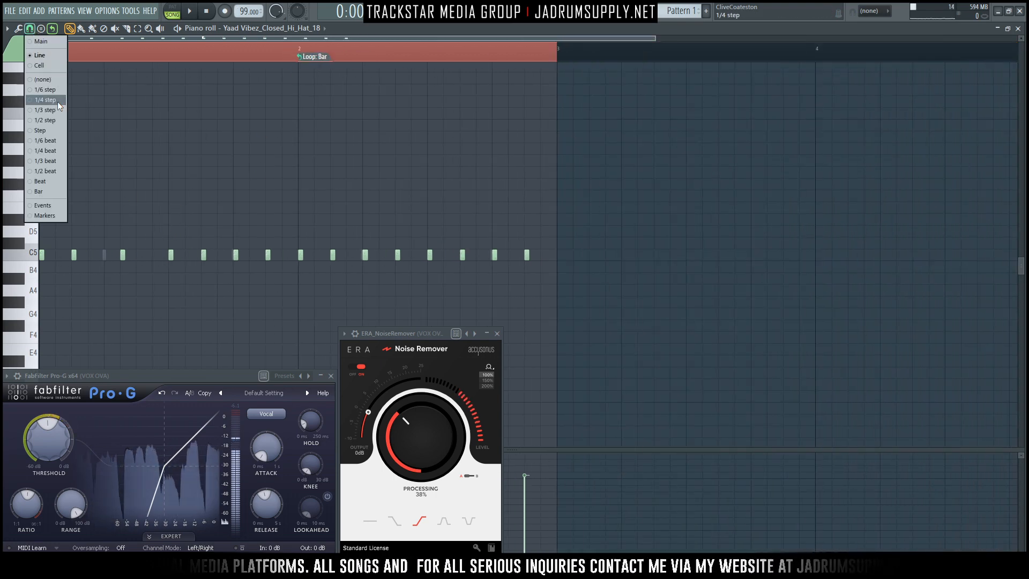
click(53, 112)
scroll(131, 60, up, 4)
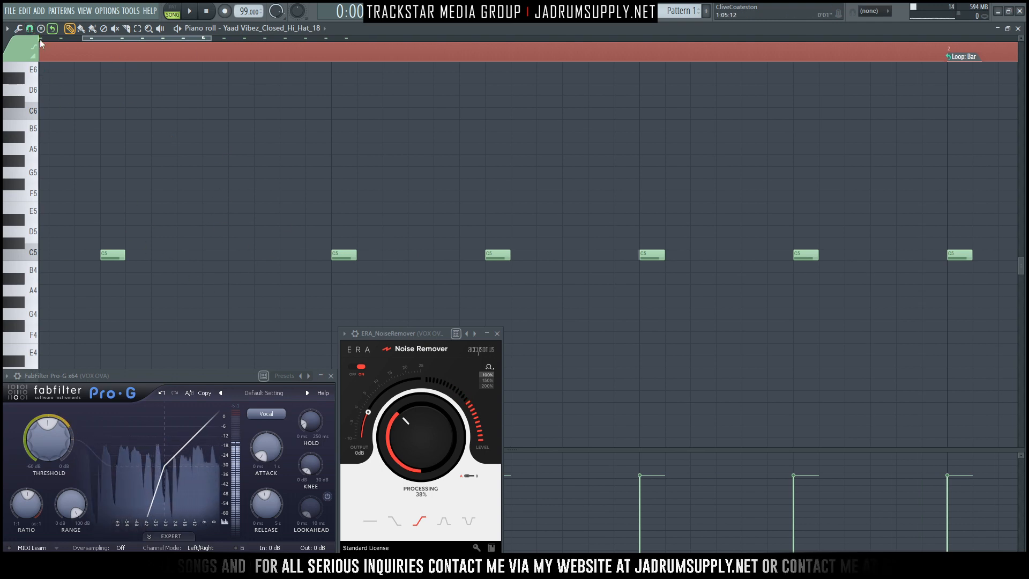
click(30, 28)
click(48, 63)
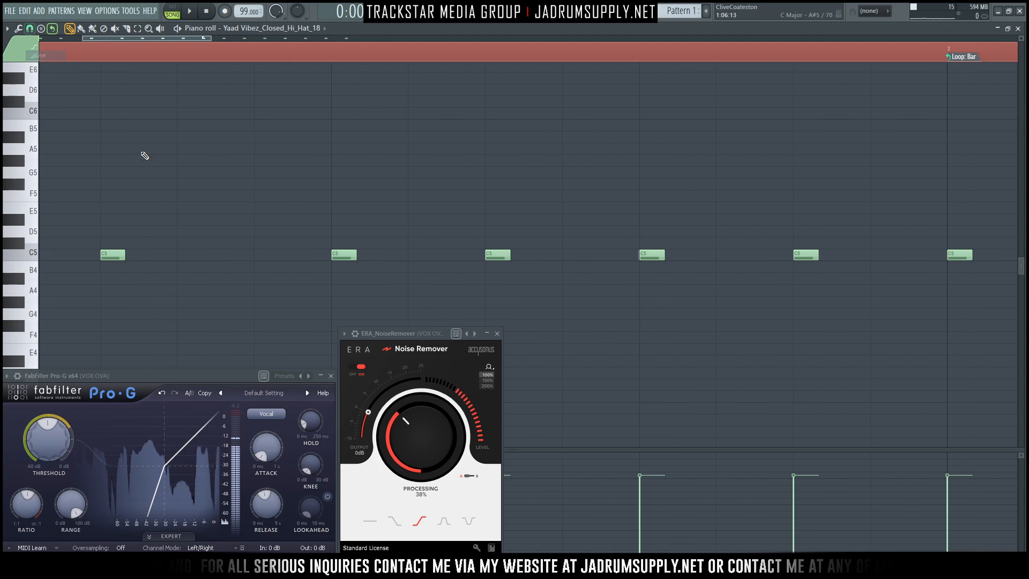
click(188, 255)
click(268, 256)
scroll(158, 59, down, 1)
scroll(159, 59, down, 3)
key(space)
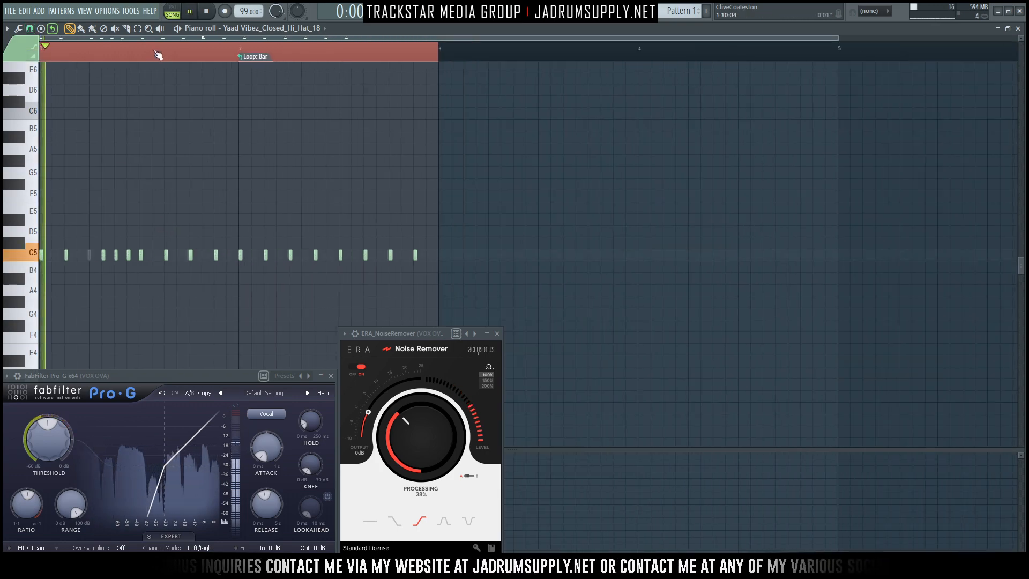
key(space)
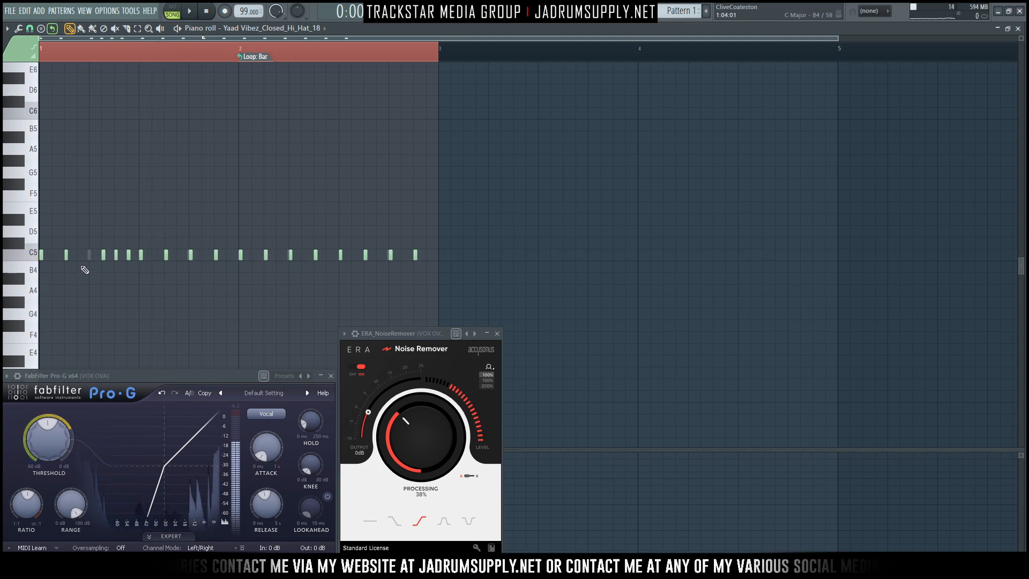
Restore the even two-step hi-hat pattern by re-adding the third hit and deleting the extra notes at steps 6 and 8
click(91, 255)
right_click(102, 258)
right_click(130, 256)
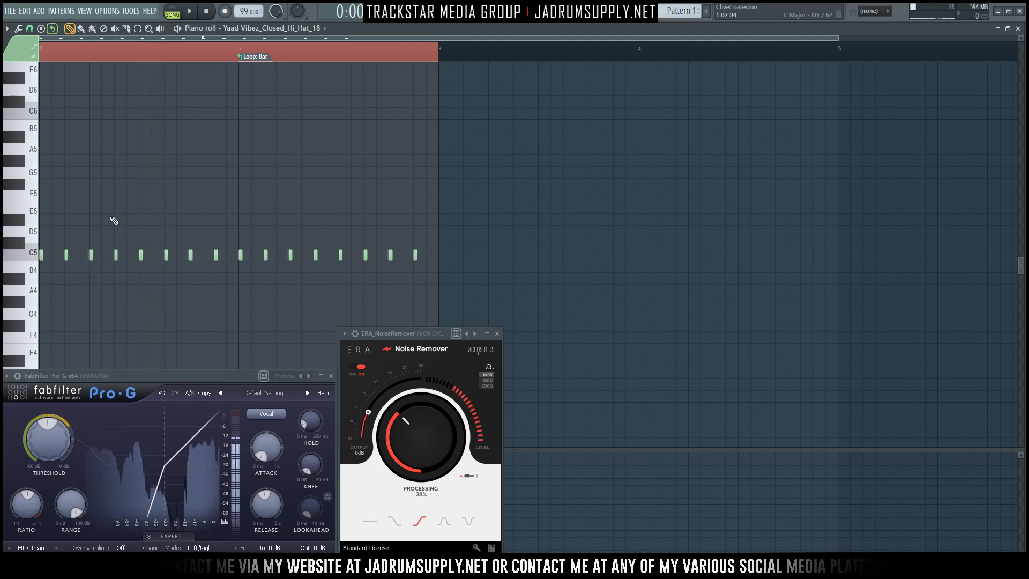
Examine how the piano roll's grid subdivisions change with the zoom level around the closed hi-hat notes
scroll(59, 51, up, 3)
scroll(61, 53, up, 3)
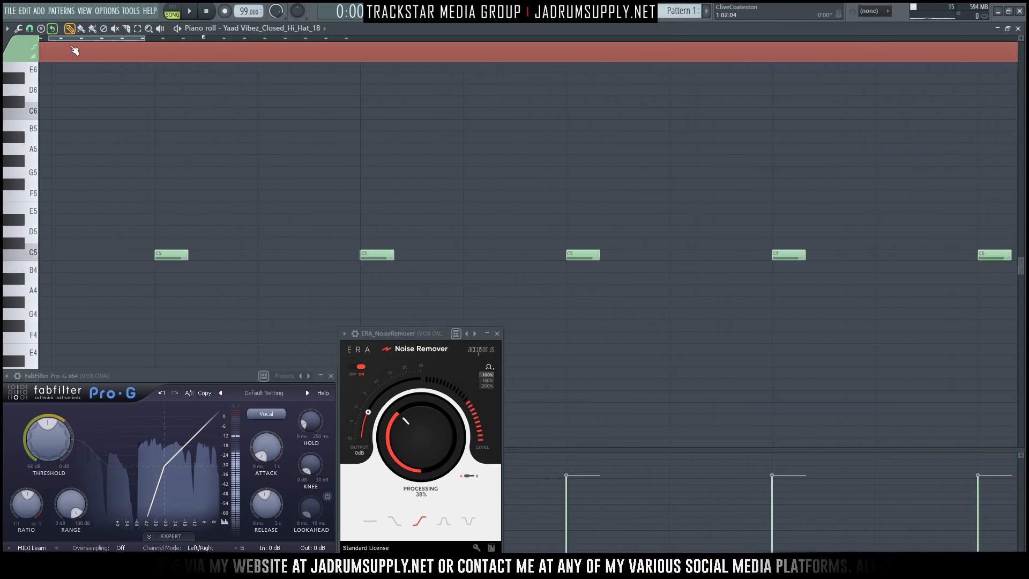
drag(91, 40, 67, 40)
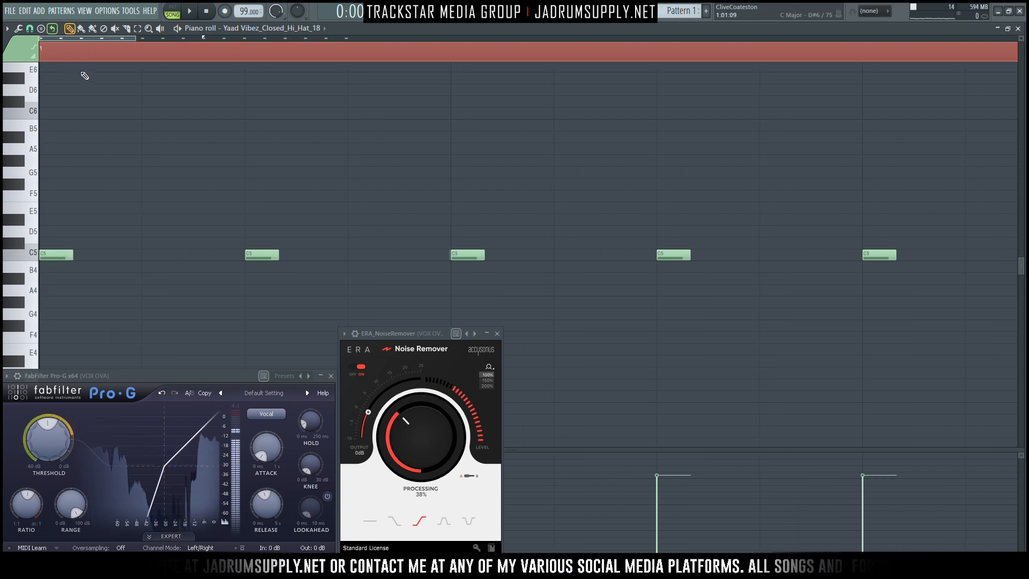
scroll(275, 55, down, 1)
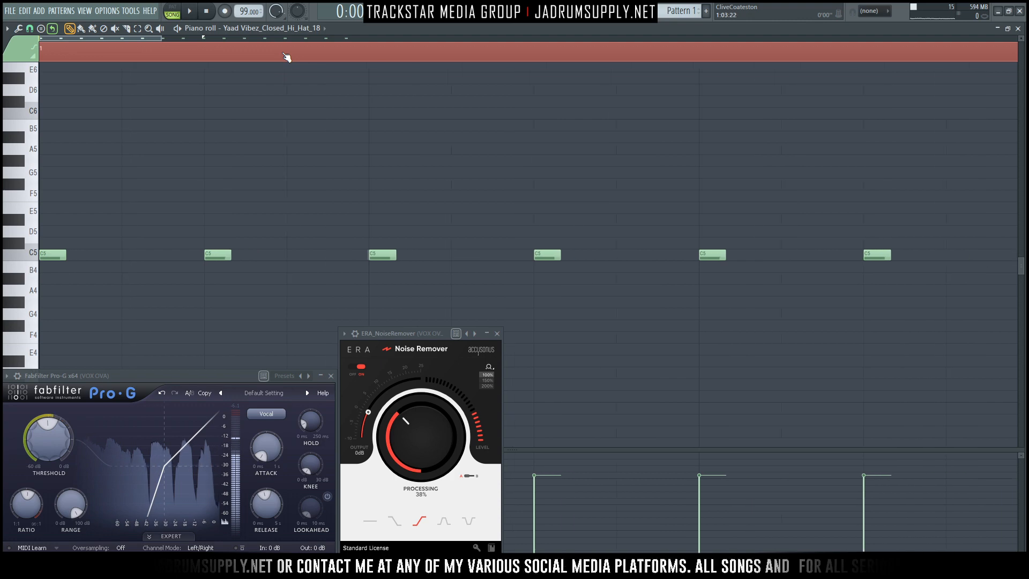
scroll(275, 55, up, 1)
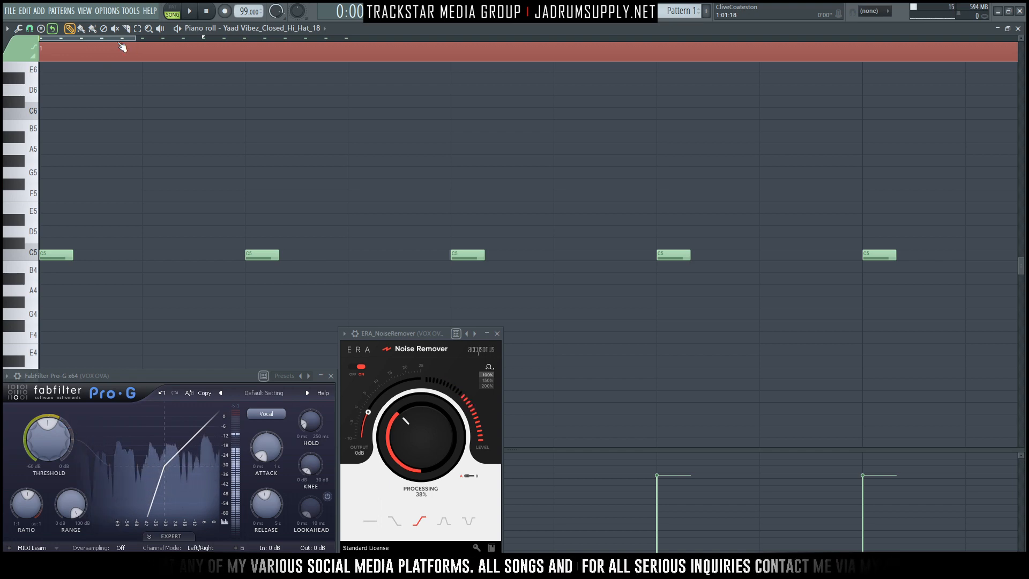
scroll(141, 58, down, 5)
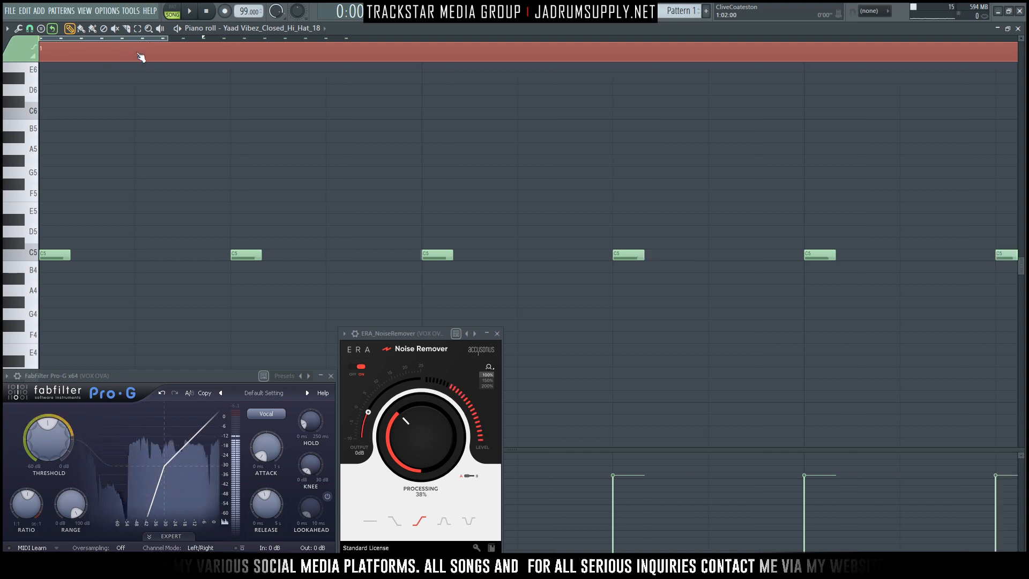
scroll(140, 58, up, 5)
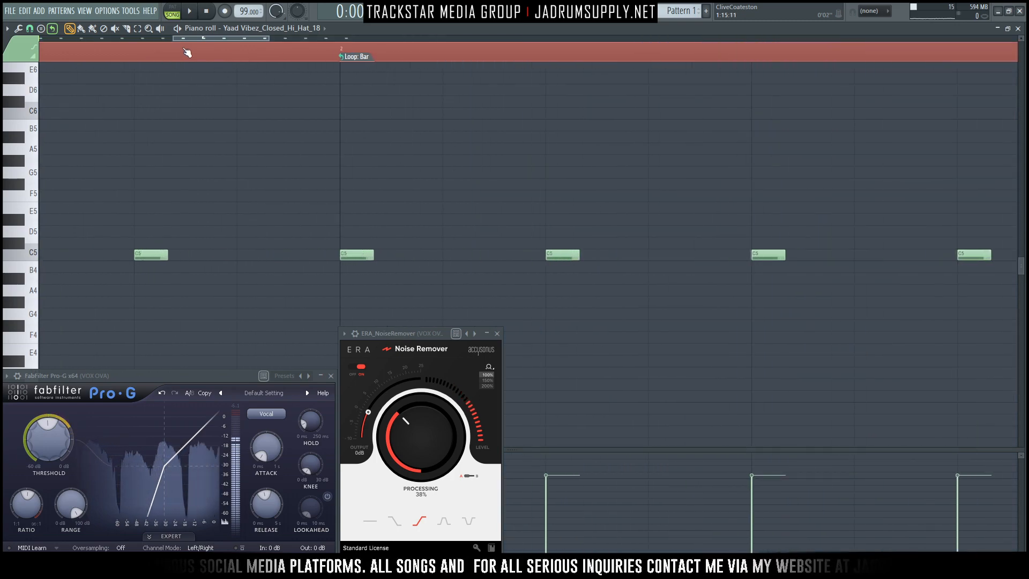
drag(191, 38, 52, 35)
Choose a grid-dependent snap option and try to shift the second closed hi-hat note slightly
click(31, 30)
click(41, 67)
mouse_move(247, 255)
mouse_down()
mouse_move(336, 255)
mouse_move(185, 255)
mouse_move(349, 260)
mouse_move(256, 261)
mouse_up()
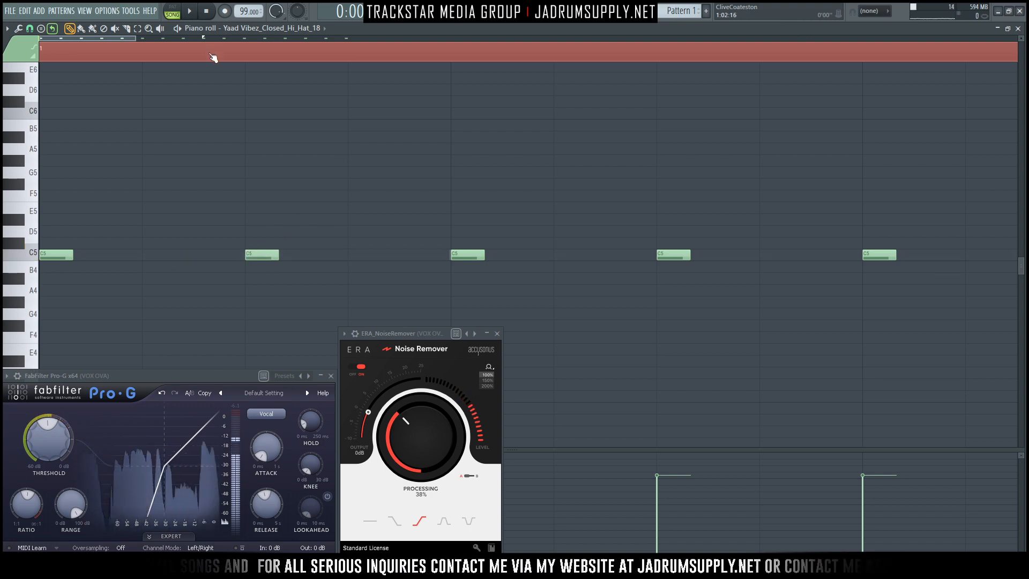
Audition the evenly spaced closed hi-hat pattern from the start of bar one
scroll(212, 54, down, 5)
drag(100, 255, 104, 256)
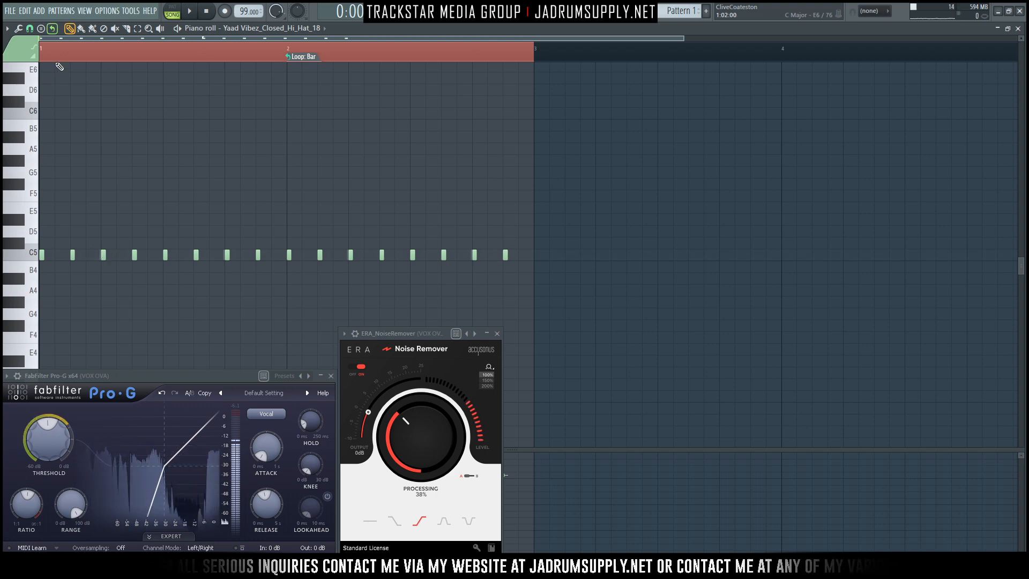
scroll(63, 54, up, 6)
drag(85, 40, 47, 41)
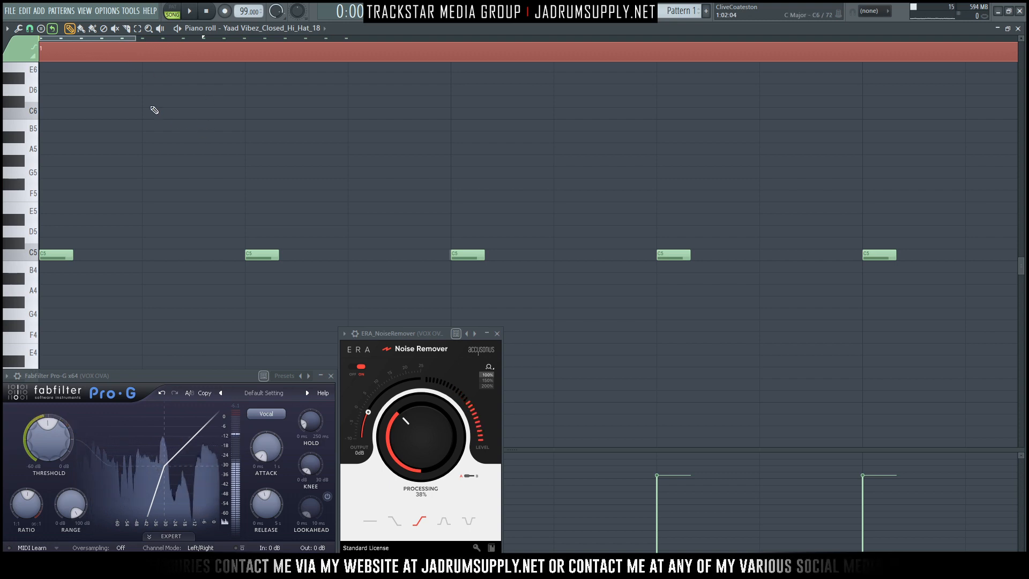
key(space)
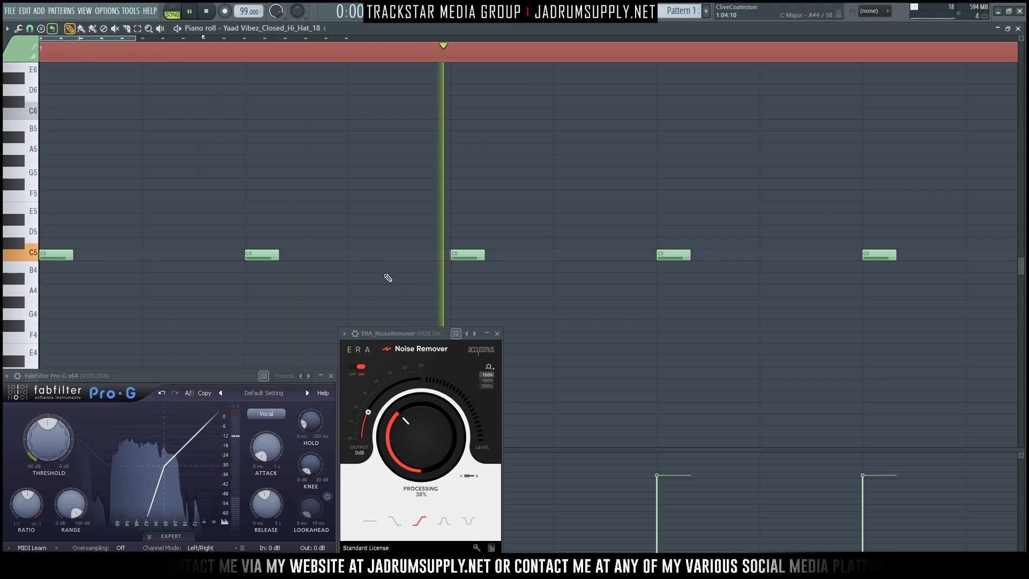
key(space)
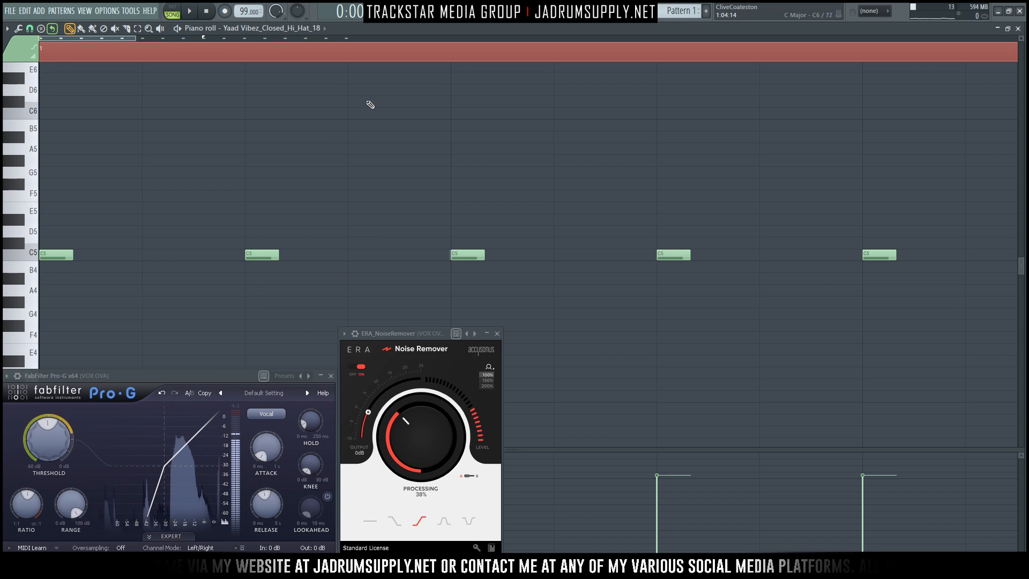
Lengthen all closed hi-hat notes to half a step and try duplicating them directly after the originals
key(ctrl+a)
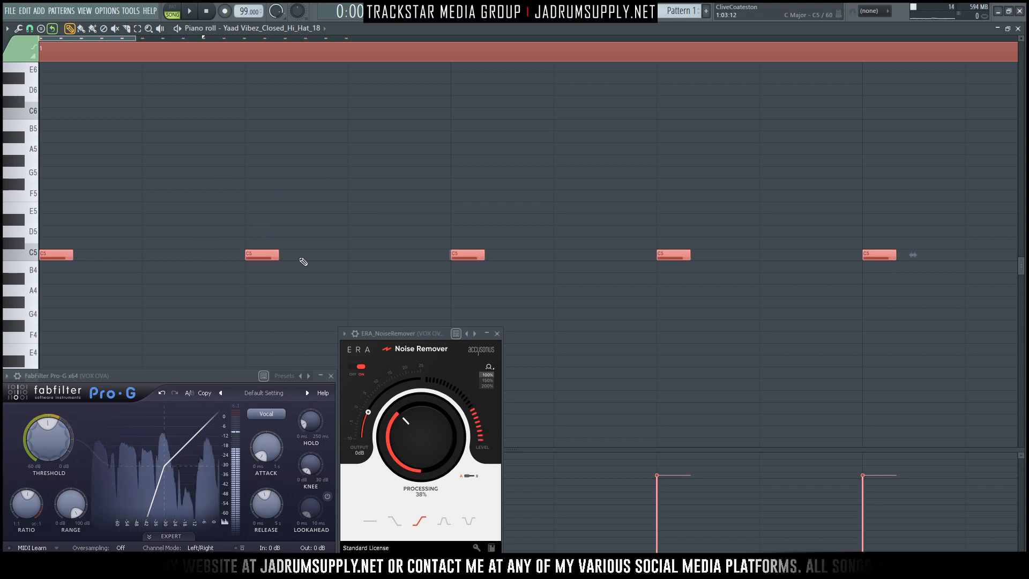
drag(277, 256, 297, 259)
click(288, 248)
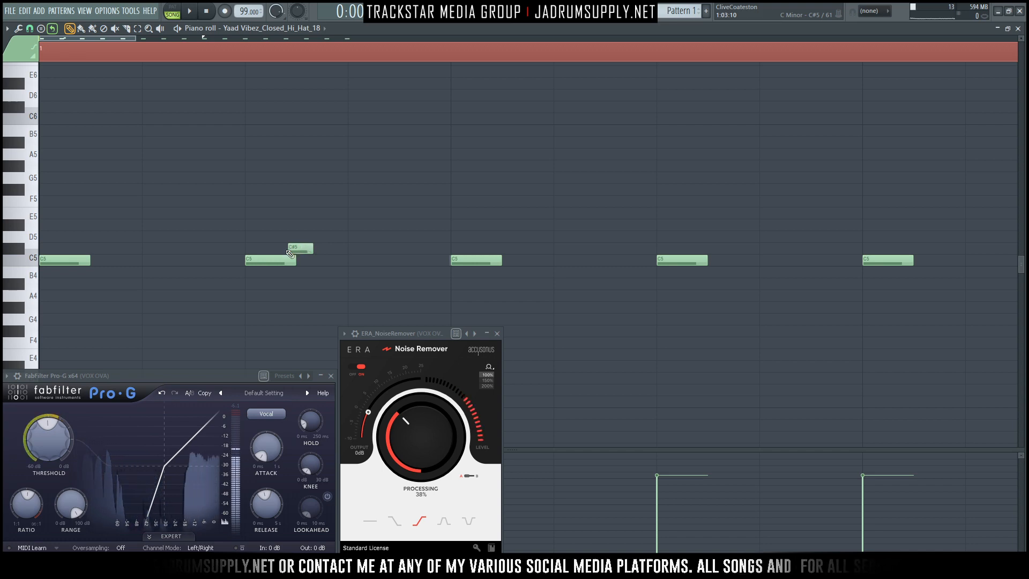
right_click(289, 248)
key(ctrl+b)
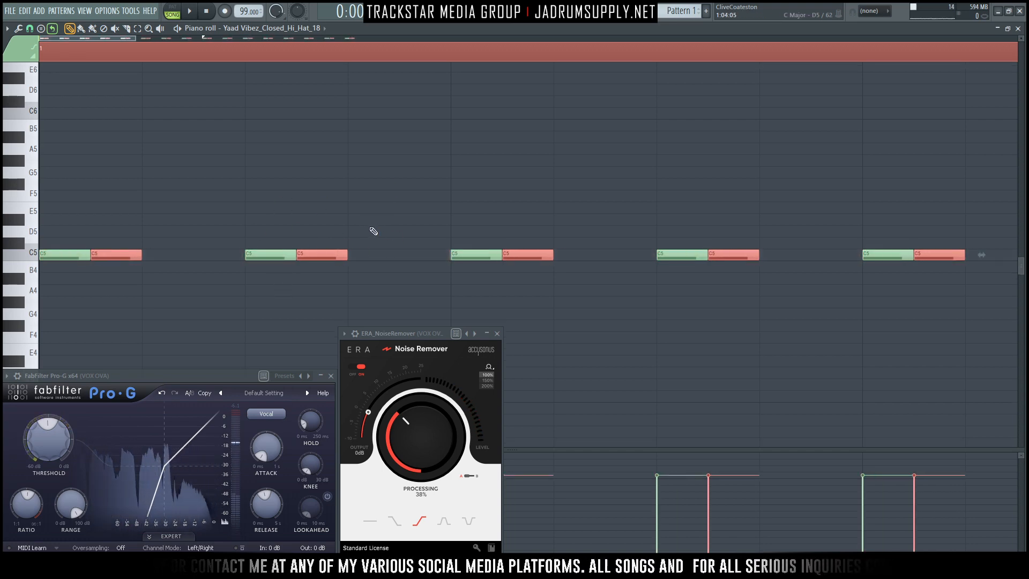
key(Delete)
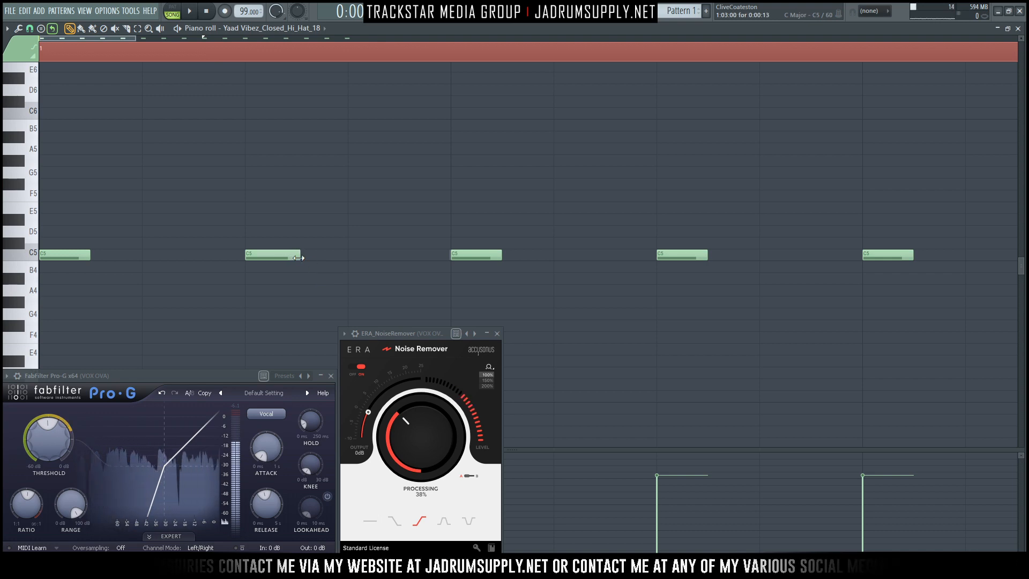
Extend the second hi-hat note to 16 ticks and add two equal C5 notes filling the gap before the third hit
click(308, 256)
click(375, 256)
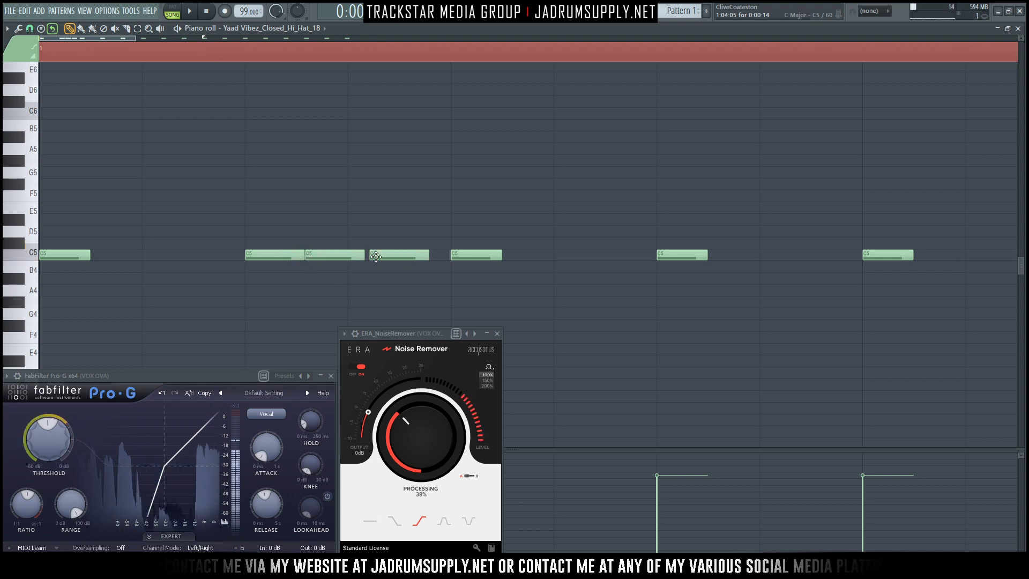
drag(399, 259, 354, 255)
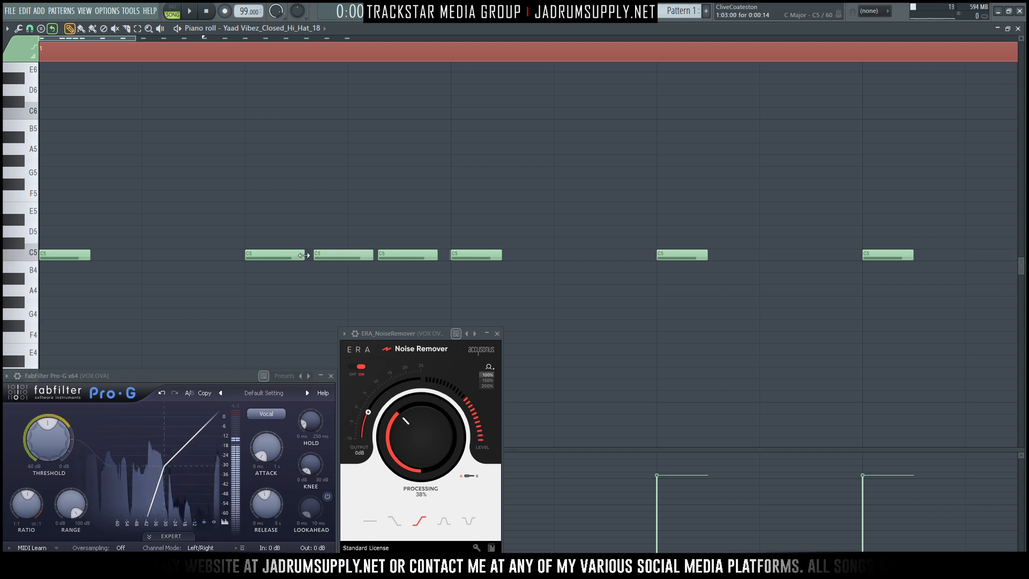
right_click(327, 256)
click(321, 258)
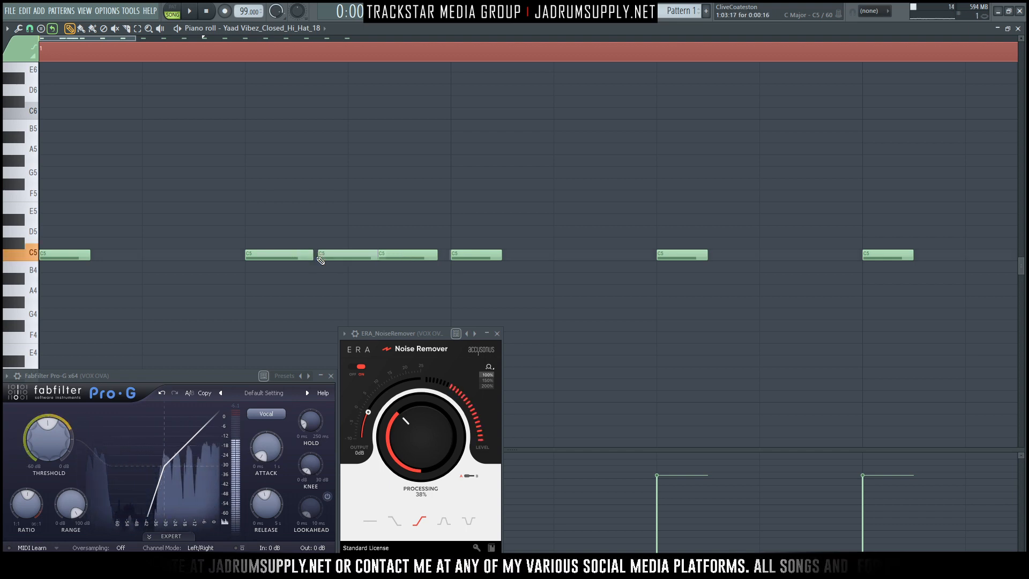
click(365, 253)
drag(364, 253, 397, 258)
right_click(387, 258)
click(389, 259)
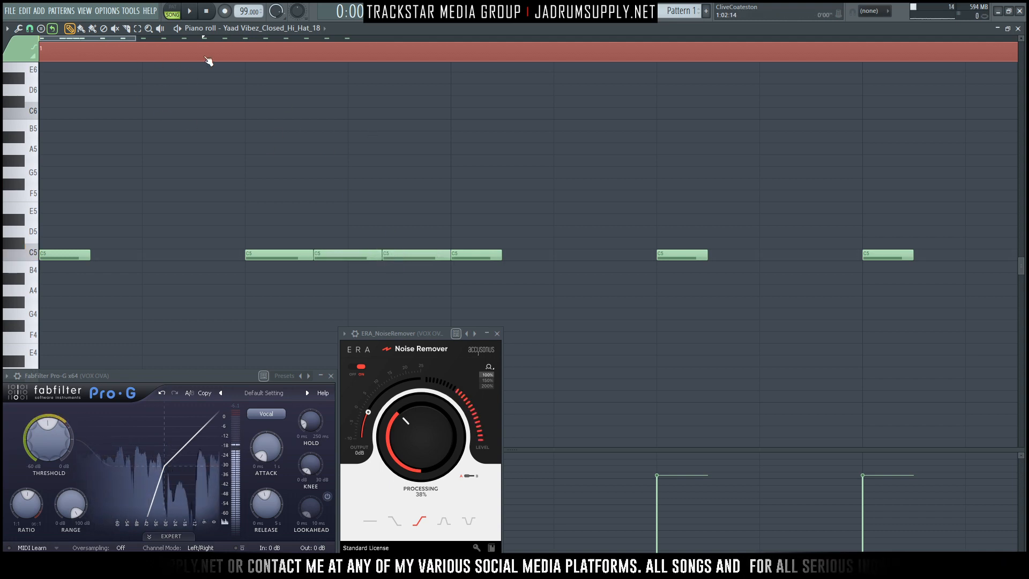
Audition the evenly spaced three-note hi-hat roll leading into the original third hit
scroll(207, 56, down, 2)
key(space)
key(space)
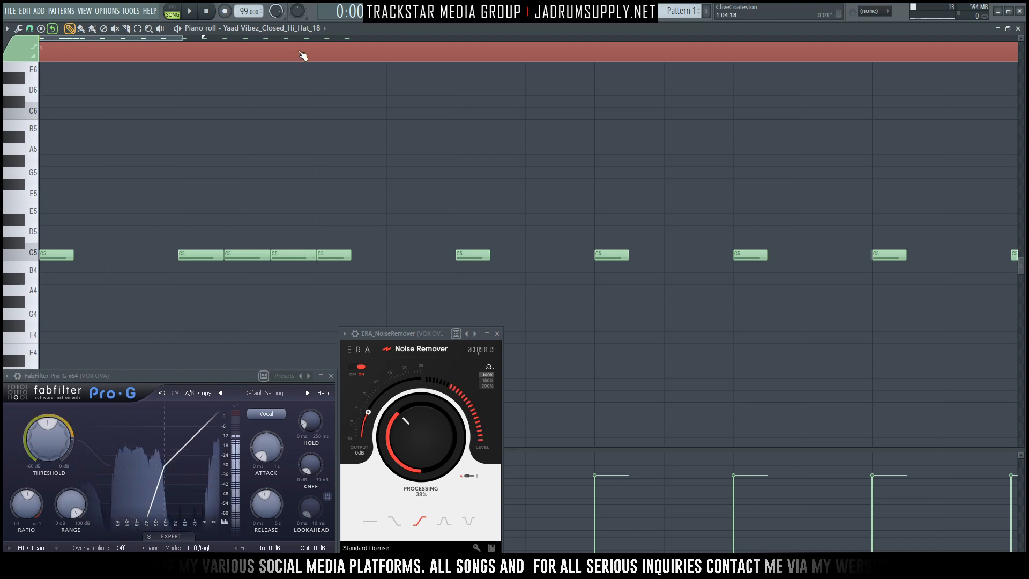
scroll(303, 55, up, 2)
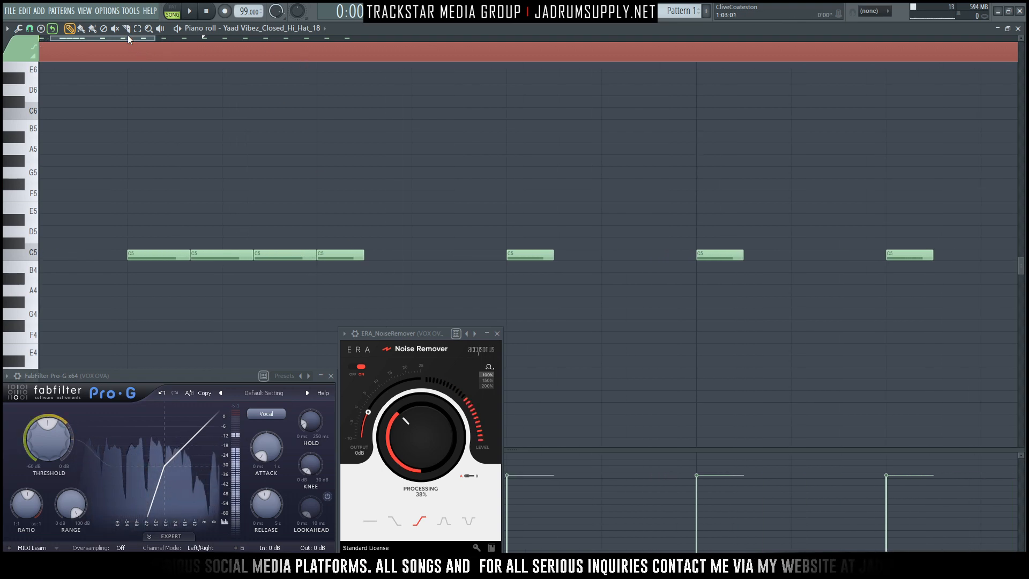
drag(129, 37, 21, 43)
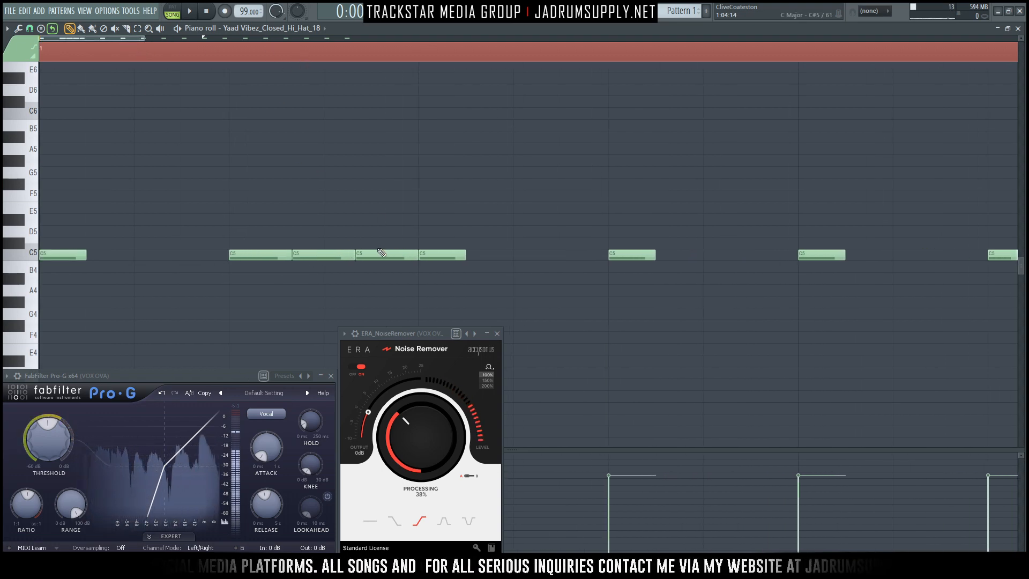
key(space)
key(space)
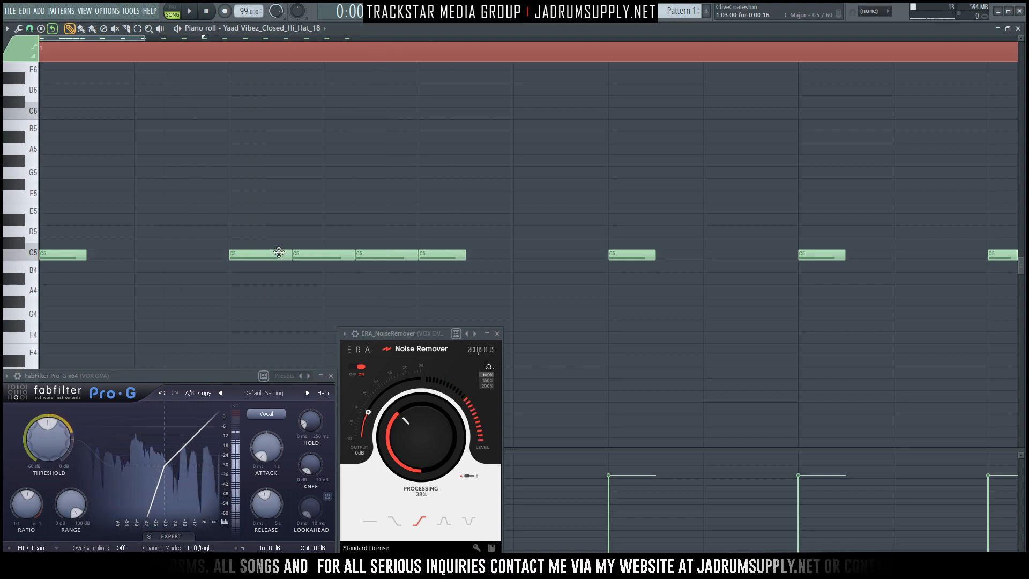
Halve the length of the three roll notes, duplicate them into the gaps for a six-note roll, and audition it
drag(276, 237, 374, 294)
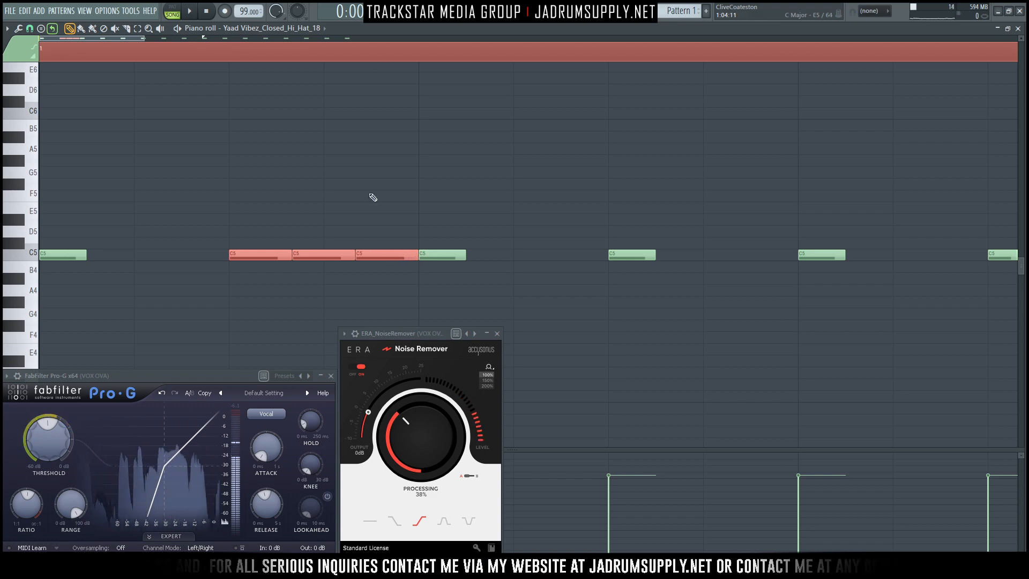
scroll(368, 245, up, 1)
drag(417, 249, 378, 245)
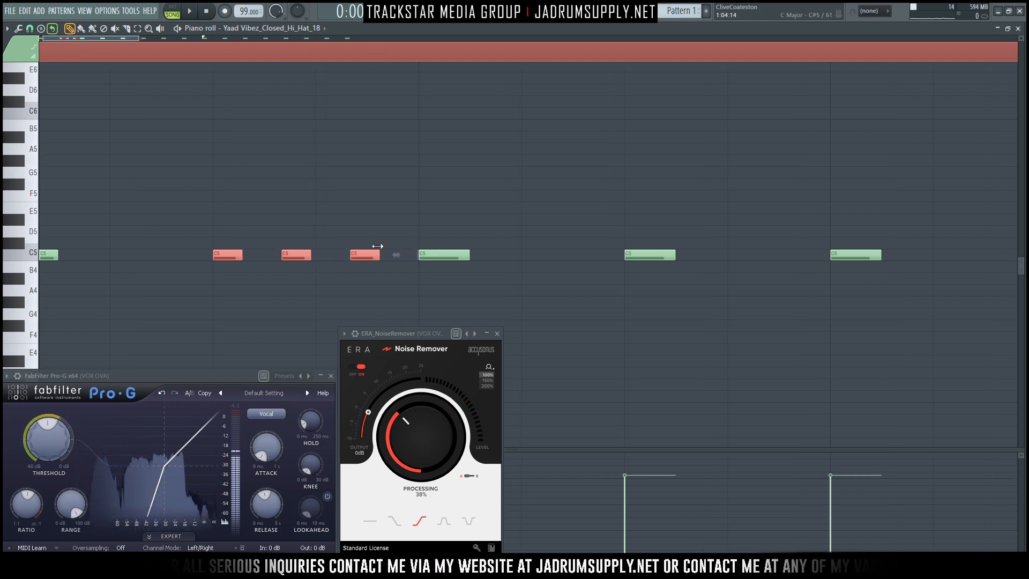
drag(290, 255, 322, 255)
drag(219, 244, 415, 257)
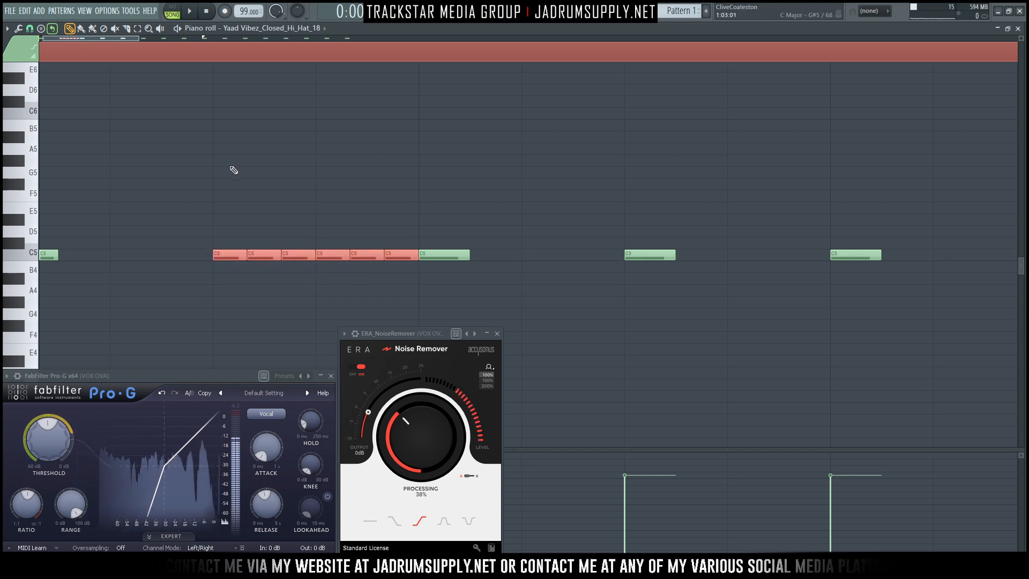
key(space)
key(space)
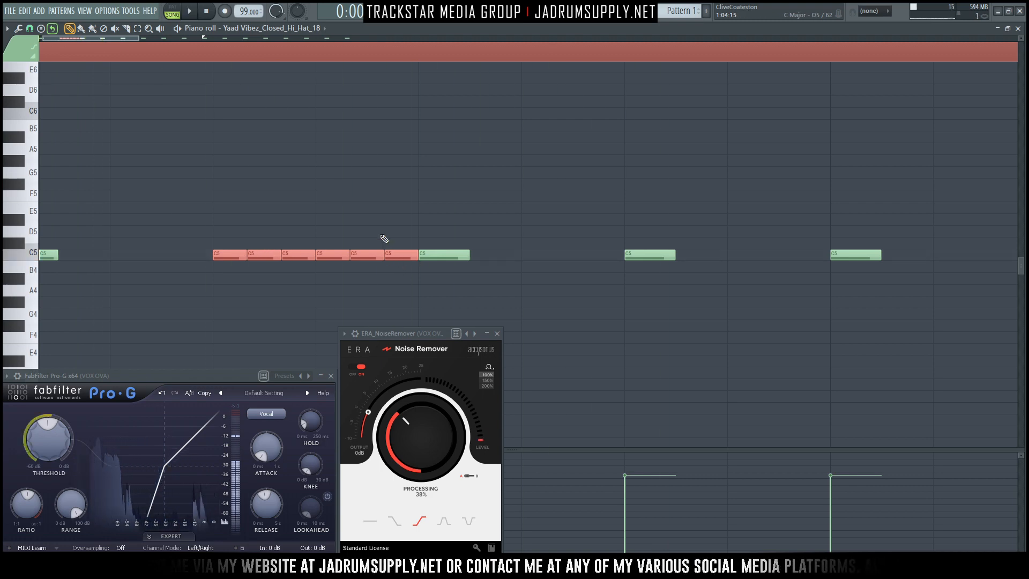
Change the piano roll snap to 1/4 step, trying a neighbouring finer grid option first
scroll(332, 61, down, 5)
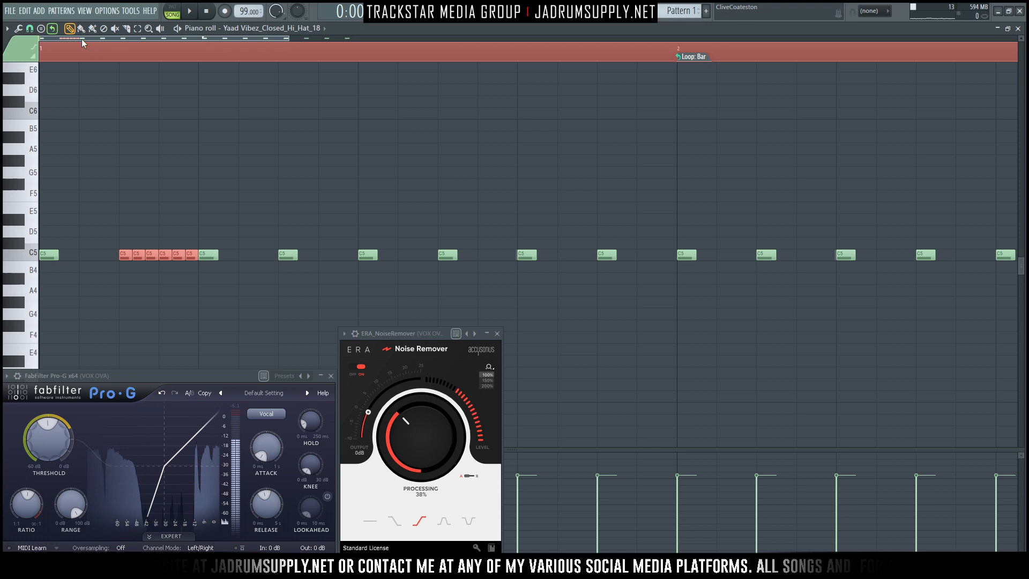
scroll(111, 61, up, 3)
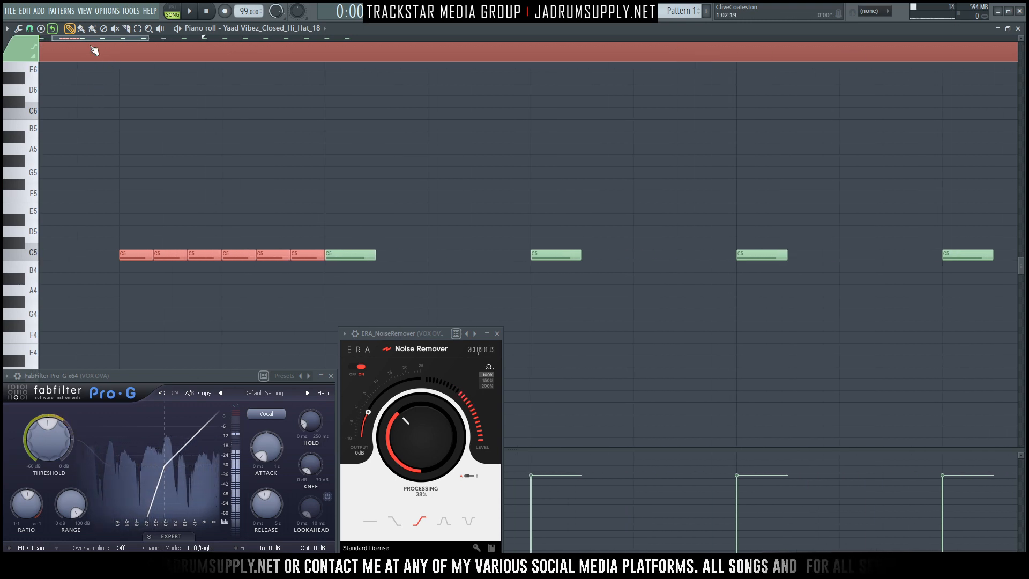
click(30, 29)
click(45, 110)
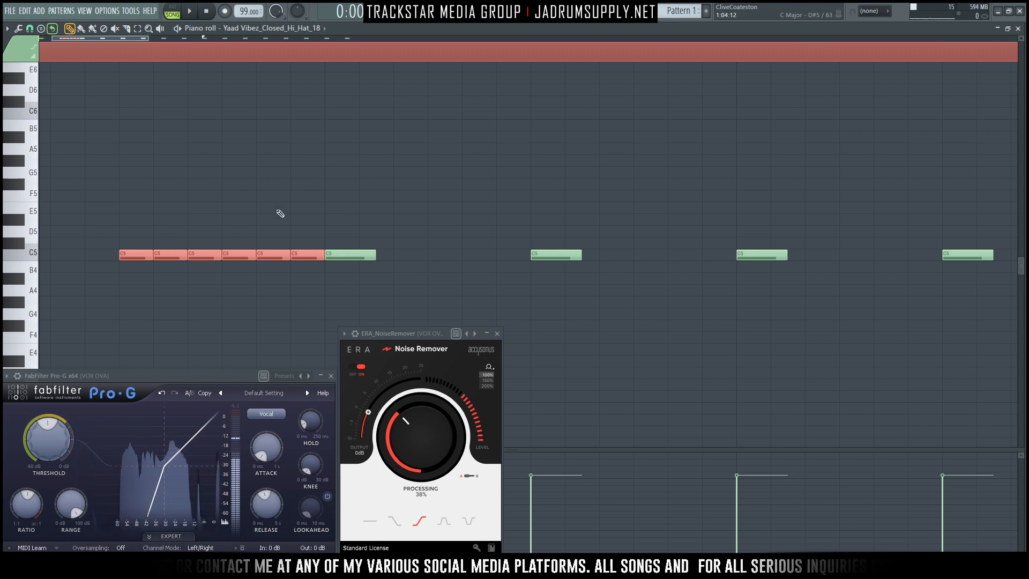
click(30, 29)
click(50, 101)
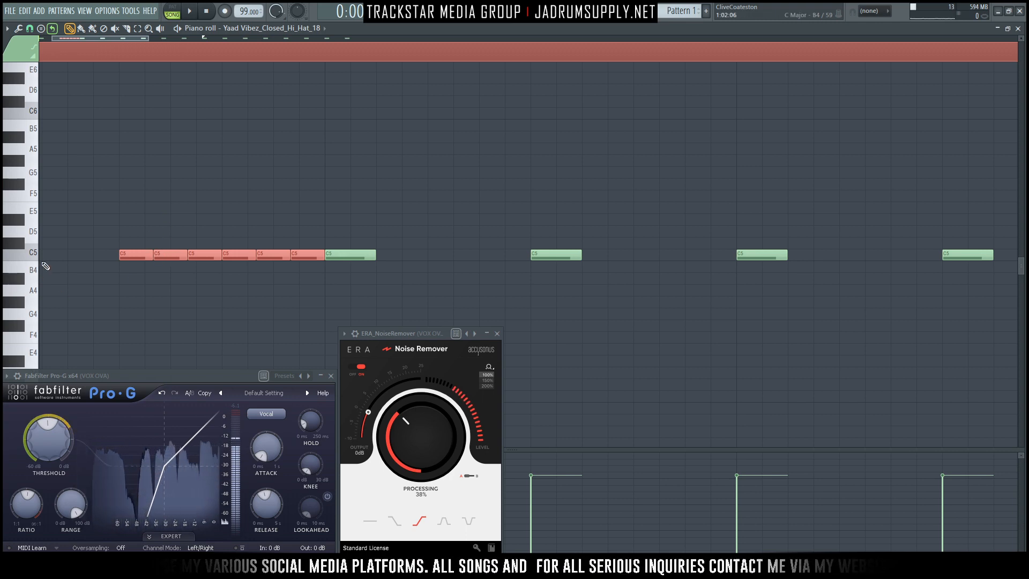
Try to quantize the six selected roll notes to the 1/4-step grid and undo it
drag(145, 236, 300, 292)
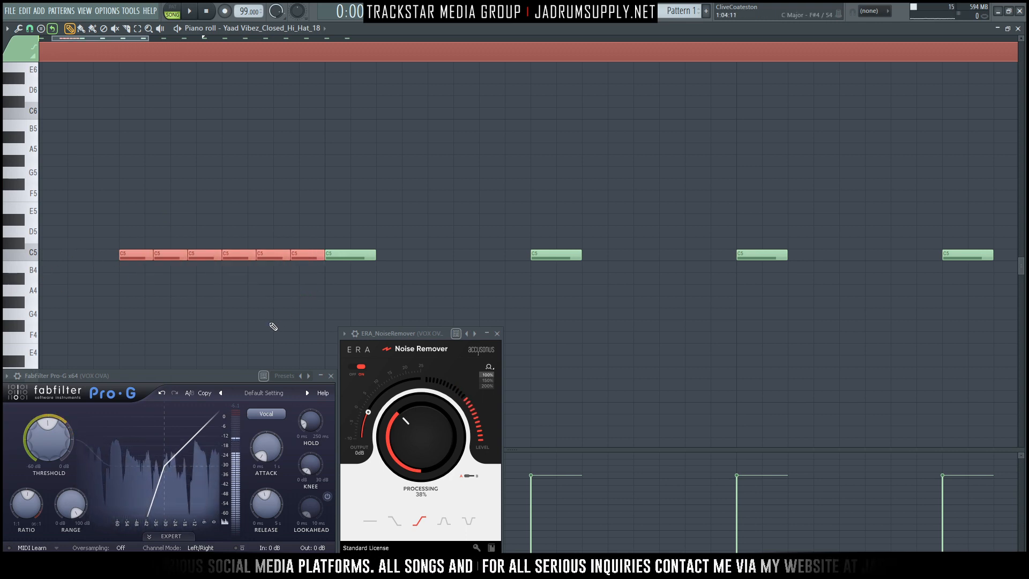
key(ctrl+q)
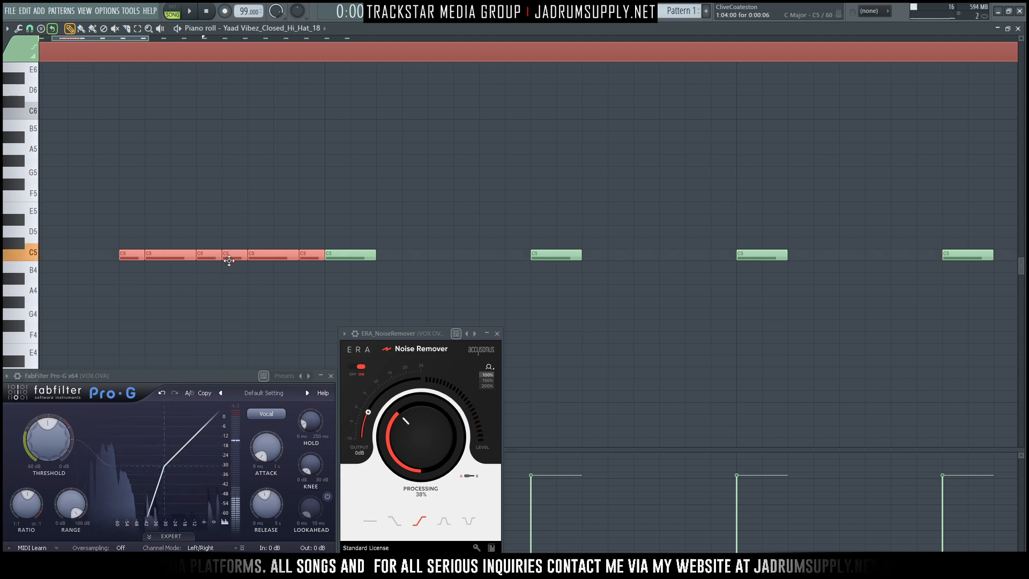
key(ctrl+z)
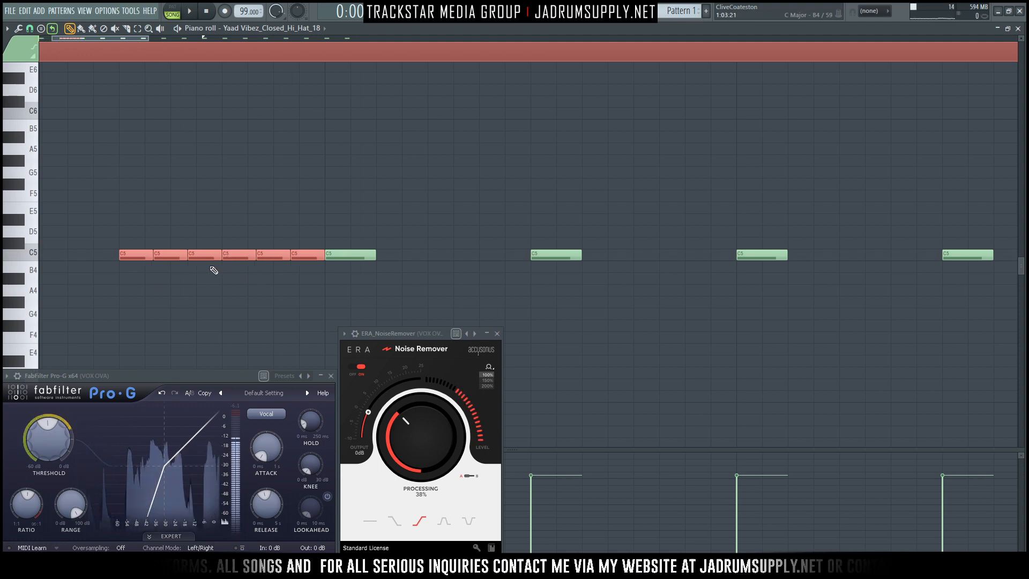
Close the FabFilter Pro-G and Noise Remover windows covering the piano roll
drag(102, 38, 86, 39)
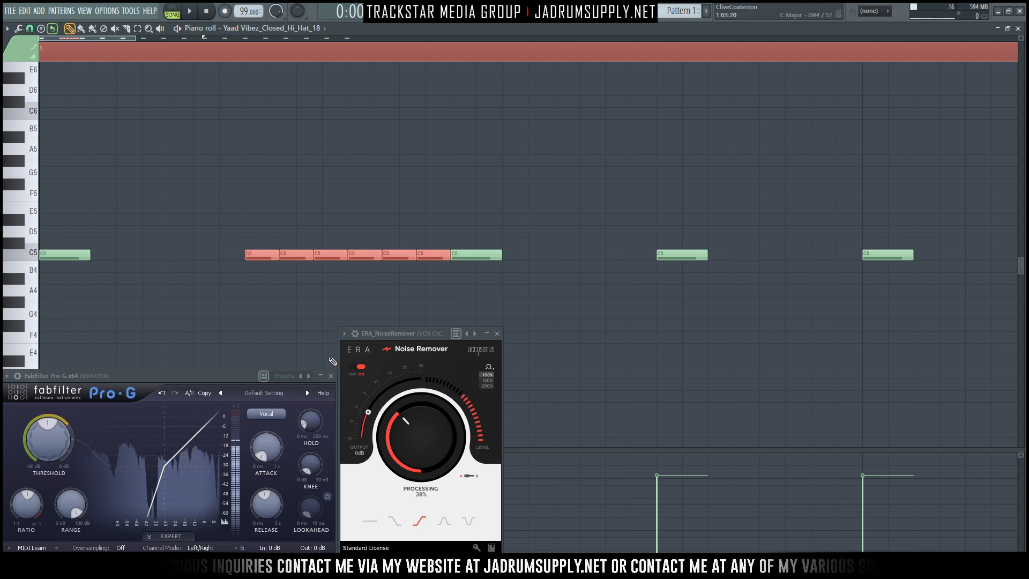
key(F9)
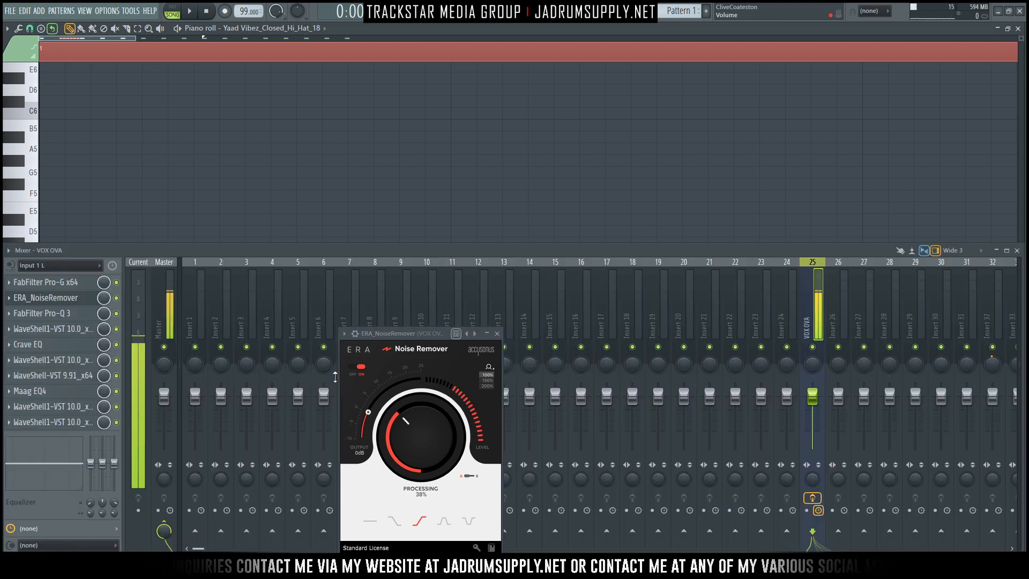
click(497, 333)
key(F9)
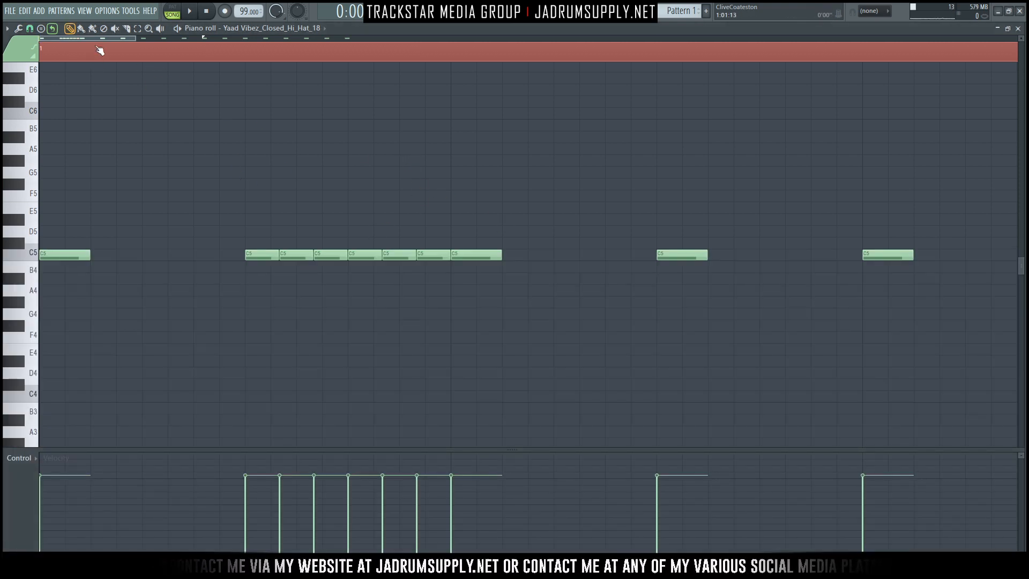
Audition the closed hi-hat pattern with the six-note roll twice from the start of bar one
scroll(98, 46, down, 5)
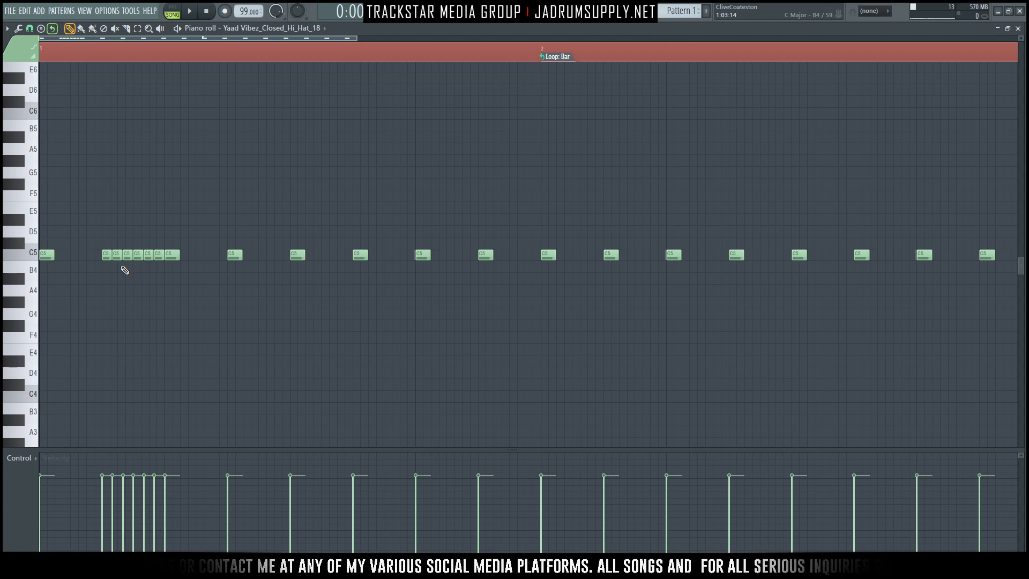
key(space)
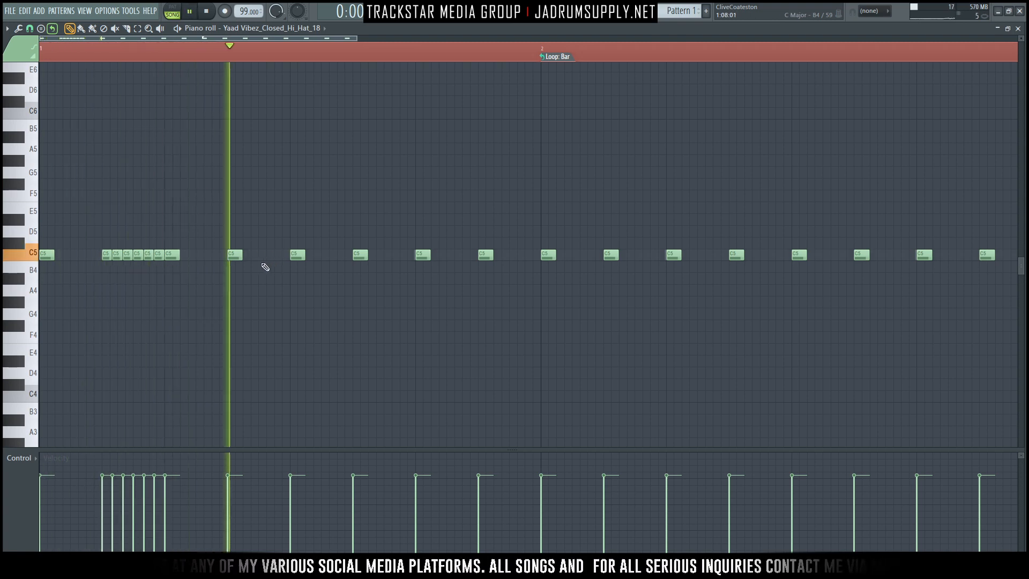
key(space)
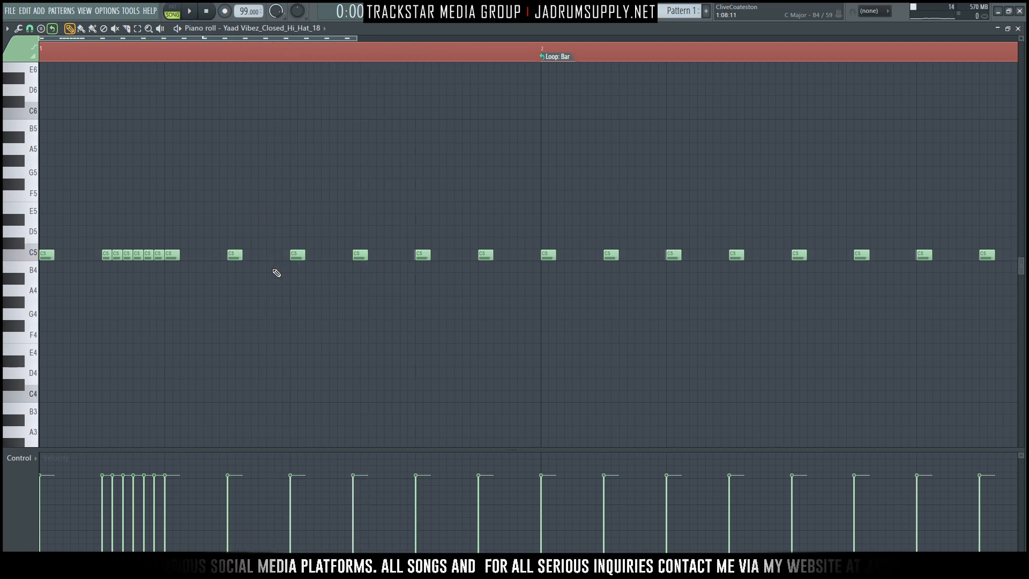
key(space)
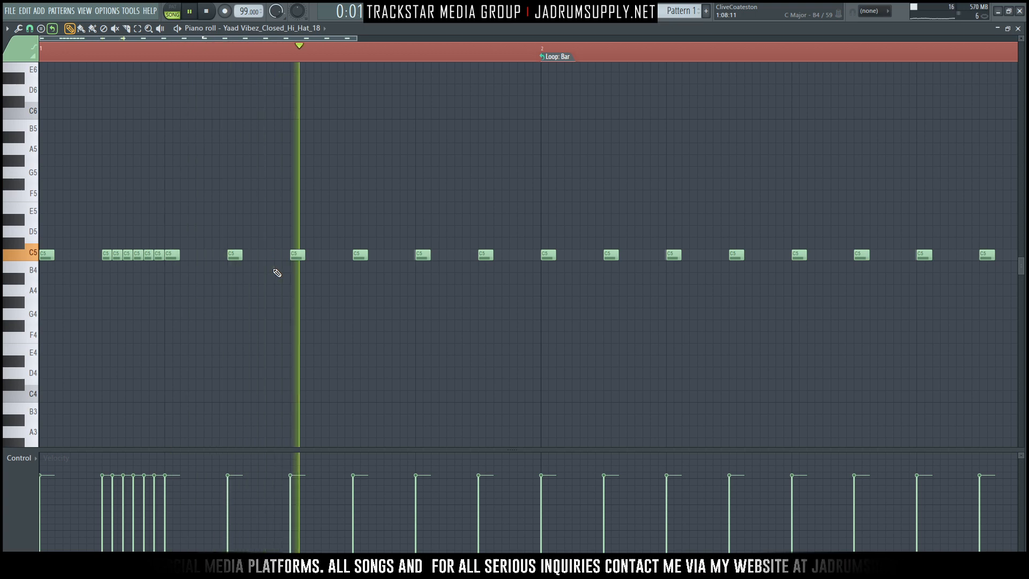
key(space)
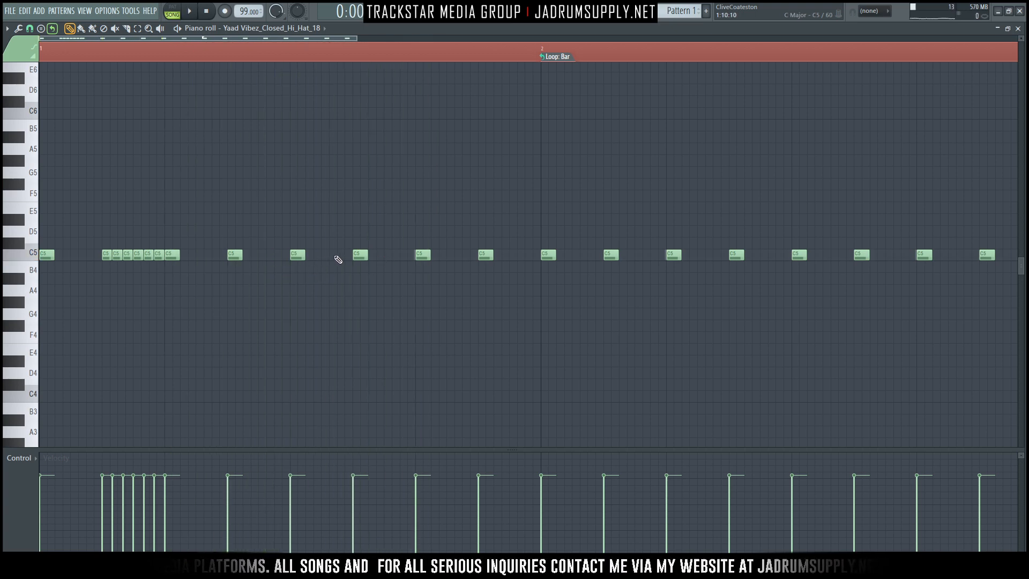
Replace the closed hi-hat at 1:11 with two notes between 1:09 and 1:13, lengthening the 1:09 note and matching both to it
click(332, 256)
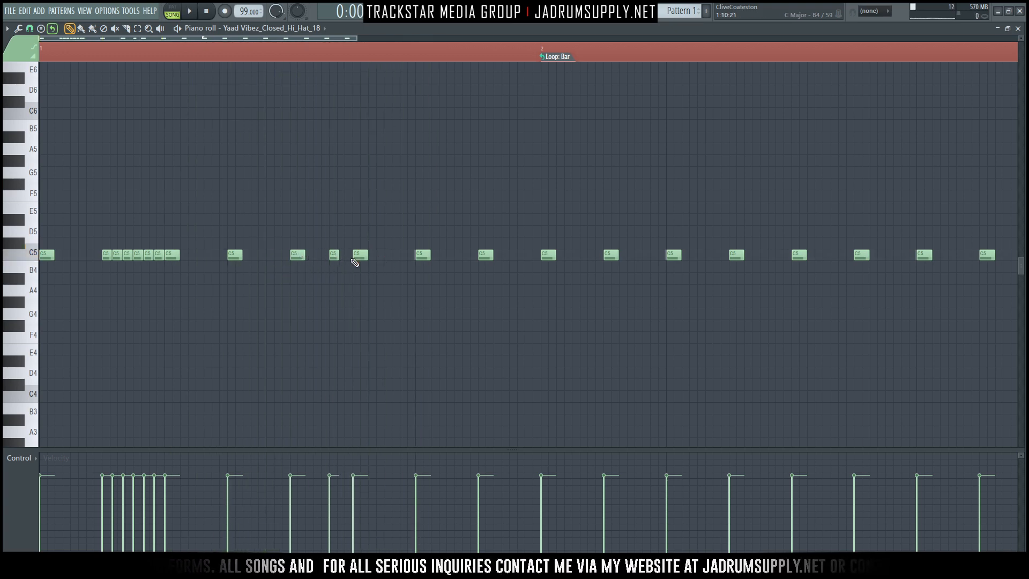
right_click(332, 256)
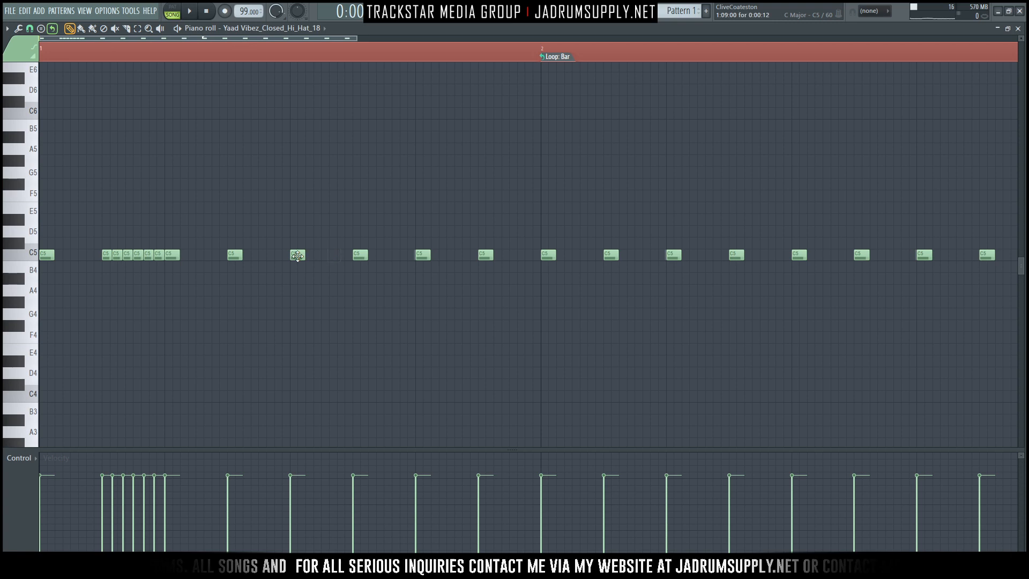
click(332, 257)
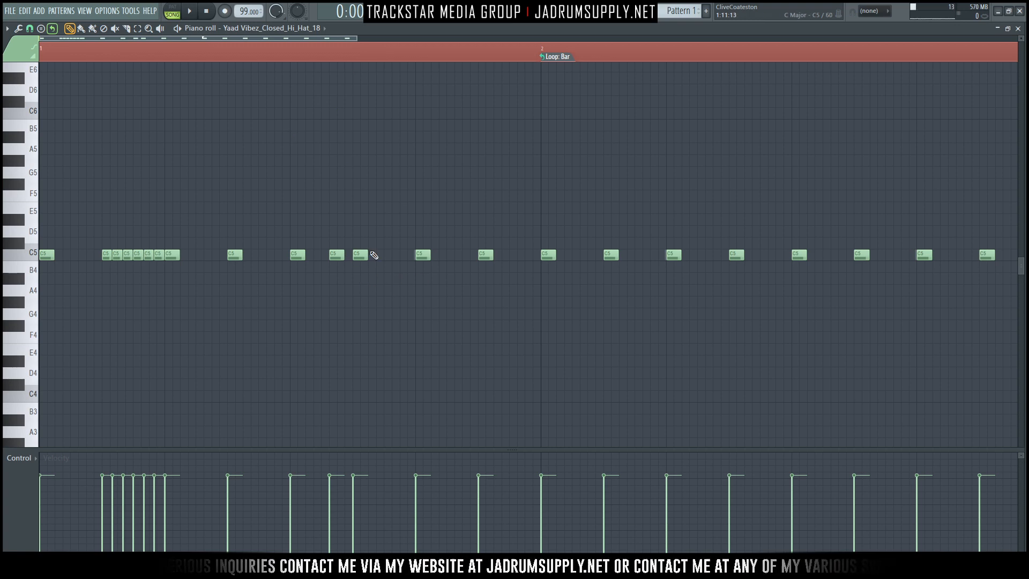
drag(359, 255, 384, 256)
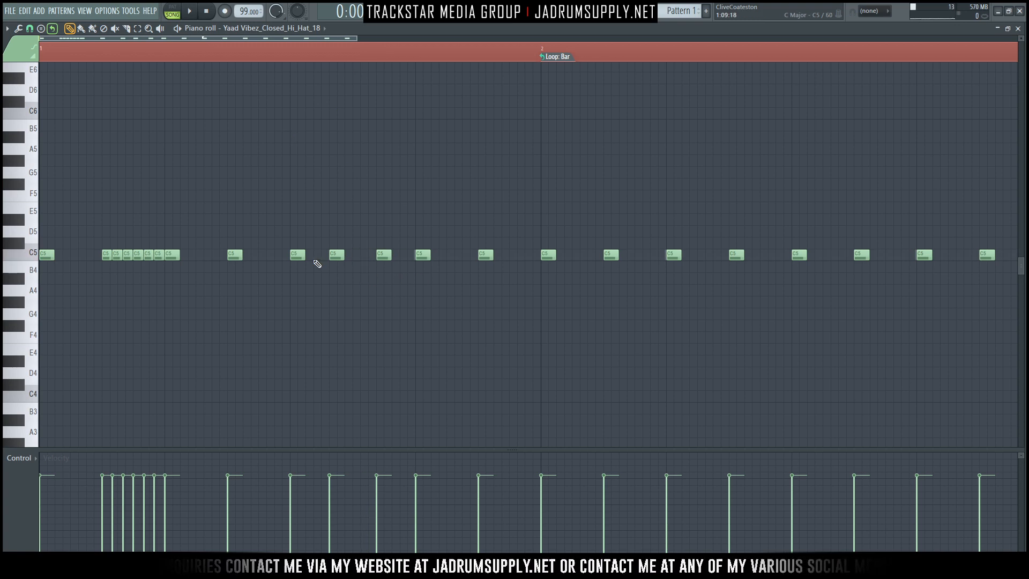
drag(305, 256, 390, 255)
right_click(335, 258)
click(338, 258)
right_click(383, 256)
click(375, 255)
Change the piano roll snap to 1/3 step, trying the Line option first
click(29, 28)
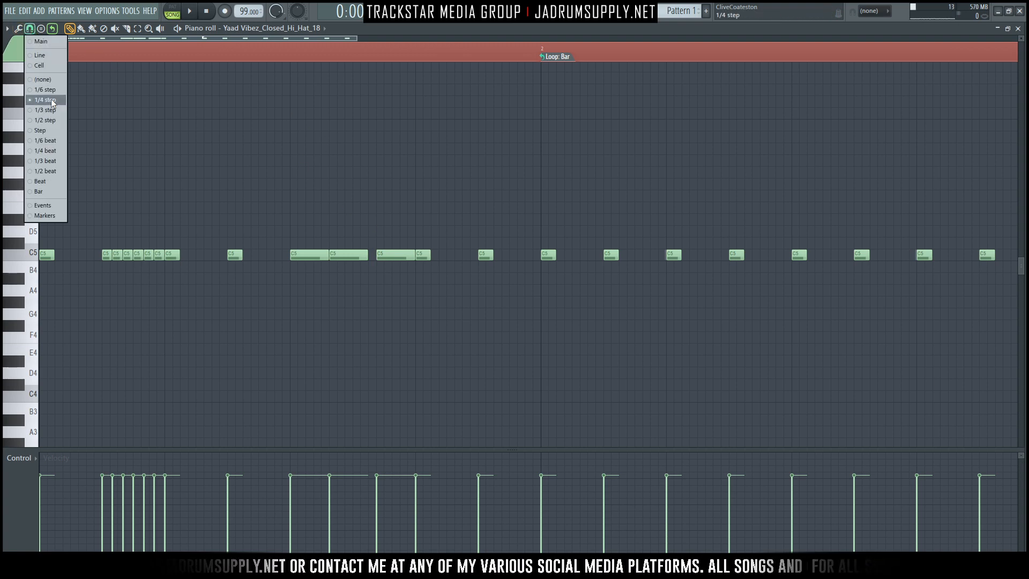
click(46, 60)
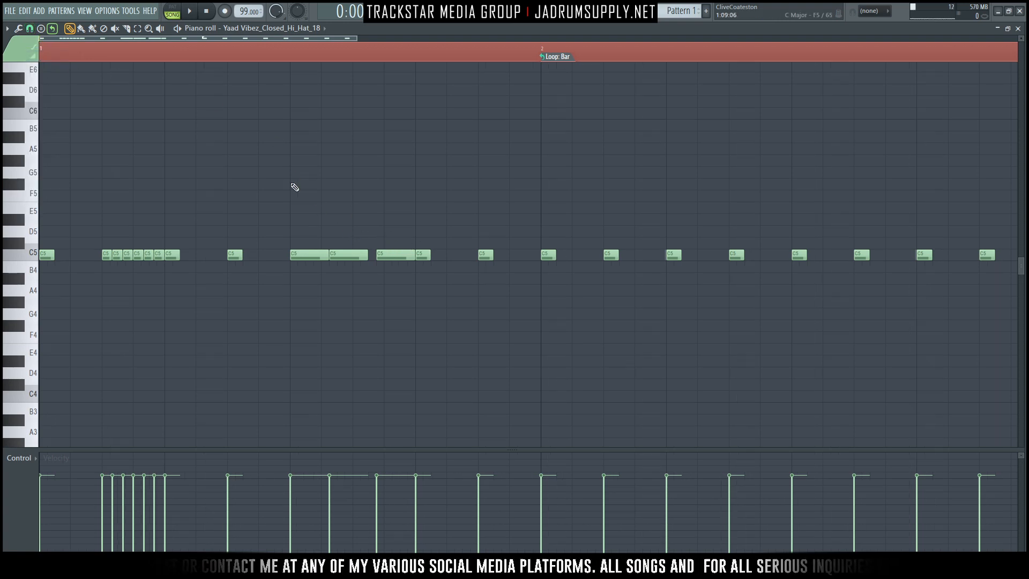
click(40, 30)
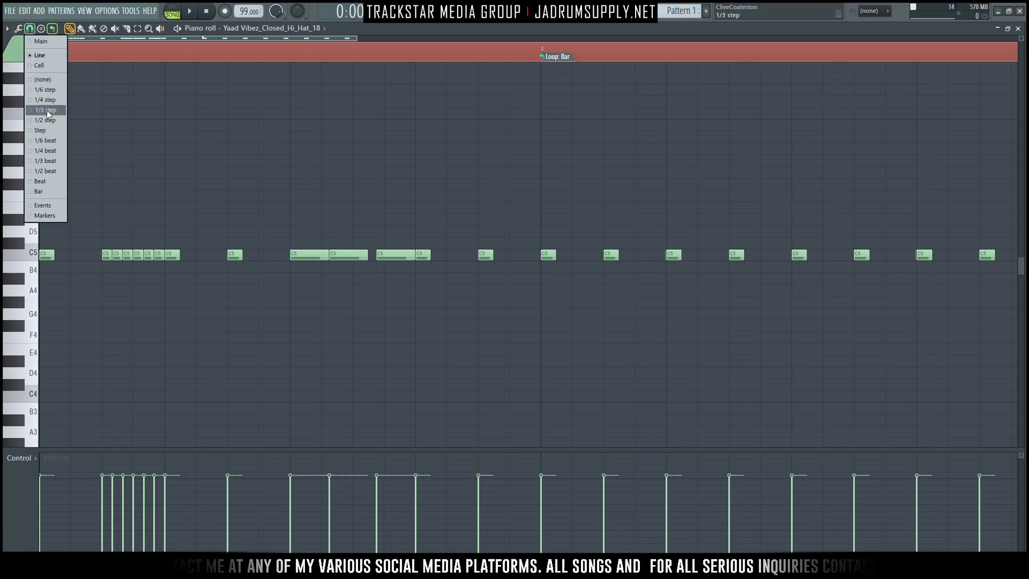
click(47, 111)
Shorten the 1:09 hi-hat note and redraw the two notes after it so all three form an evenly spaced triplet up to 1:13
drag(345, 257, 353, 255)
right_click(385, 257)
click(385, 256)
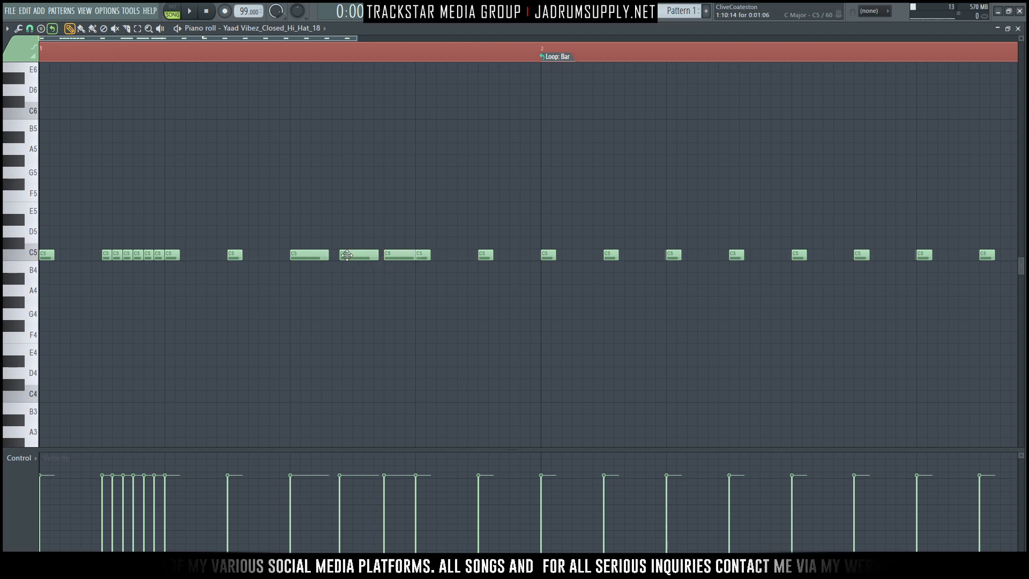
click(315, 256)
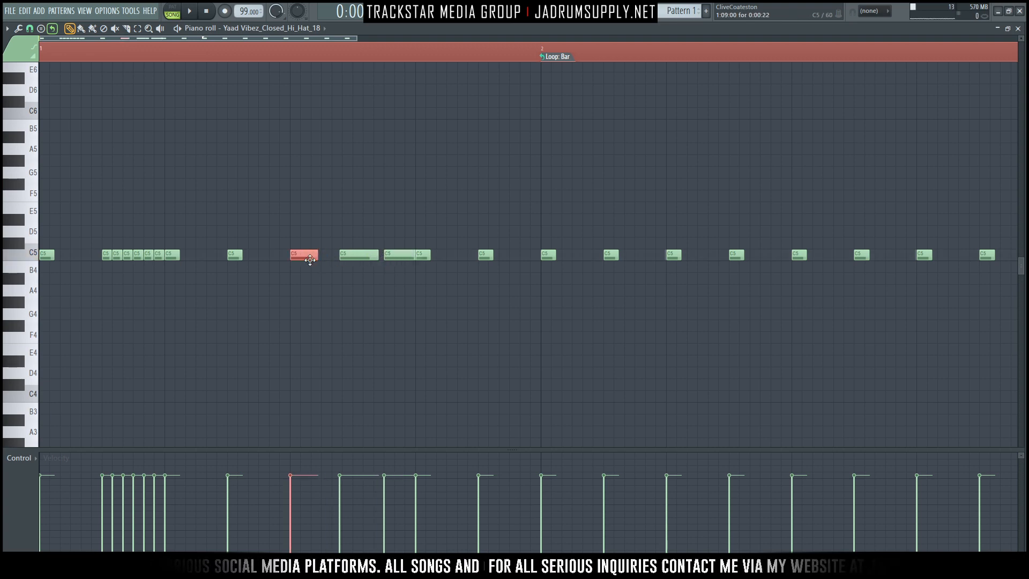
right_click(349, 258)
click(337, 254)
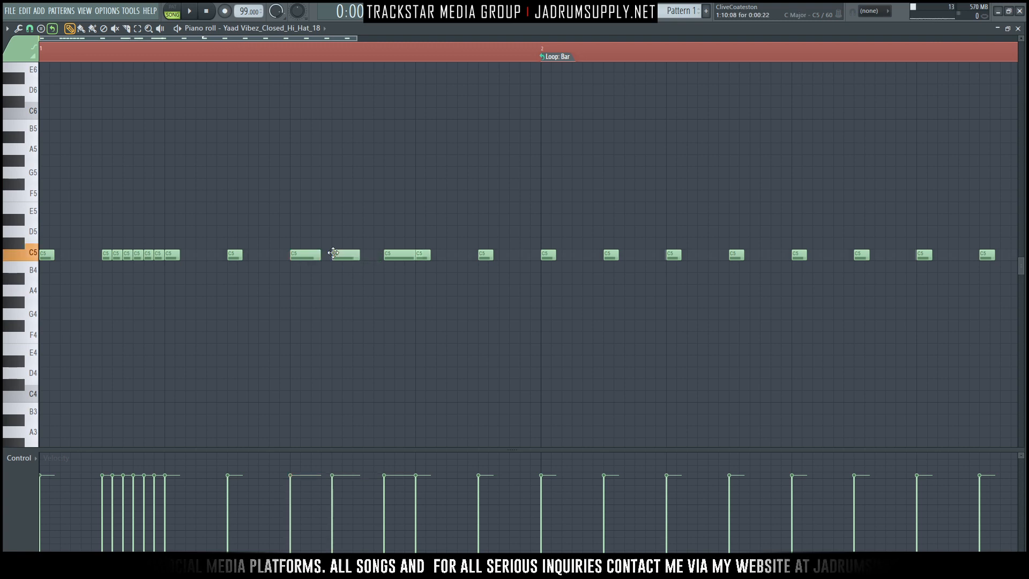
drag(342, 254, 352, 253)
right_click(387, 256)
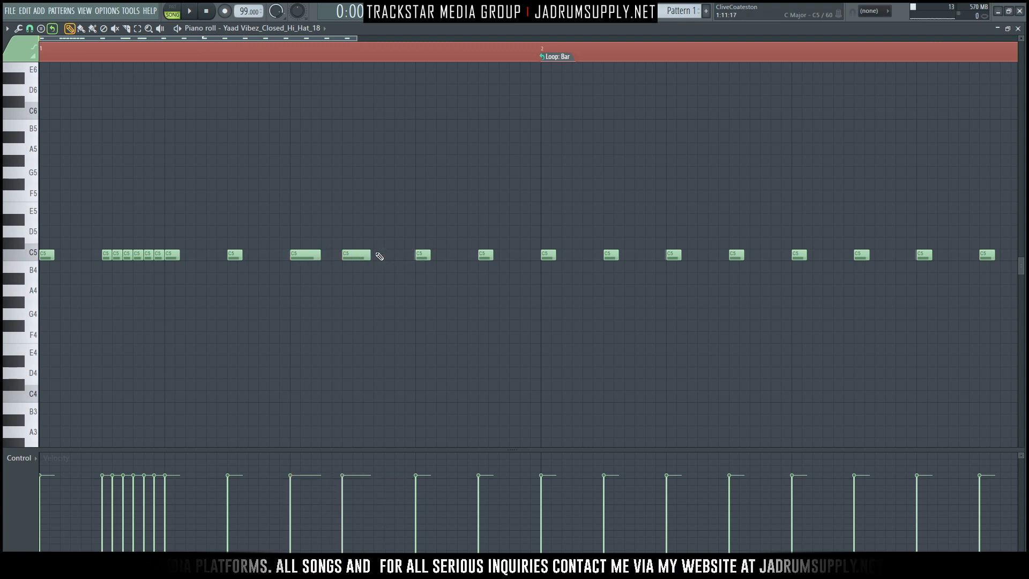
click(381, 257)
drag(356, 255, 347, 256)
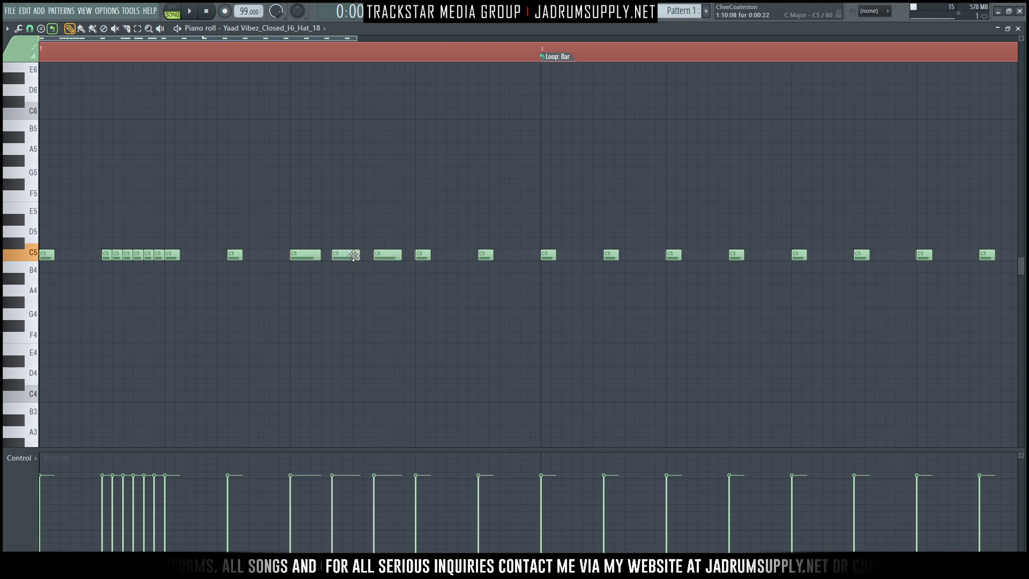
Undo the accidental lengthening of the hi-hat notes, then quantize the three triplet notes to the 1/3-step grid and deselect them
scroll(412, 60, up, 3)
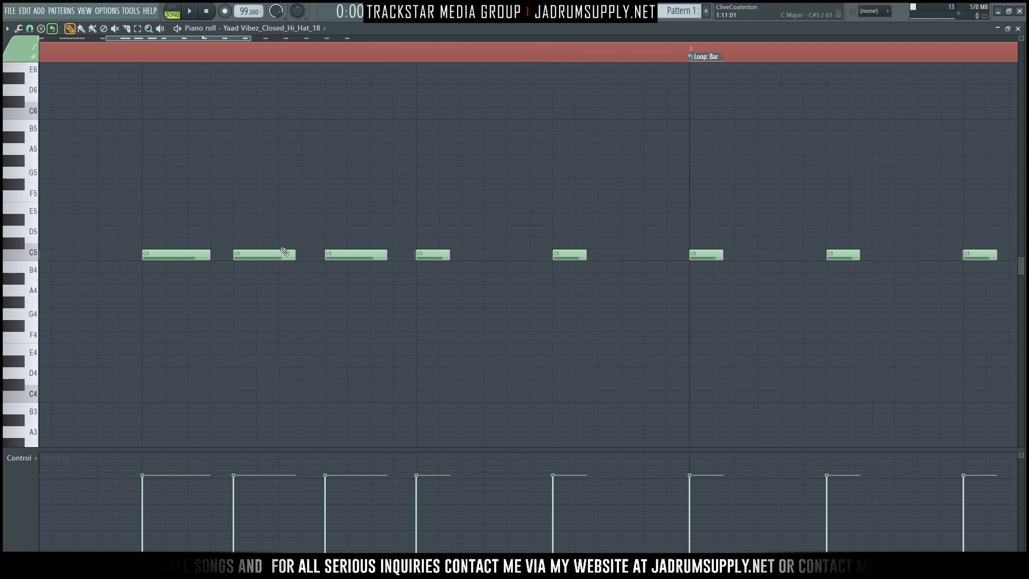
mouse_move(256, 256)
mouse_down()
mouse_move(202, 264)
mouse_move(261, 257)
mouse_up()
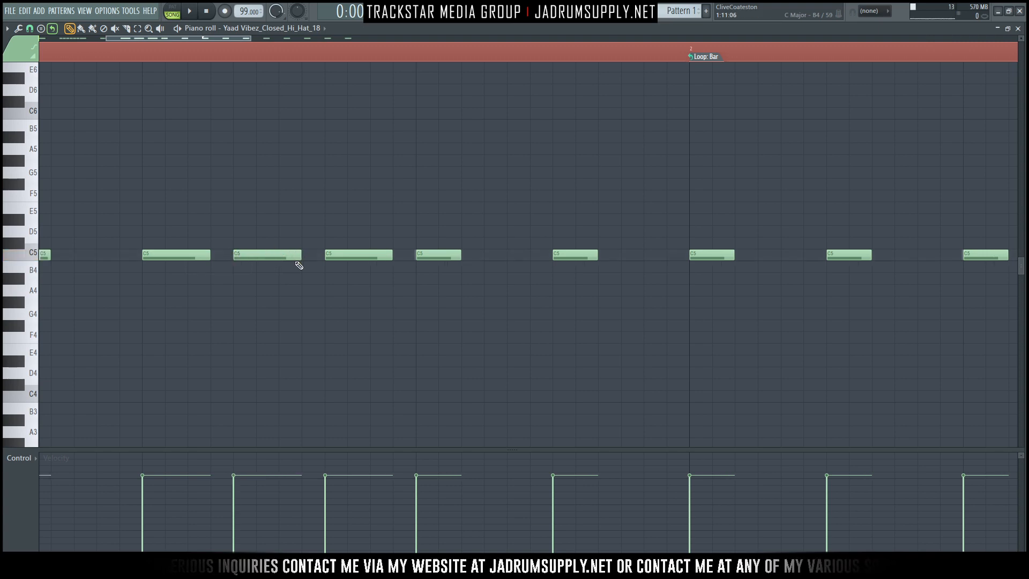
key(ctrl+z)
drag(167, 239, 337, 289)
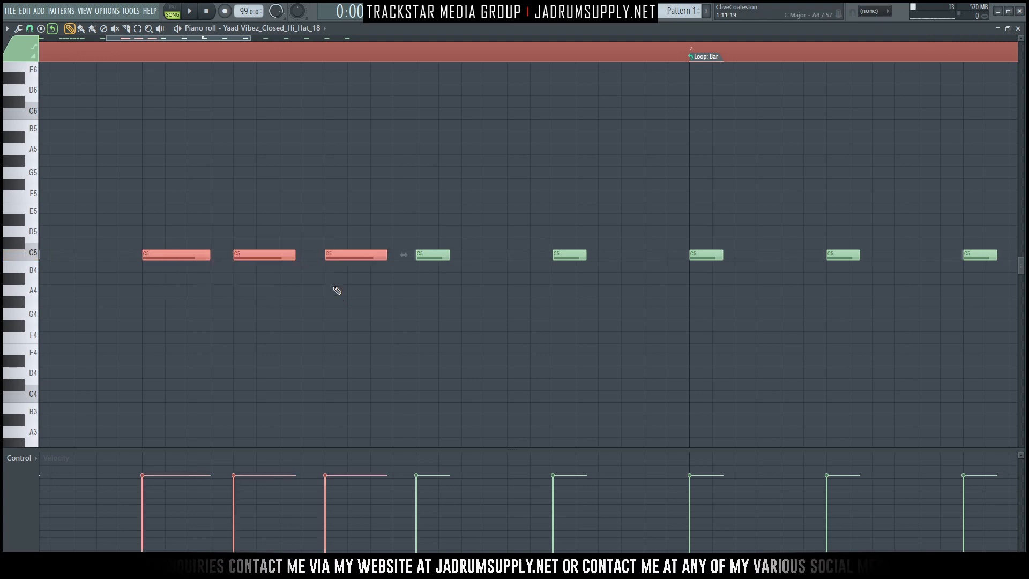
key(ctrl+q)
key(ctrl+d)
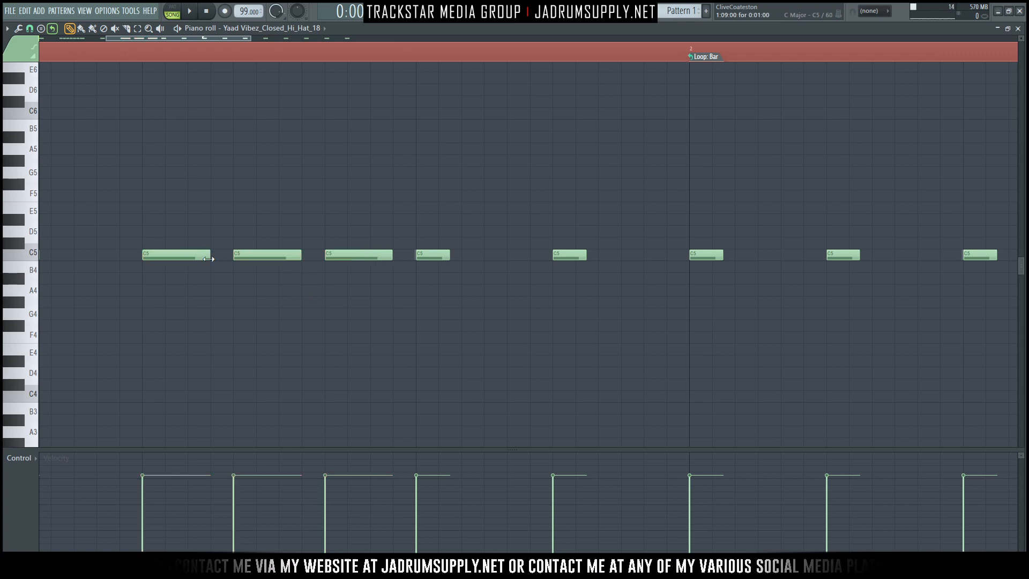
Audition the closed hi-hat pattern with the three-note triplet twice from the start of bar one
key(space)
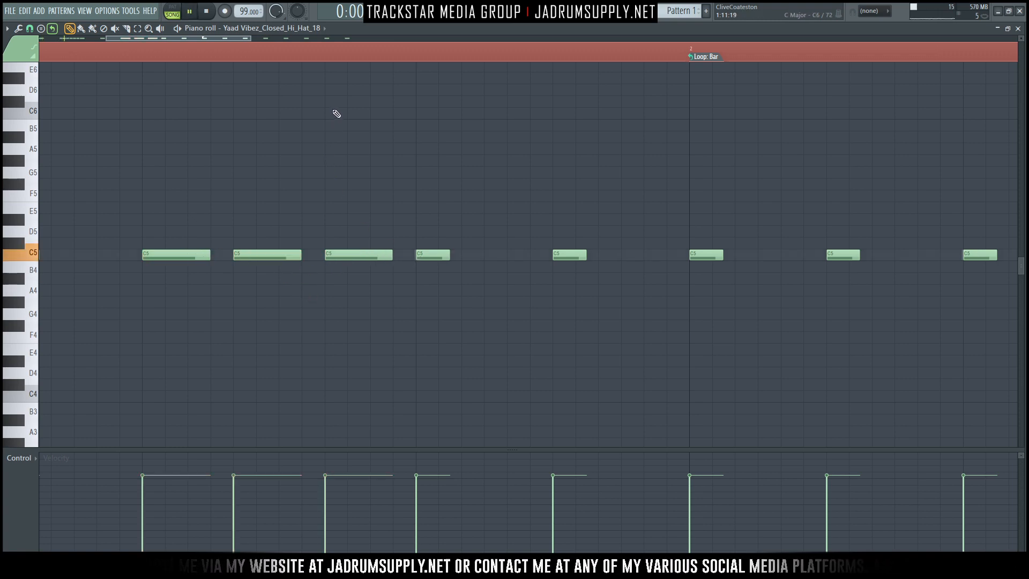
key(space)
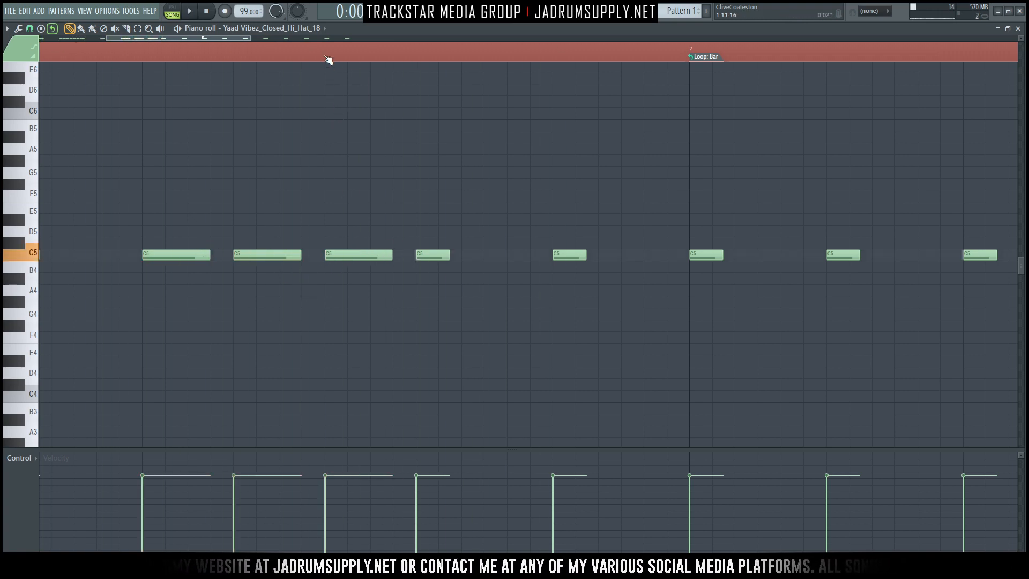
scroll(326, 56, down, 4)
scroll(326, 56, down, 1)
key(space)
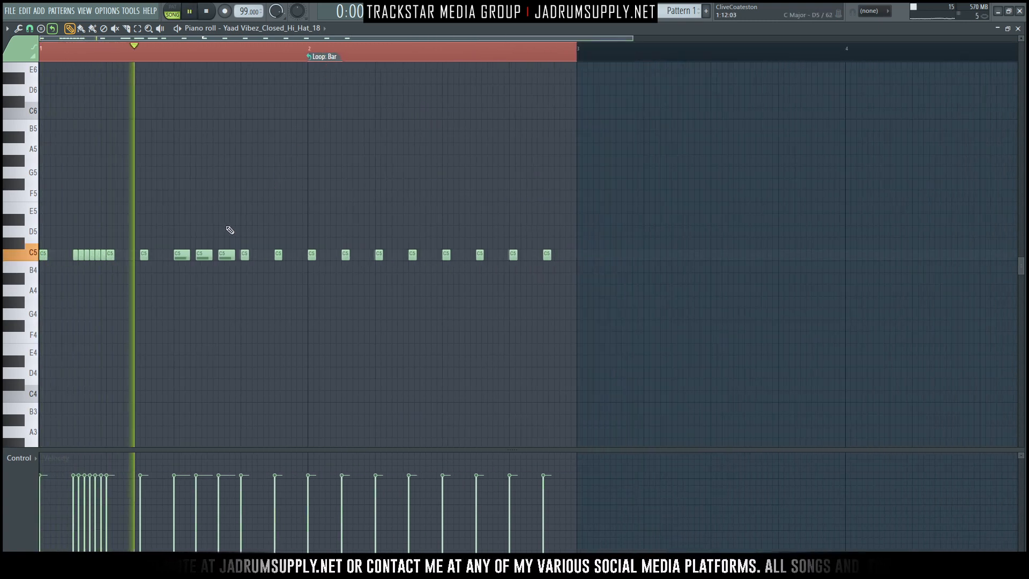
key(space)
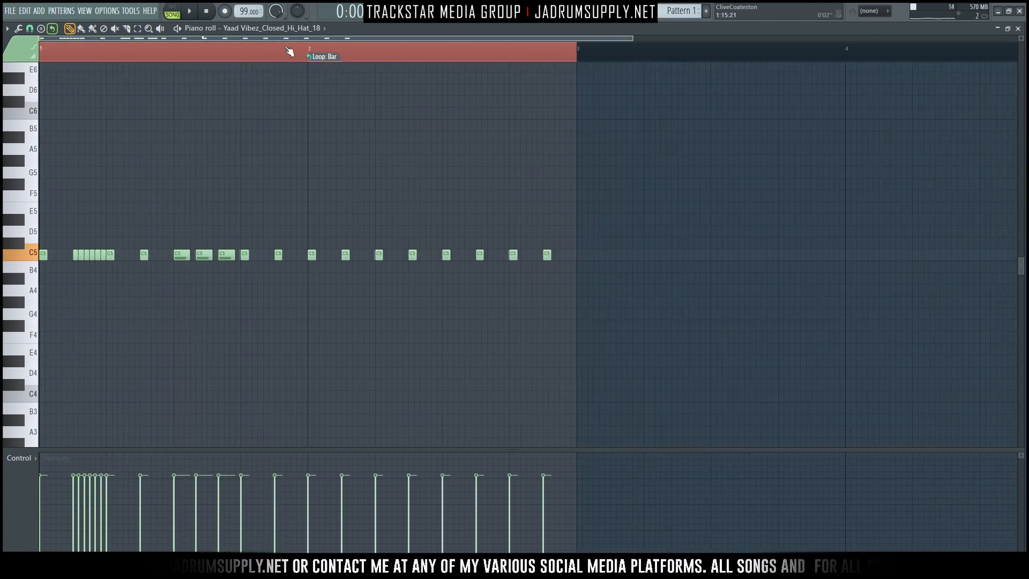
Quantize the last closed hi-hat note of bar one to the 1/3-step grid
scroll(289, 53, up, 4)
scroll(289, 55, up, 2)
click(254, 255)
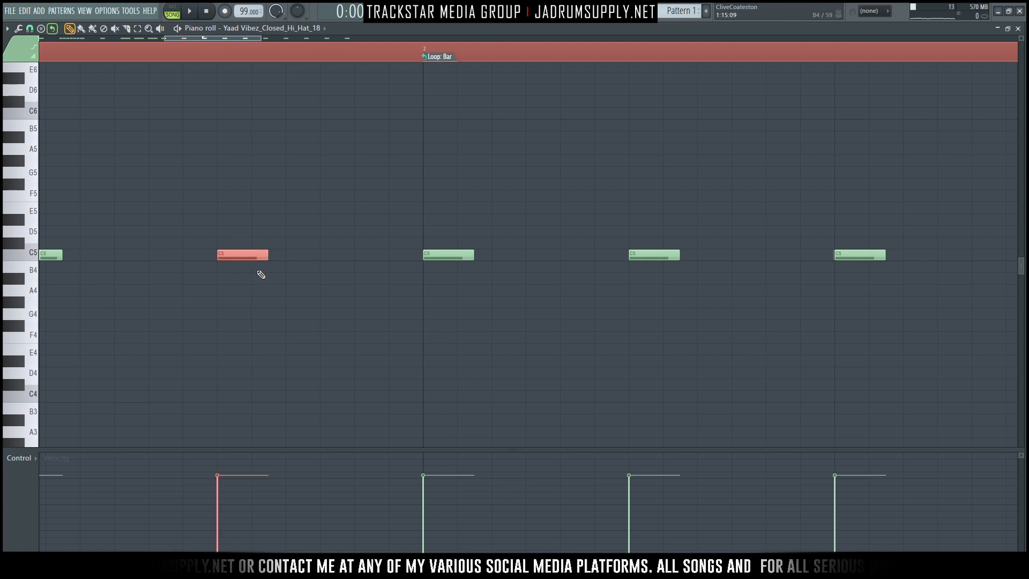
key(ctrl+q)
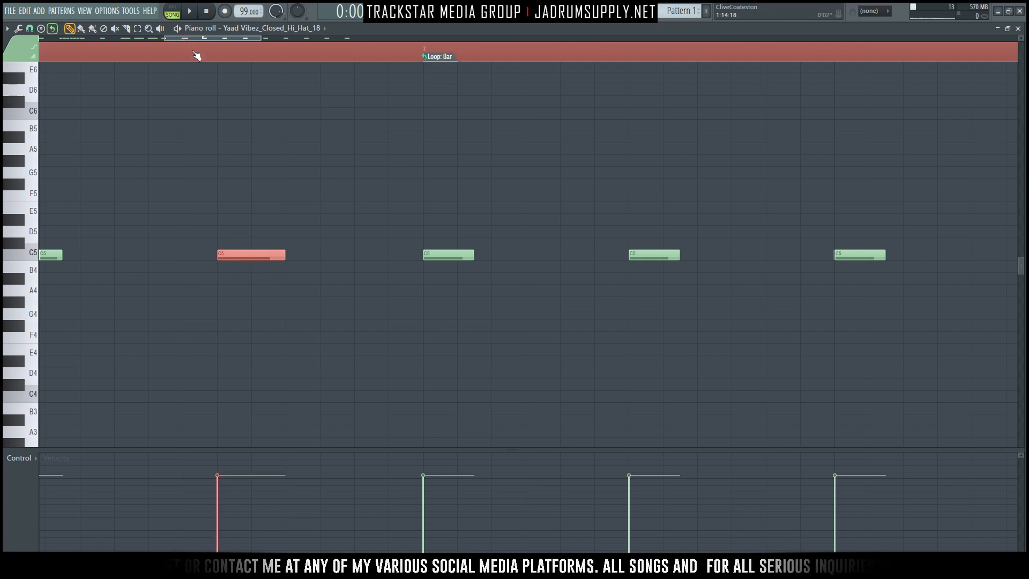
Try to chop the last closed hi-hat note of bar one with the 1/3-step snap and cancel the chopper
scroll(196, 55, down, 3)
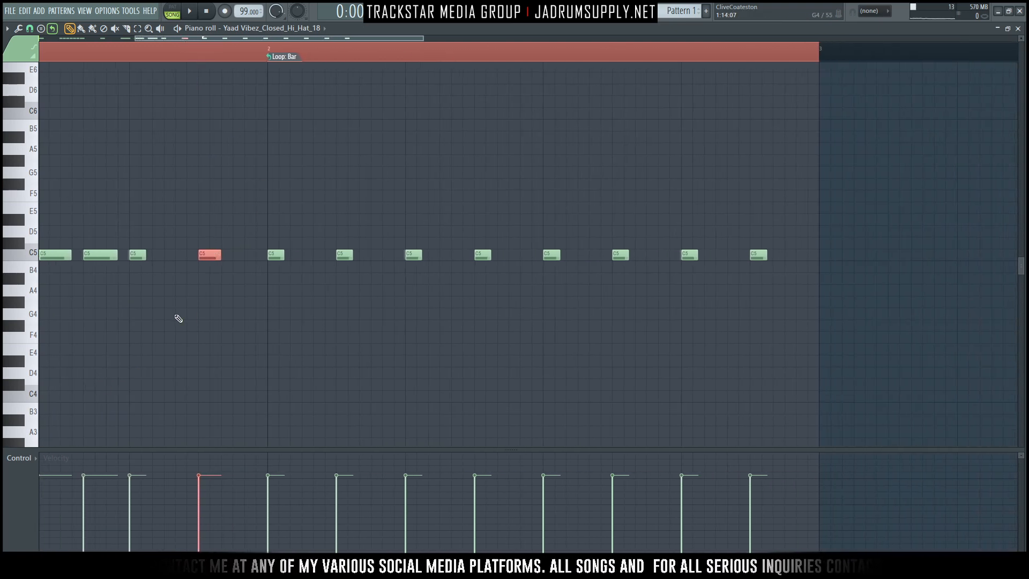
key(alt+u)
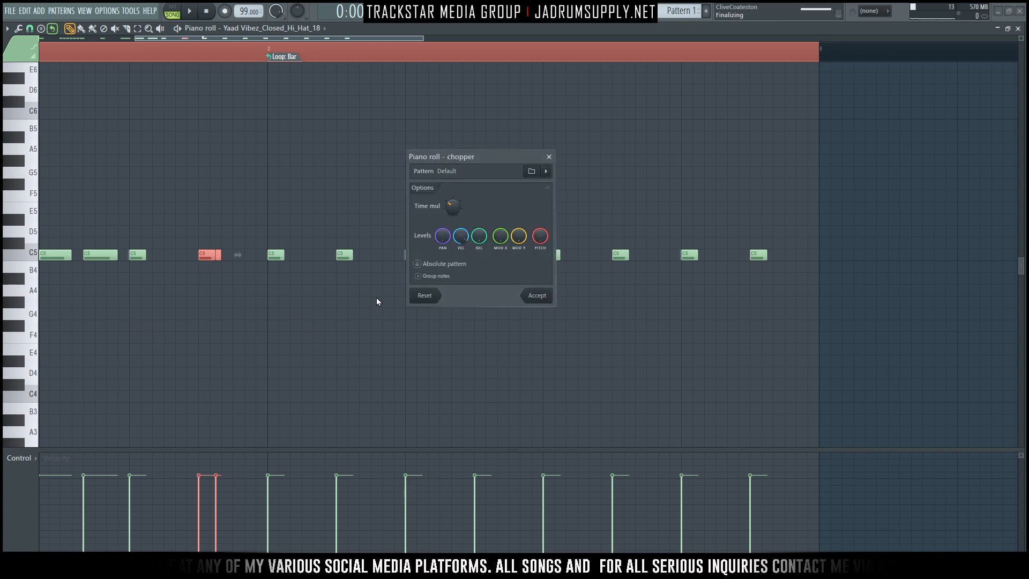
click(548, 157)
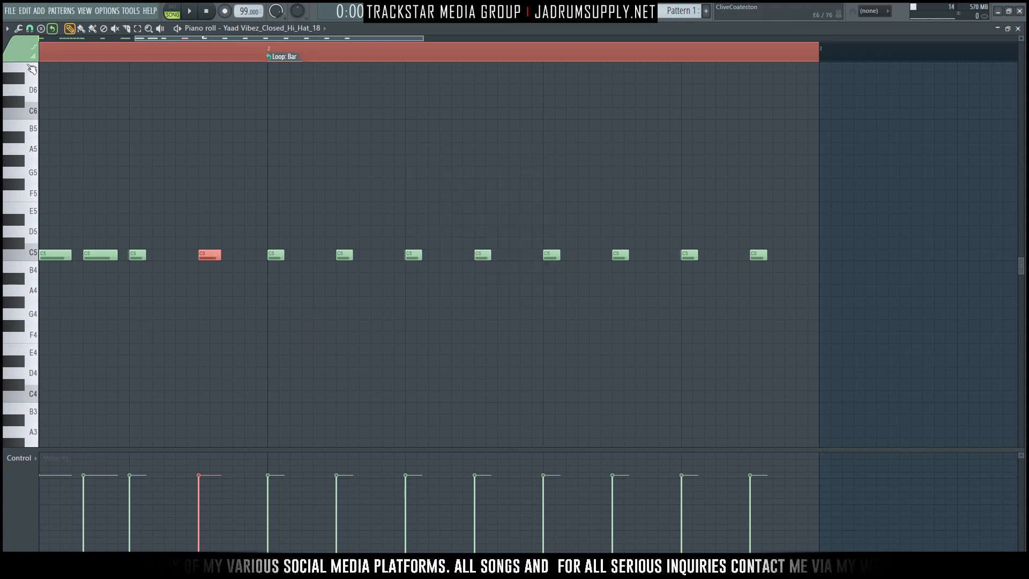
click(30, 28)
click(356, 233)
right_click(219, 128)
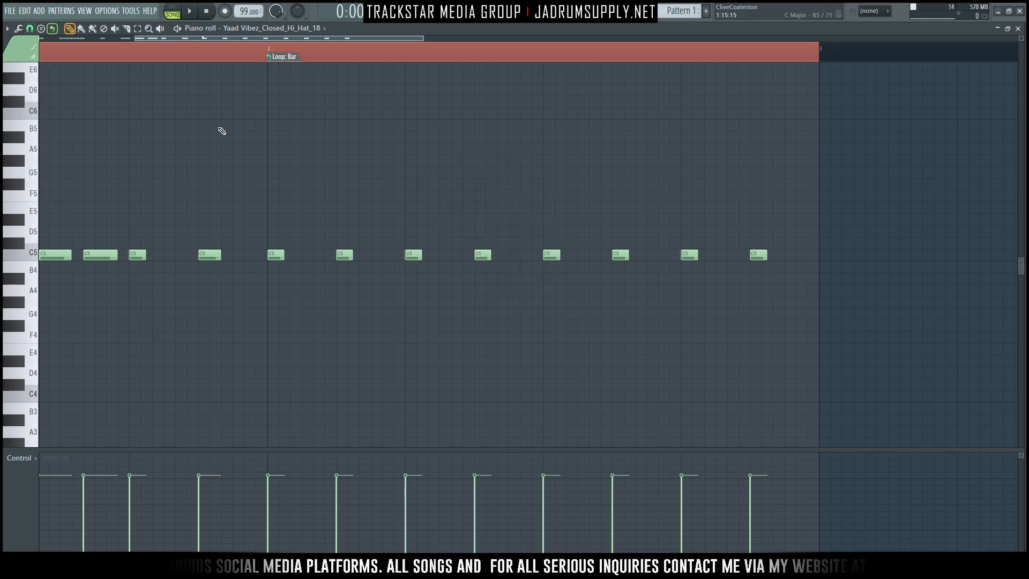
scroll(208, 60, up, 3)
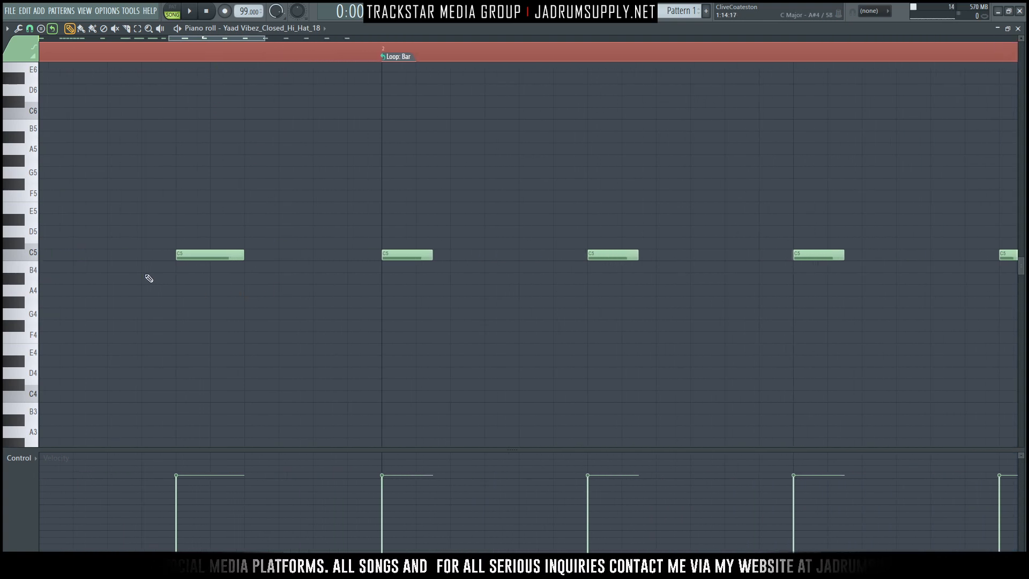
drag(207, 233, 245, 302)
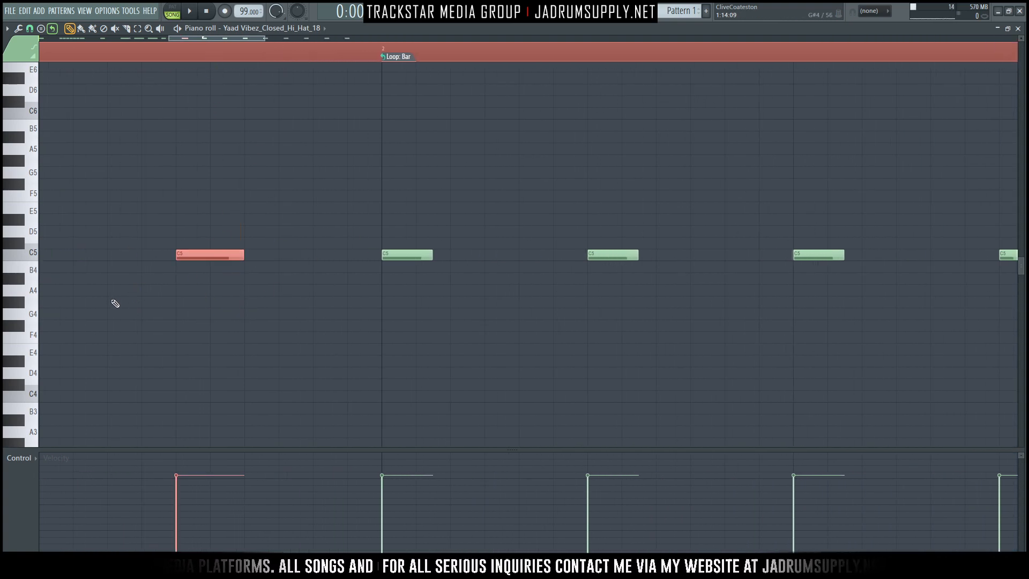
key(ctrl+u)
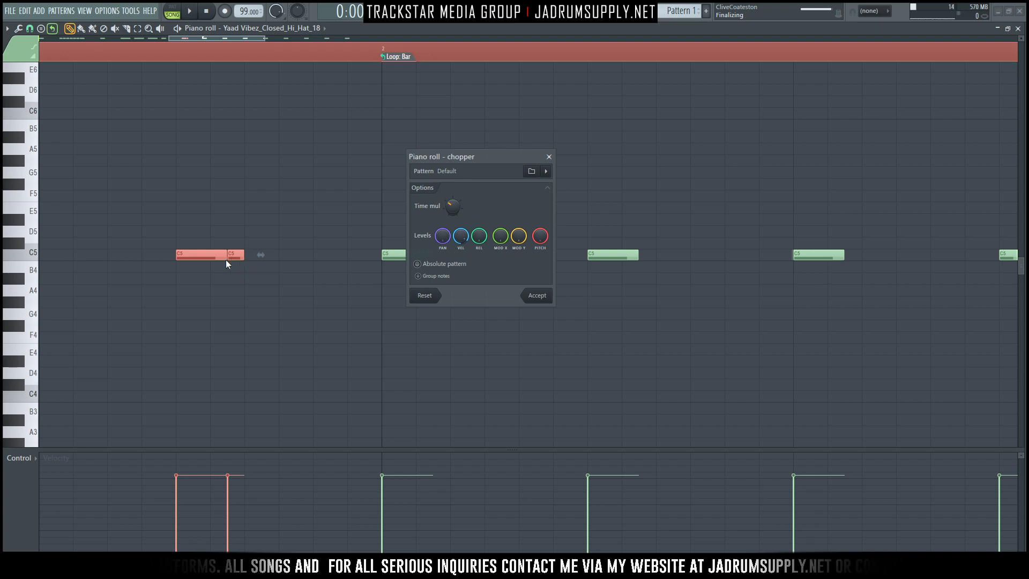
click(548, 157)
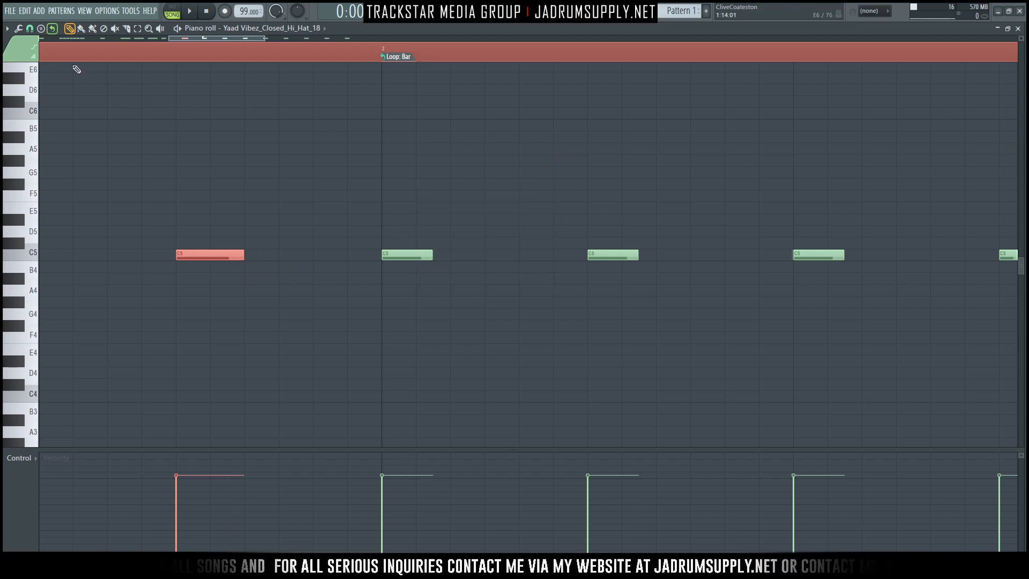
Set the snap to Line and chop the last hi-hat note of bar one into four equal notes by adjusting the time multiplier
click(29, 28)
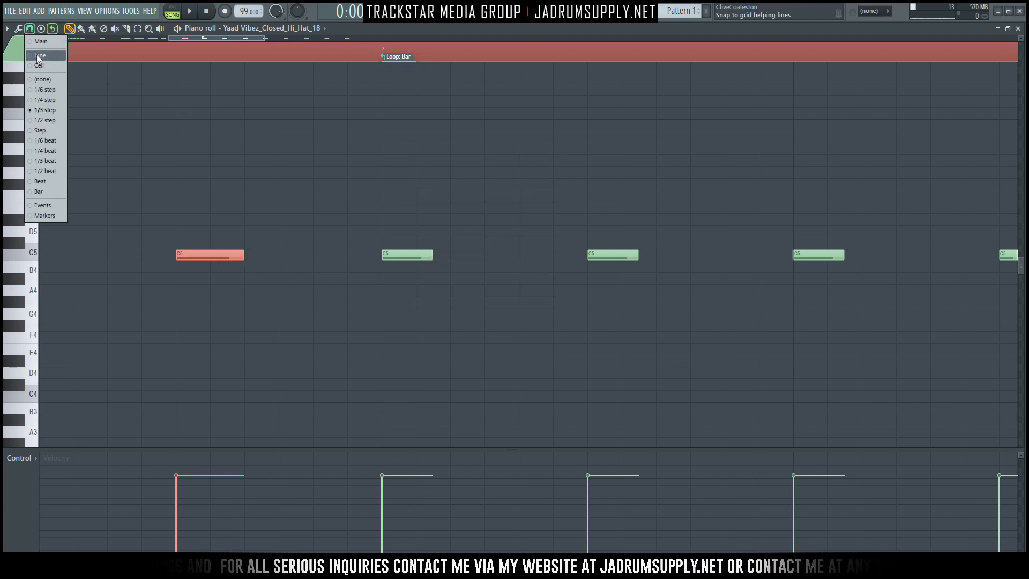
click(38, 57)
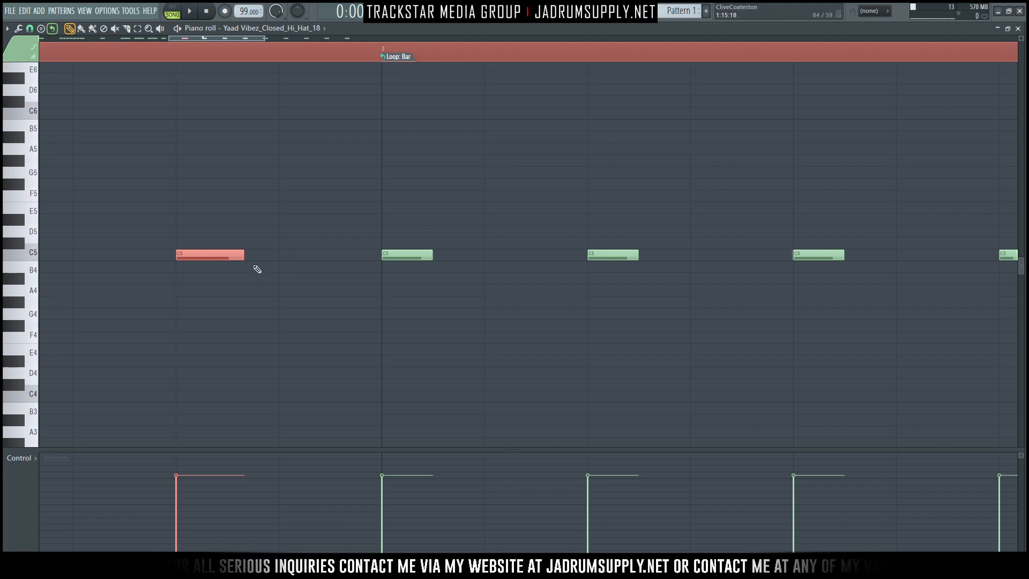
scroll(264, 57, down, 4)
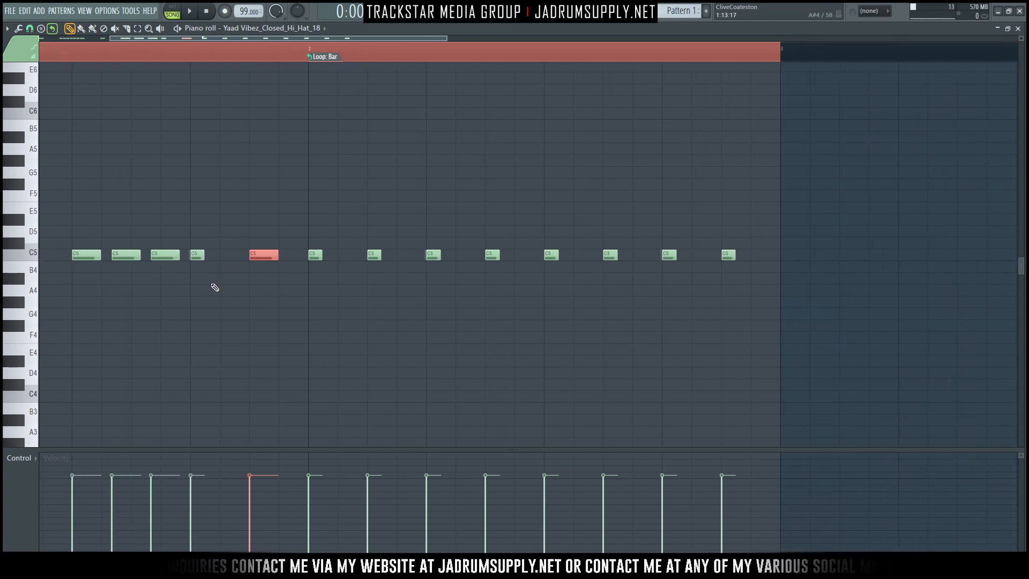
key(alt+u)
drag(453, 201, 454, 205)
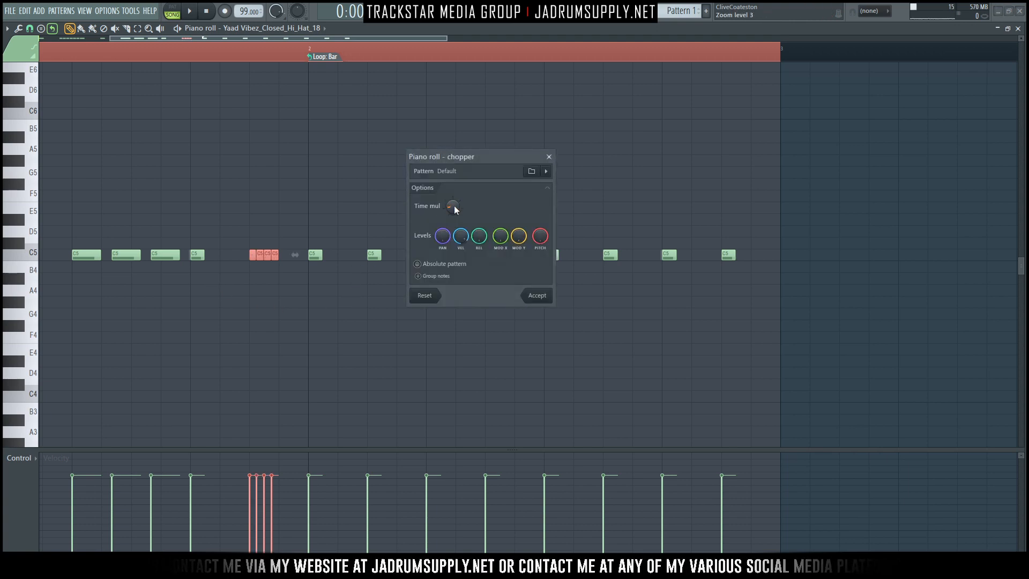
click(537, 295)
Audition the closed hi-hat pattern with the four-note chopped roll leading into bar two
scroll(230, 57, down, 4)
key(space)
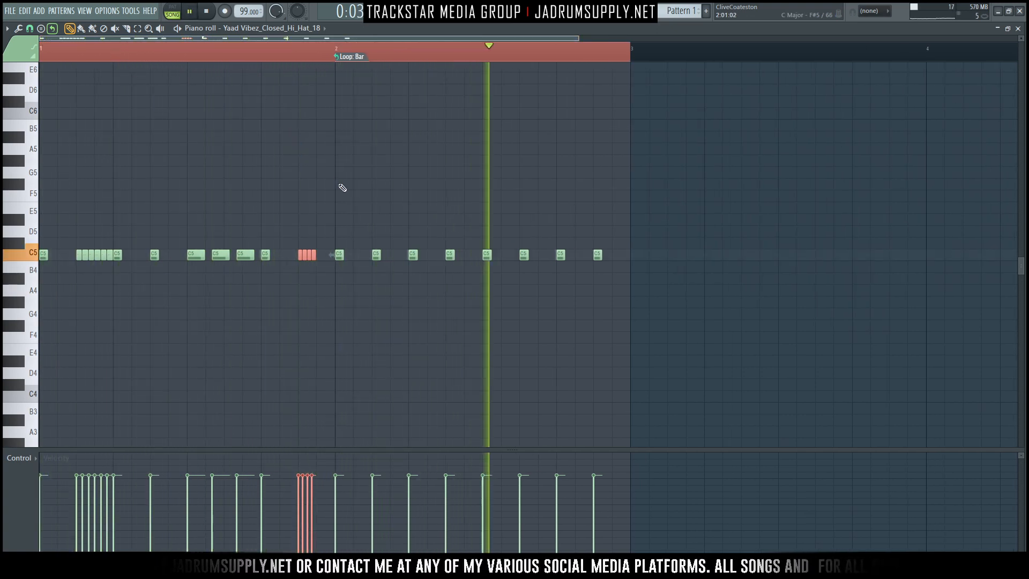
key(space)
scroll(352, 58, up, 4)
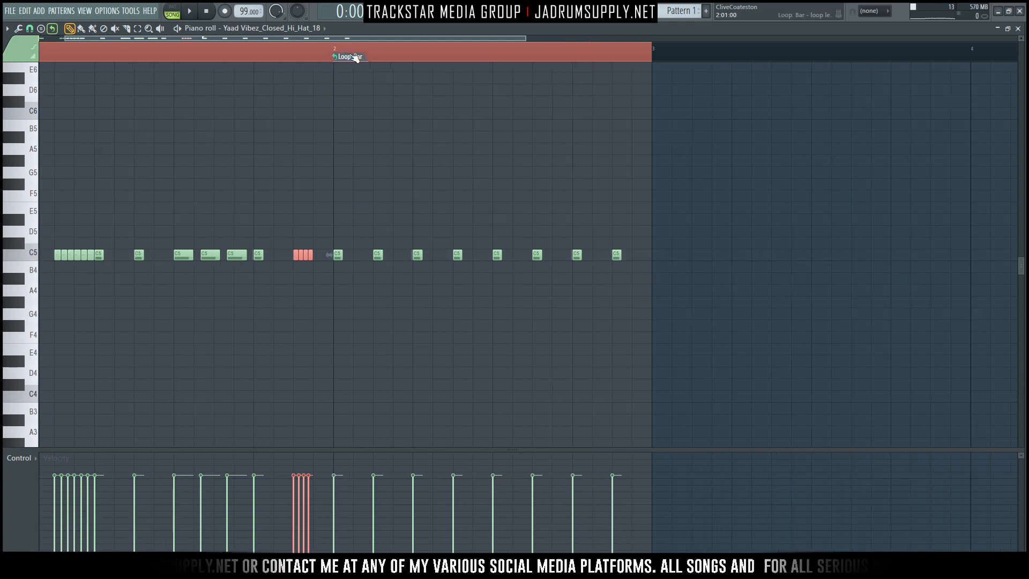
scroll(354, 61, up, 2)
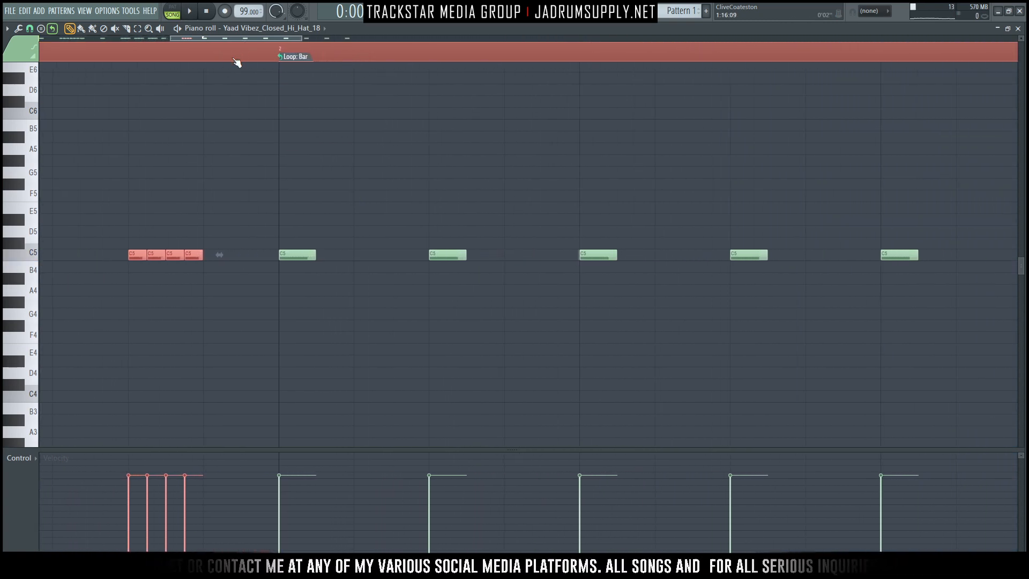
key(space)
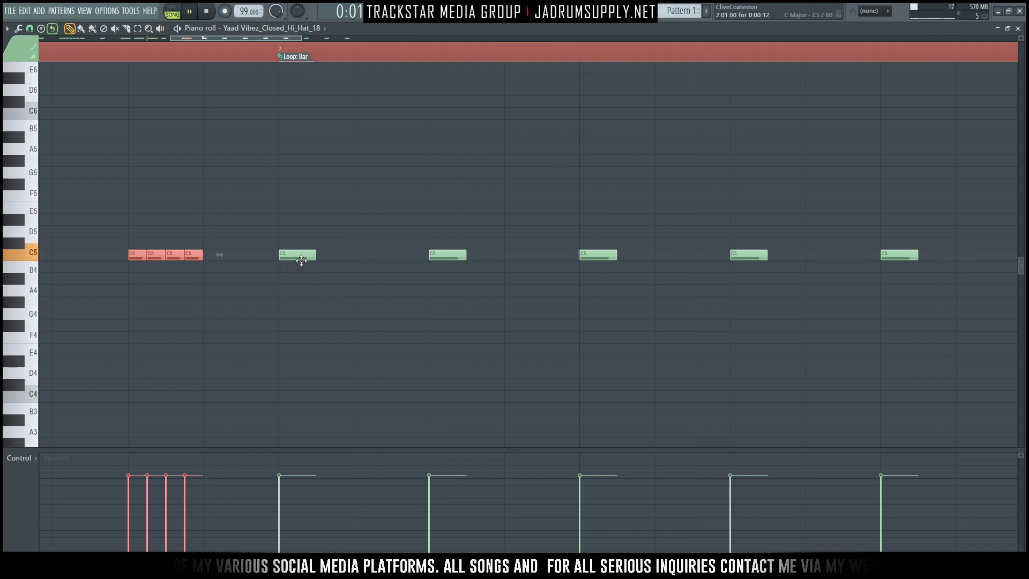
key(space)
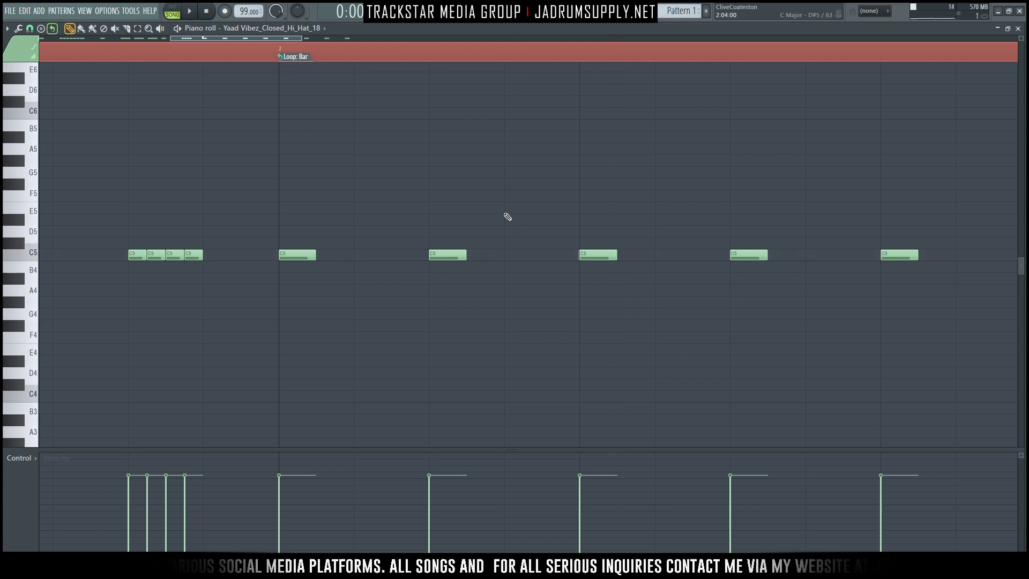
Add an extra hi-hat note directly after the second note of bar two and audition it
click(504, 255)
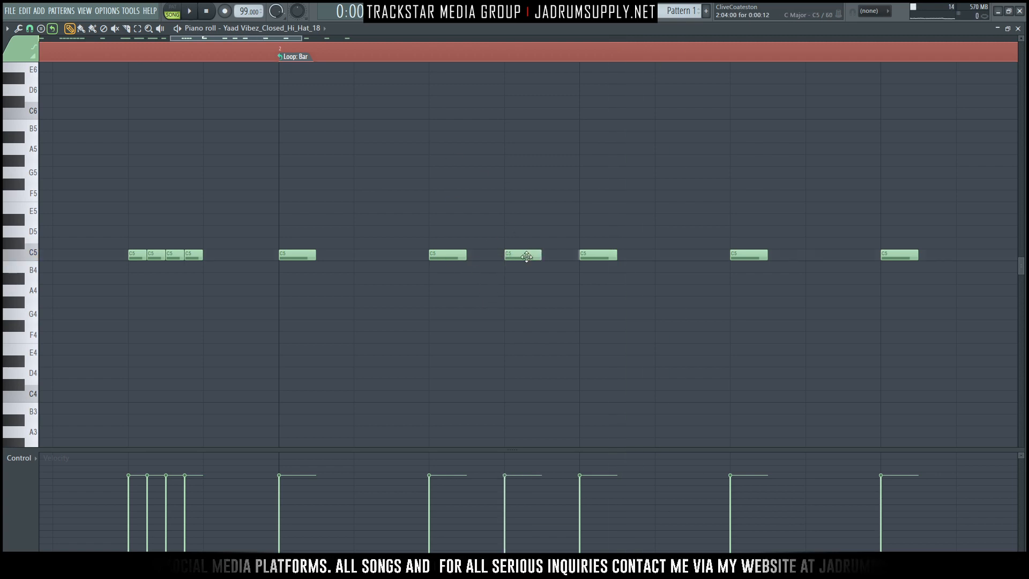
right_click(509, 255)
click(512, 255)
drag(520, 252, 482, 255)
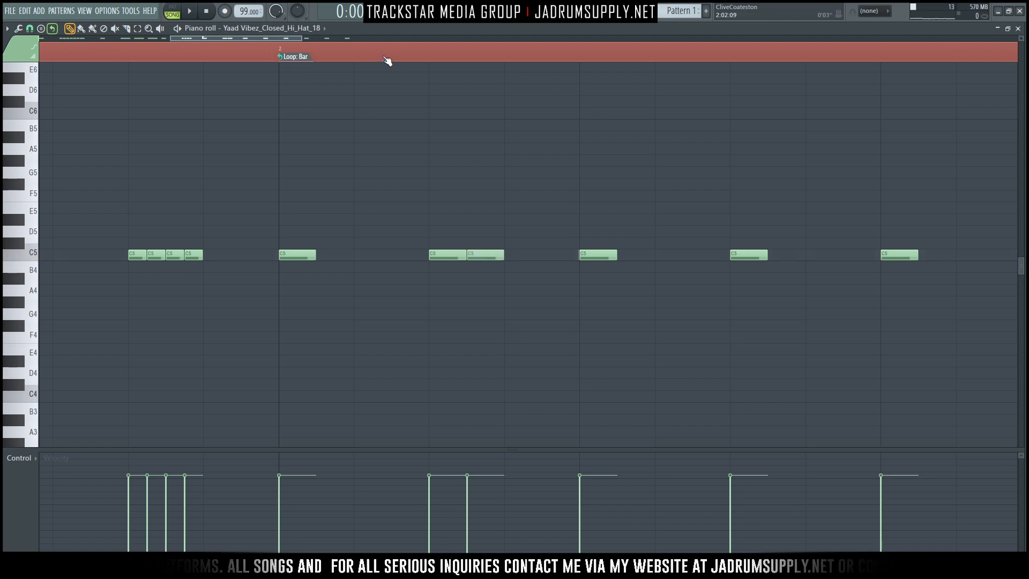
scroll(358, 58, down, 2)
drag(132, 52, 4, 56)
key(space)
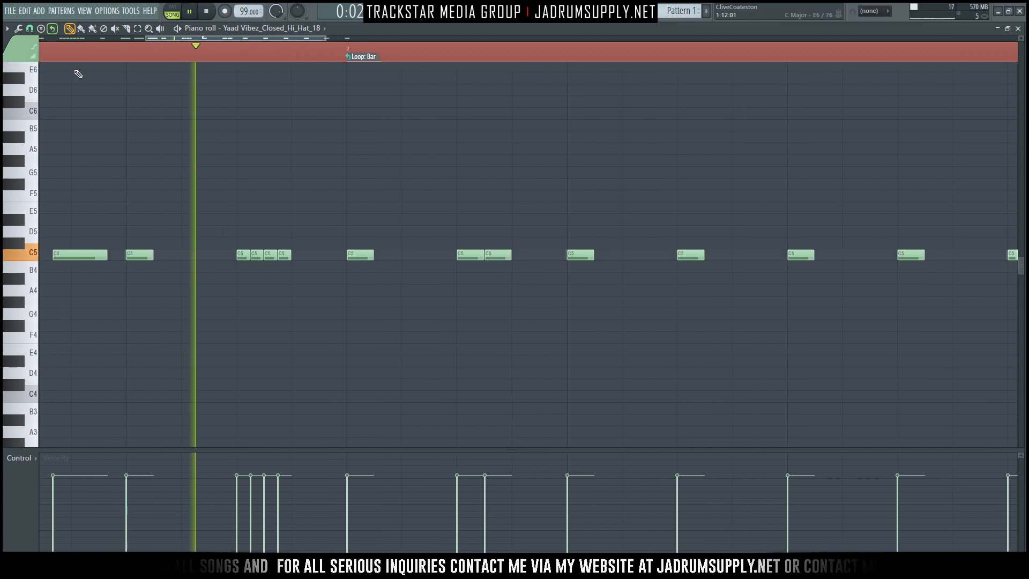
key(space)
Delete the extra hi-hat note and chop the second note of bar two into two equal notes
click(476, 257)
right_click(512, 256)
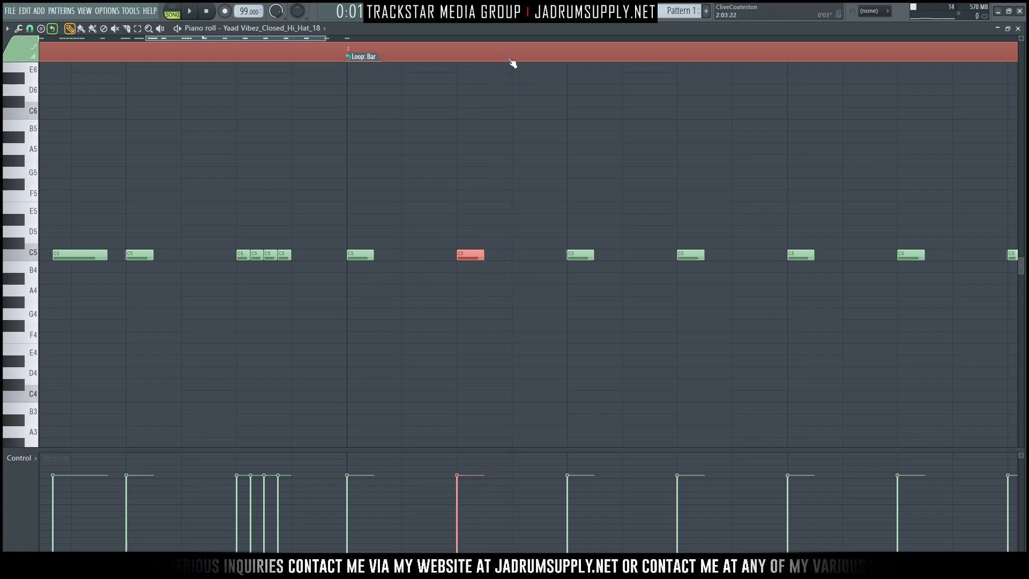
key(alt+u)
drag(505, 159, 762, 137)
click(794, 274)
key(space)
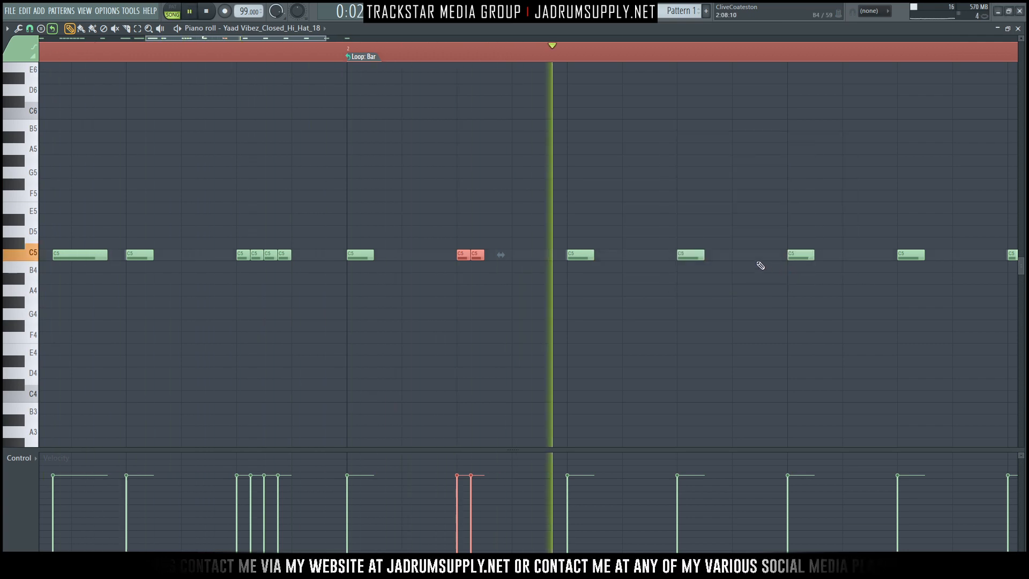
Add a hi-hat note at 2:04:00 after the two-note chop, comparing playback with and without it
click(514, 255)
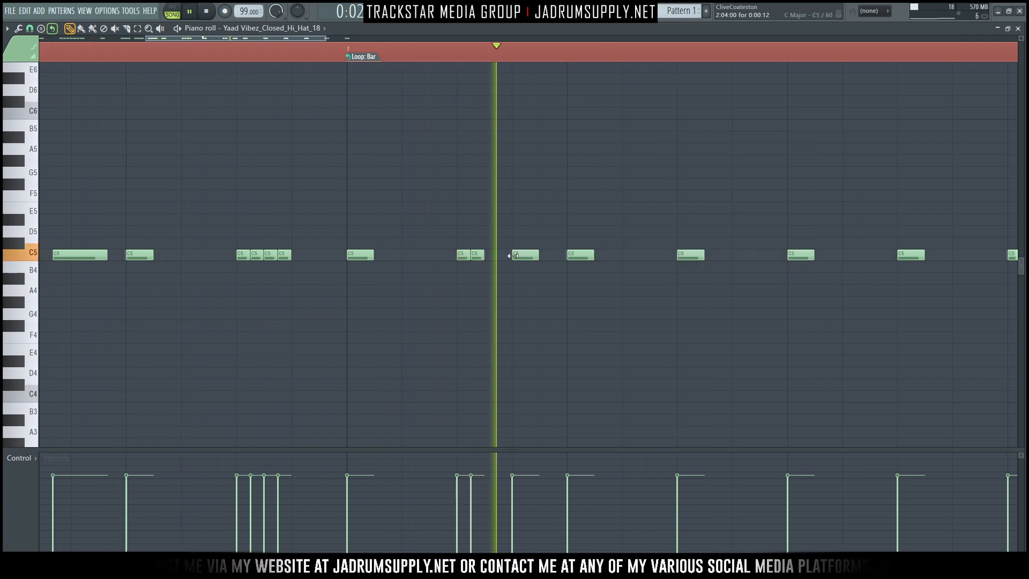
key(space)
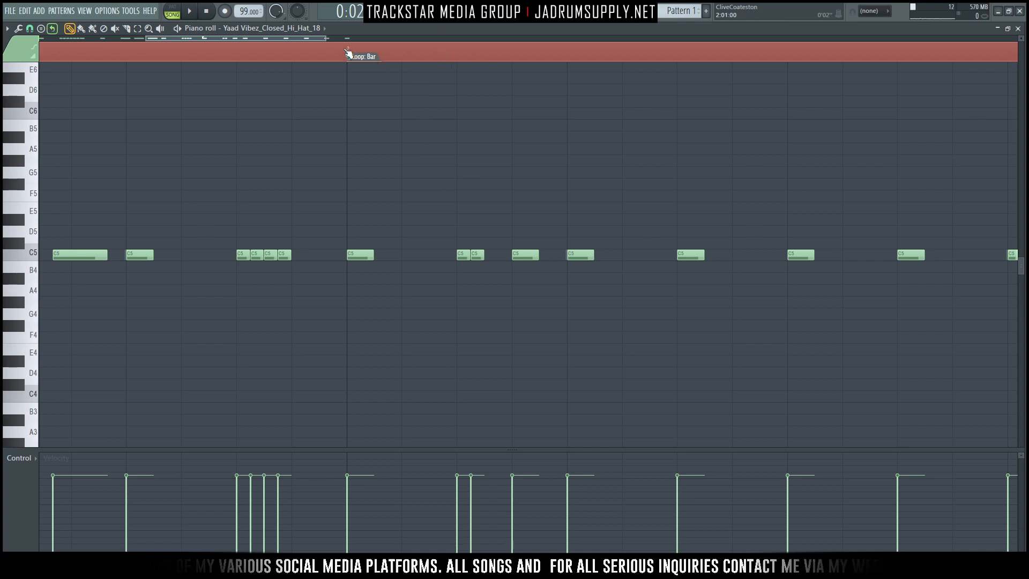
right_click(523, 253)
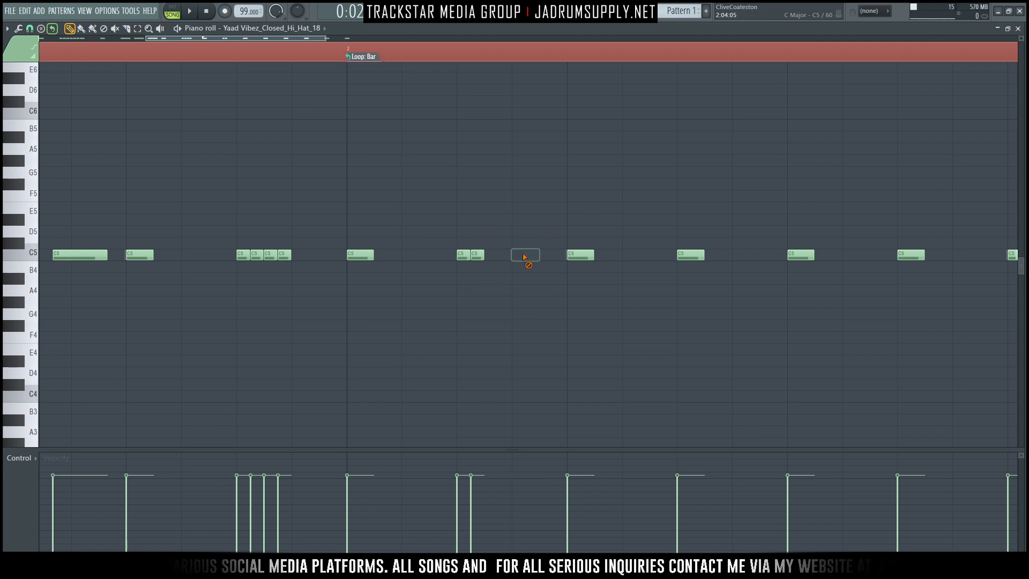
click(516, 255)
key(space)
right_click(531, 259)
key(space)
click(524, 266)
key(space)
key(space)
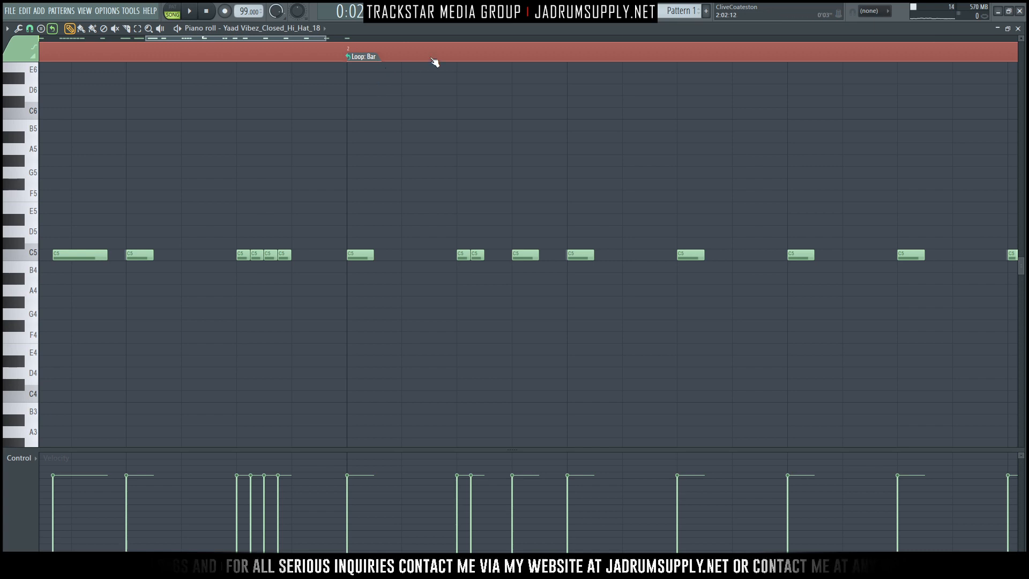
Audition the closed hi-hat pattern across the transition from bar one into bar two
scroll(432, 62, down, 3)
key(space)
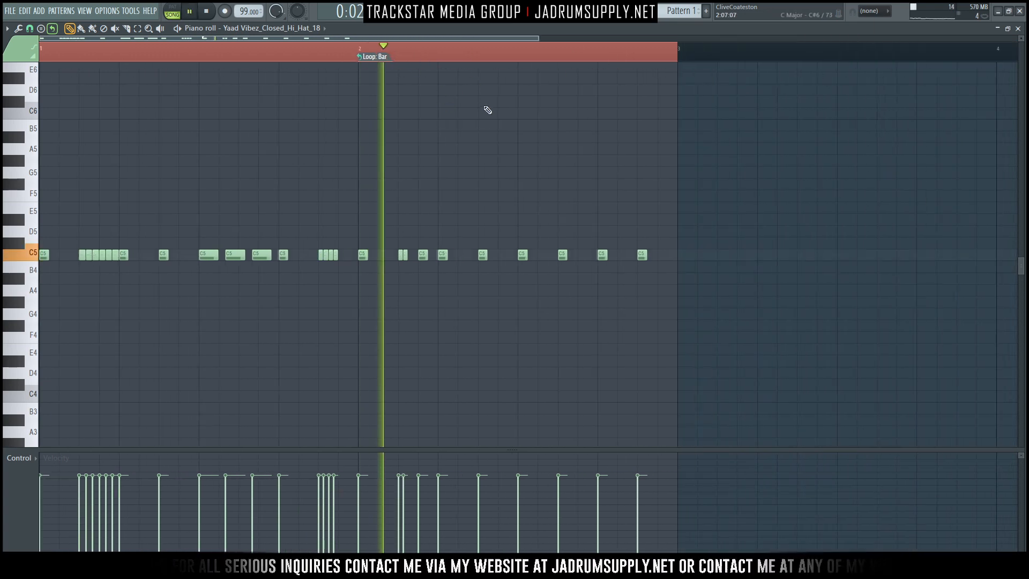
key(space)
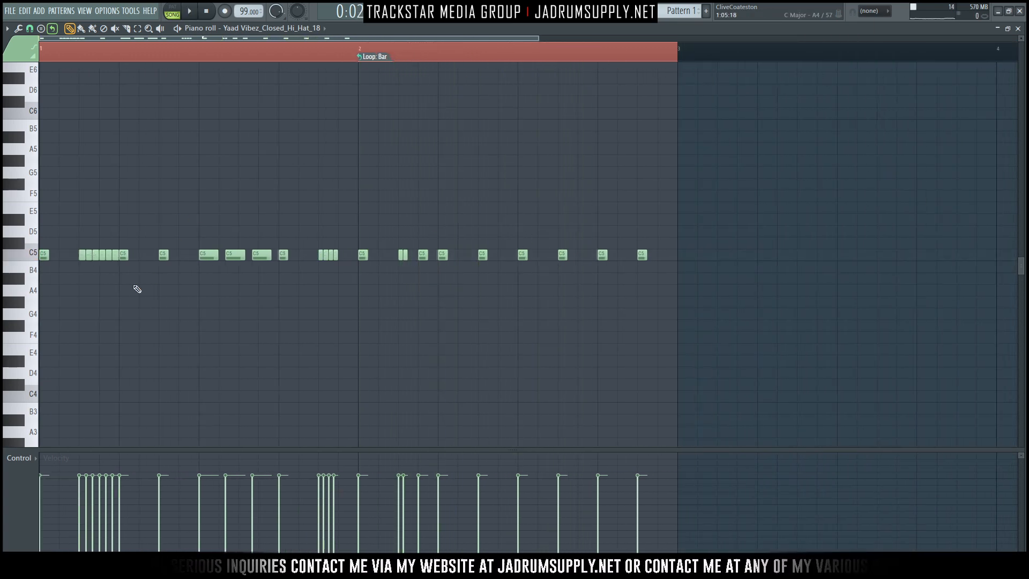
Copy bar one's three-note hi-hat triplet onto beats three and four of bar two, deleting the straight notes there
drag(193, 237, 270, 303)
drag(253, 256, 572, 243)
right_click(523, 261)
right_click(562, 262)
right_click(602, 260)
right_click(642, 260)
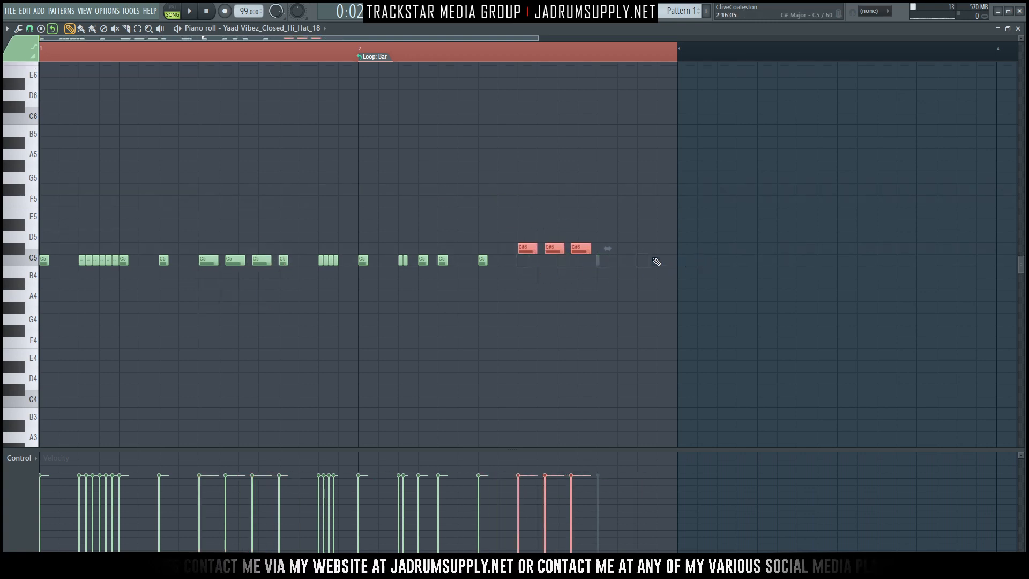
mouse_move(558, 250)
mouse_down()
mouse_move(560, 262)
mouse_move(652, 235)
mouse_move(630, 258)
mouse_up()
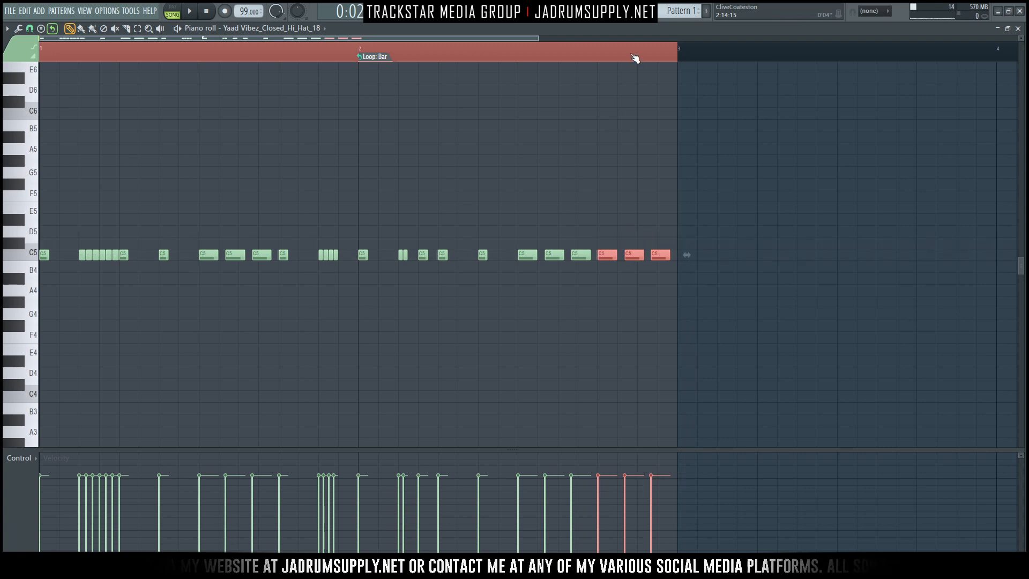
Shorten the beat-three triplet notes of bar two, duplicate them into the gaps as a six-note roll, and audition it
scroll(634, 55, up, 4)
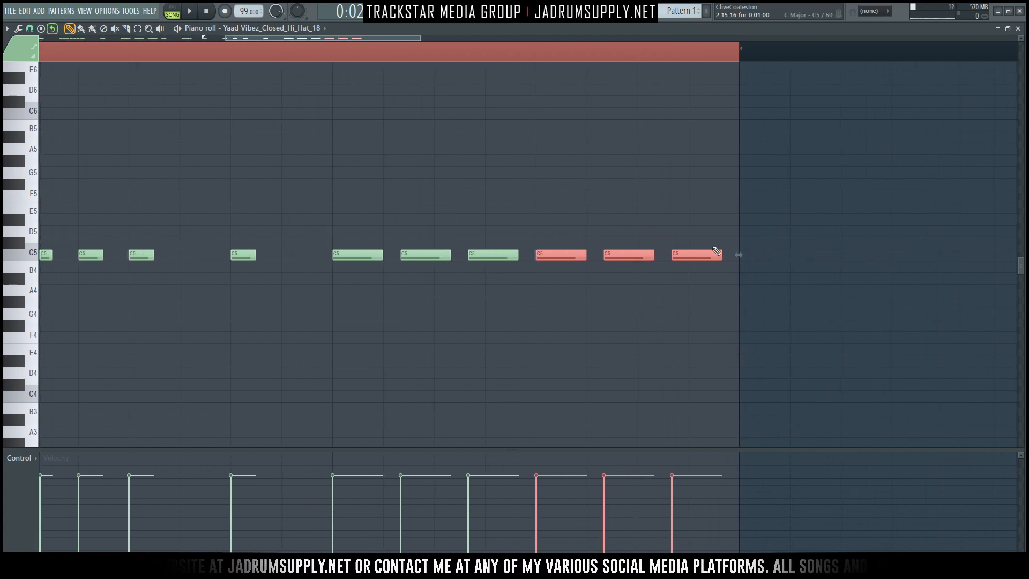
drag(315, 190, 499, 294)
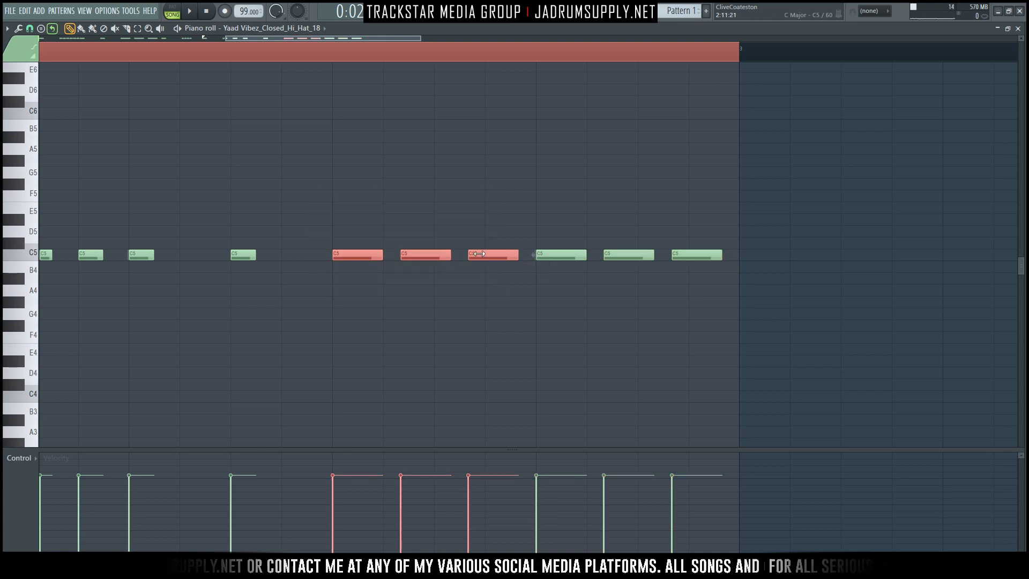
mouse_move(517, 256)
mouse_down()
mouse_move(446, 255)
mouse_move(521, 253)
mouse_up()
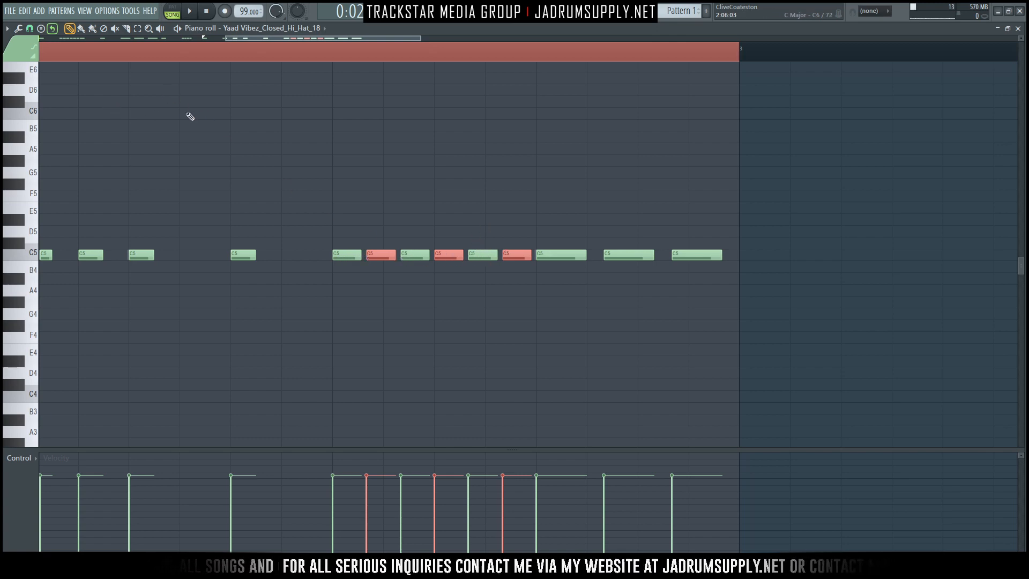
key(space)
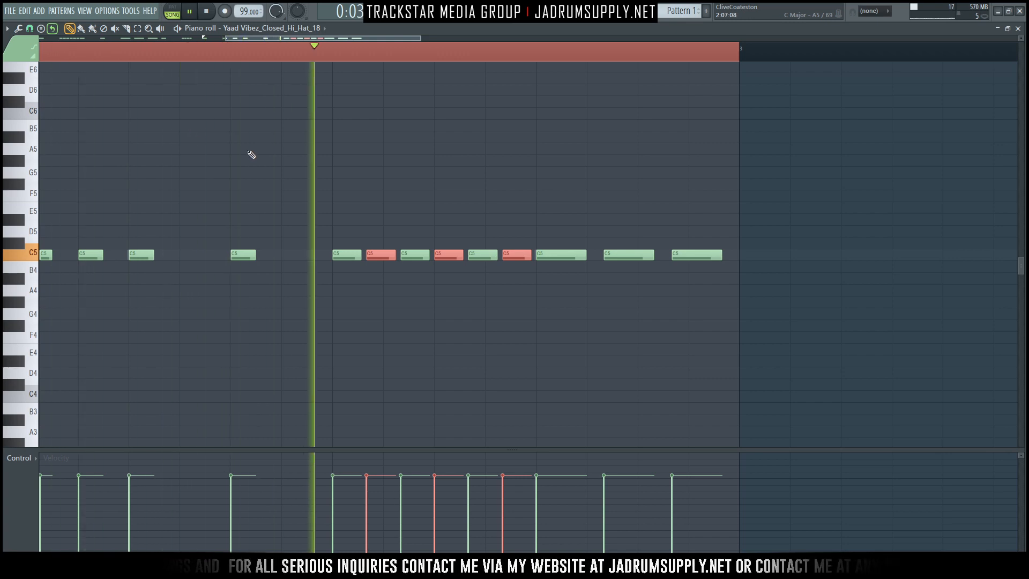
key(space)
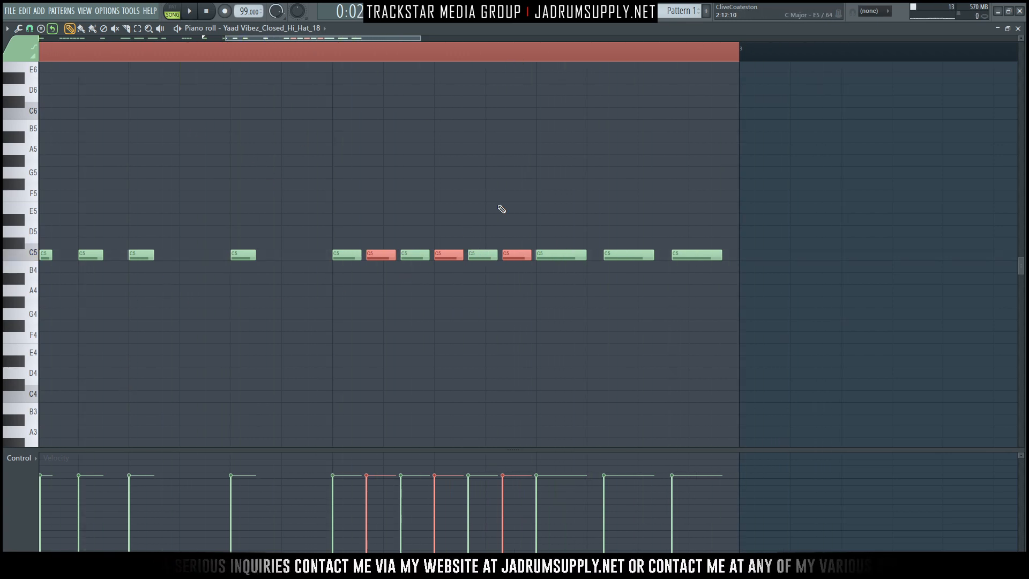
click(336, 60)
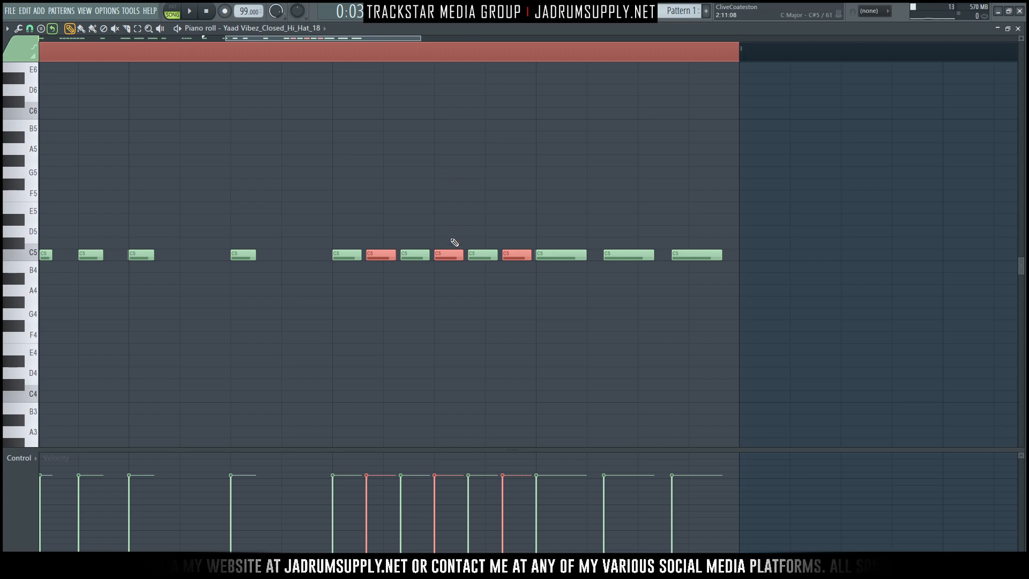
Set a finer snap and shorten the six-note roll's notes to 0:00:06, also shortening the beat-four triplet notes
drag(344, 202, 545, 319)
drag(356, 225, 492, 315)
click(31, 30)
click(59, 105)
drag(323, 191, 701, 257)
click(617, 275)
drag(556, 236, 850, 310)
drag(717, 255, 701, 255)
click(447, 192)
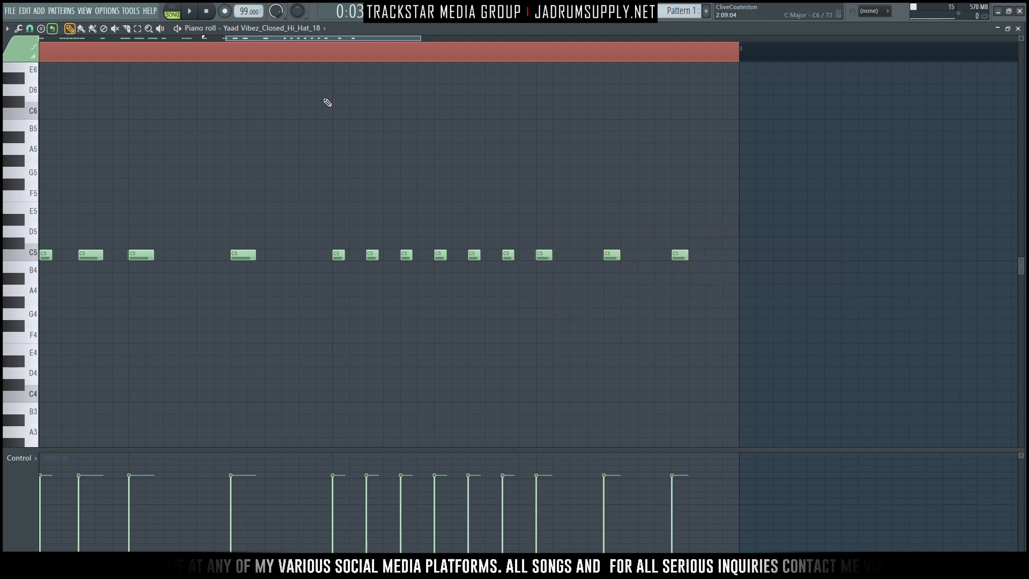
Change the snap setting, try nudging the sixth note of the beat-three roll slightly later, and undo the move
scroll(687, 67, up, 2)
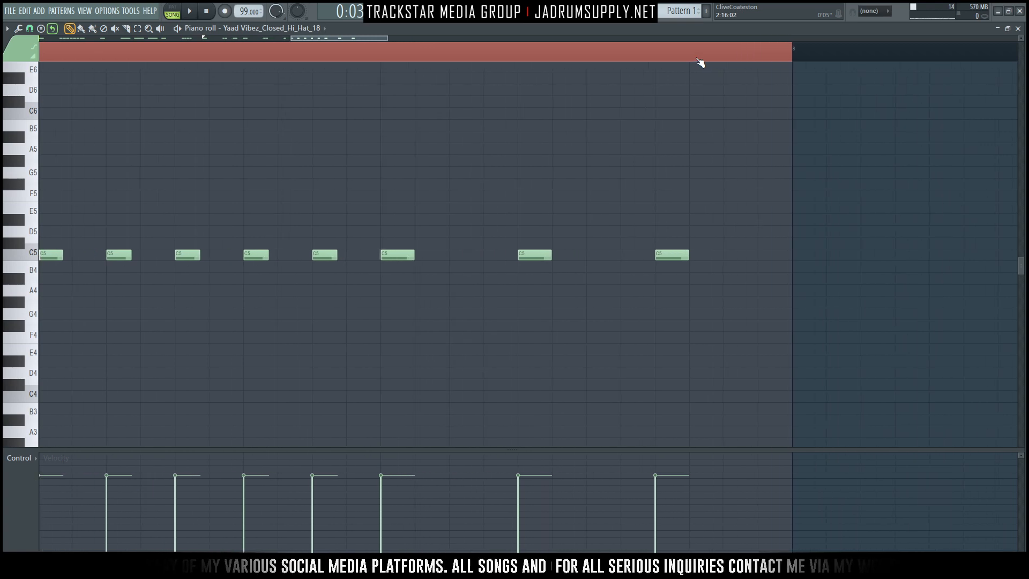
drag(361, 41, 339, 40)
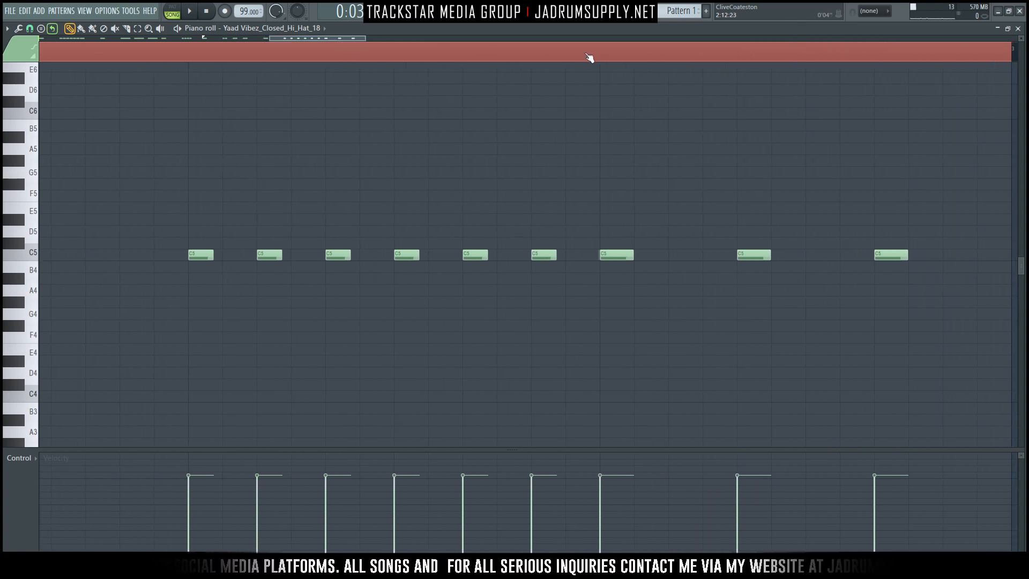
scroll(522, 108, up, 2)
scroll(533, 64, up, 5)
scroll(570, 173, down, 15)
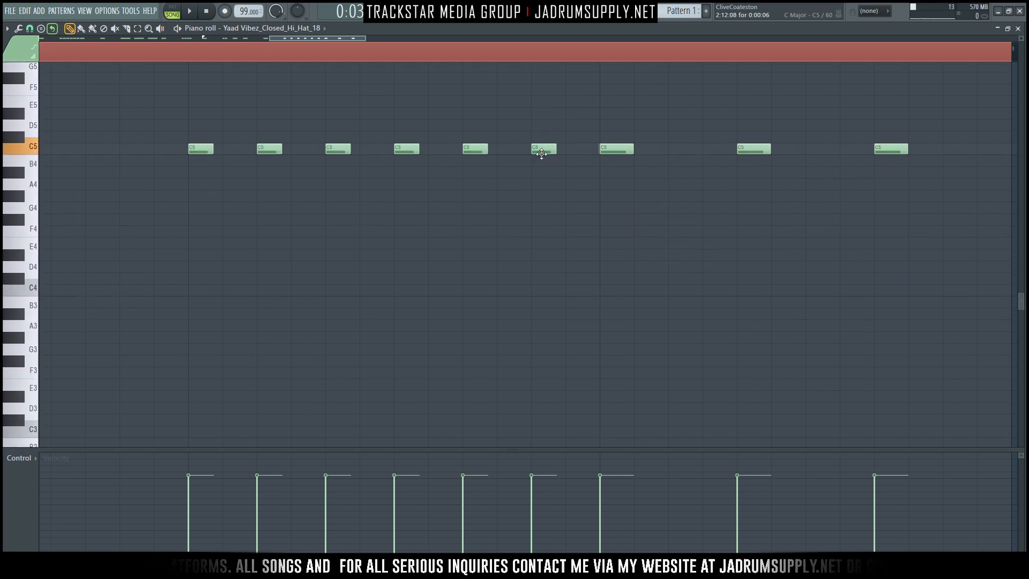
click(29, 28)
click(56, 75)
mouse_move(534, 148)
mouse_down()
mouse_move(551, 149)
mouse_move(540, 150)
mouse_up()
key(ctrl+z)
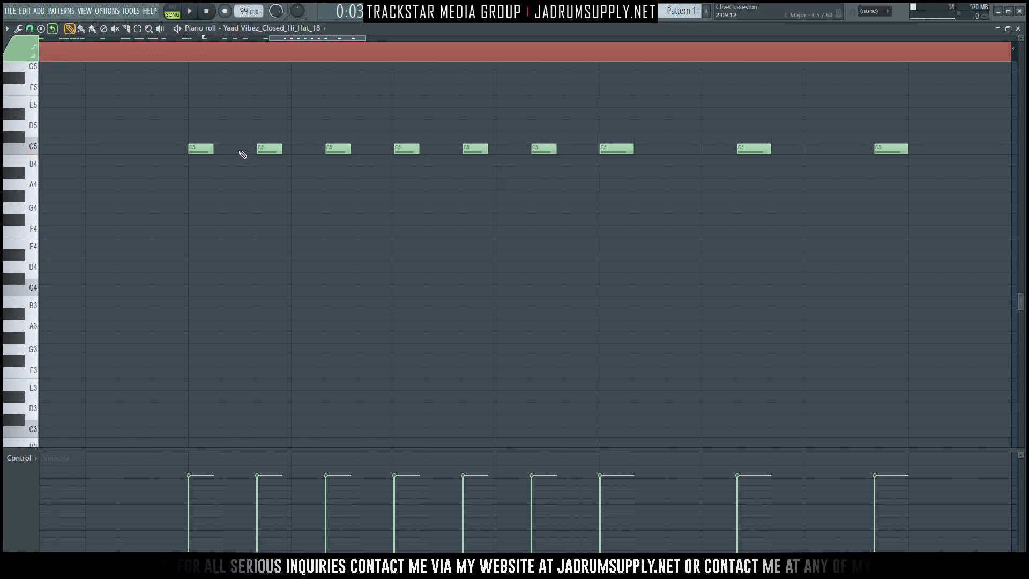
Delete the sixth note of the beat-three roll, move the fifth to 2:12:00, and audition the pattern
key(space)
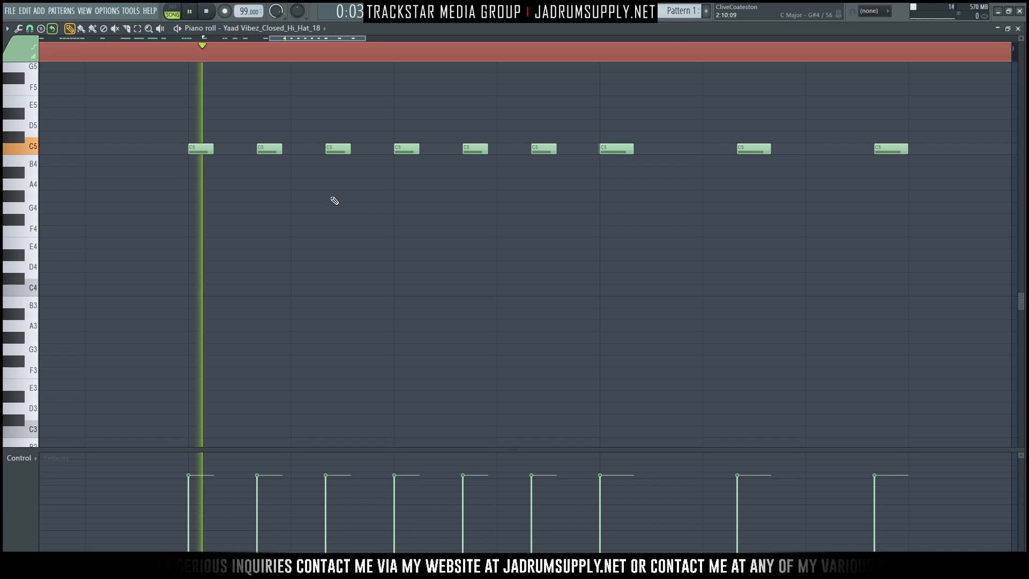
right_click(549, 150)
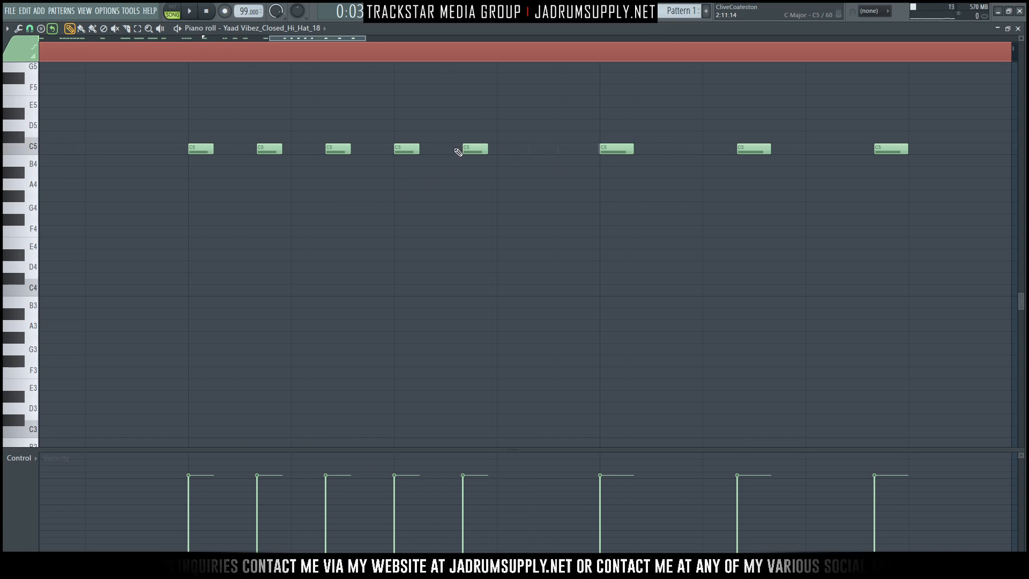
drag(475, 149, 509, 149)
key(space)
key(space)
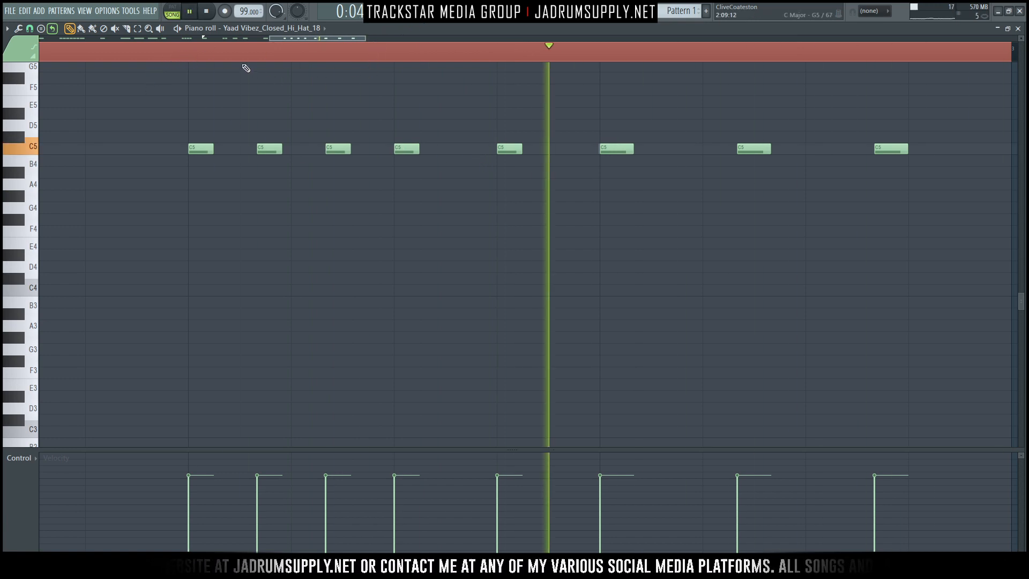
key(space)
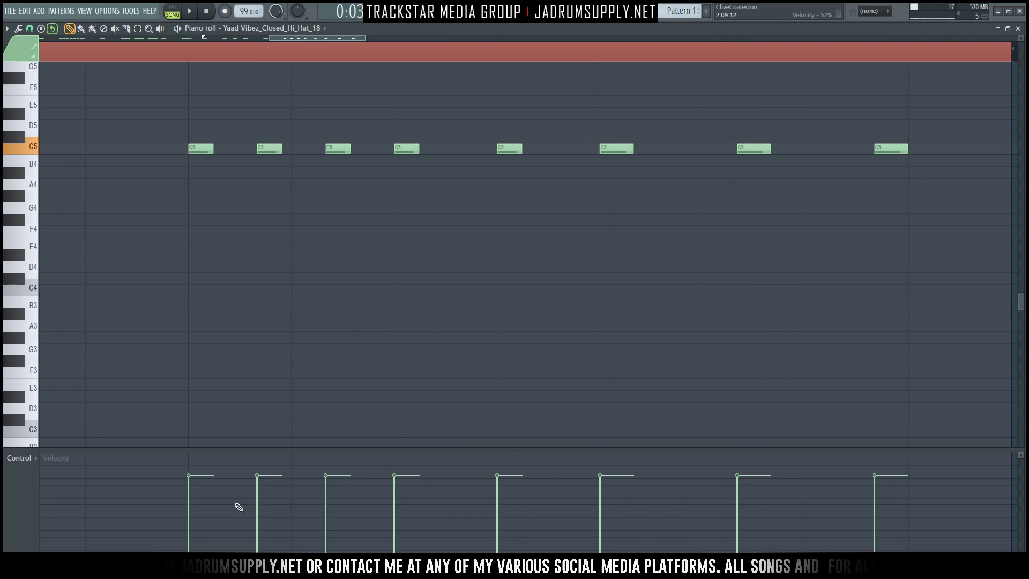
Try sloping the velocities of the first notes of the beat-three roll downward and undo the change
drag(188, 477, 394, 488)
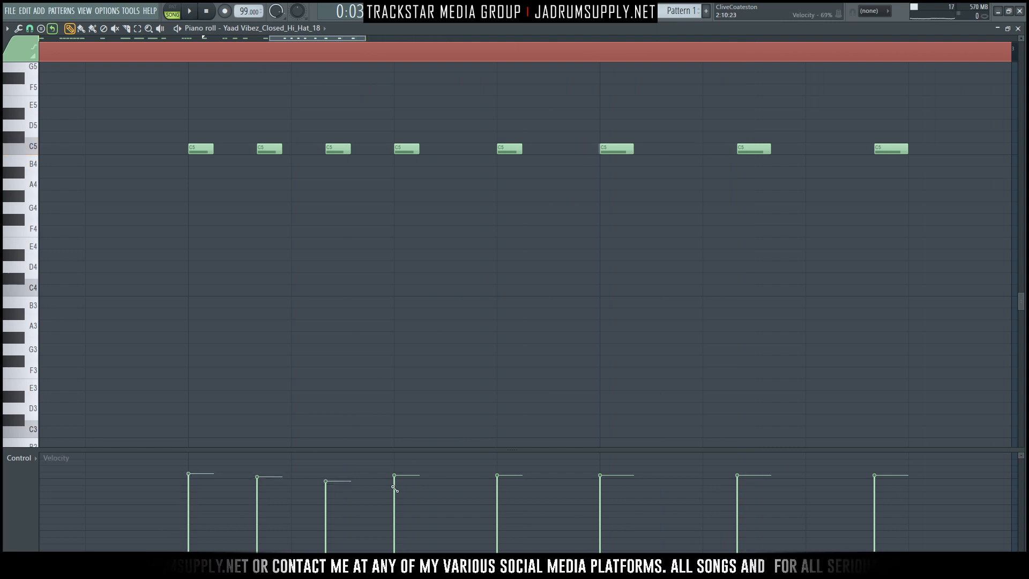
key(ctrl+z)
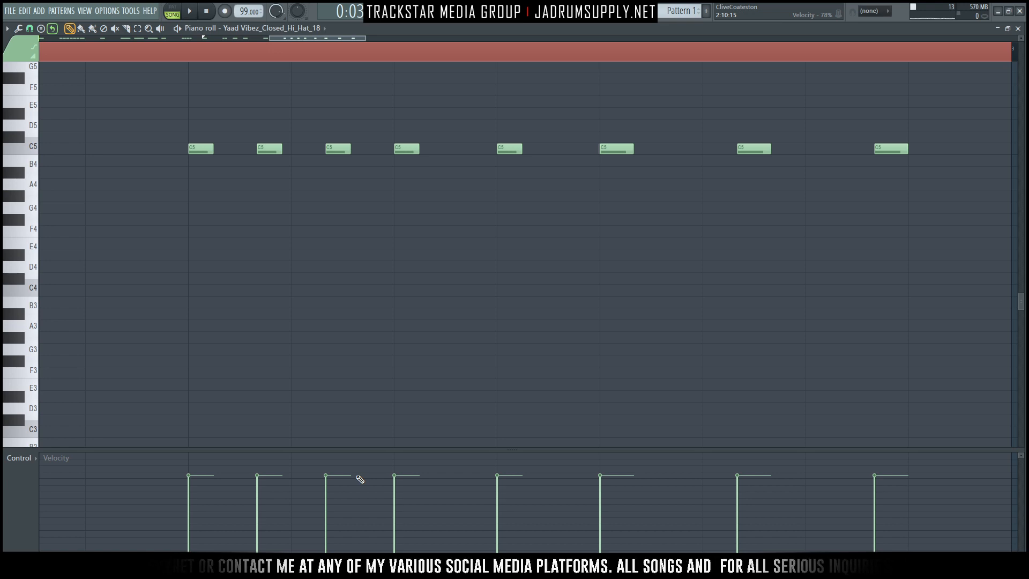
Audition the two-bar hi-hat pattern from its start and clear the timeline selection
scroll(397, 45, down, 3)
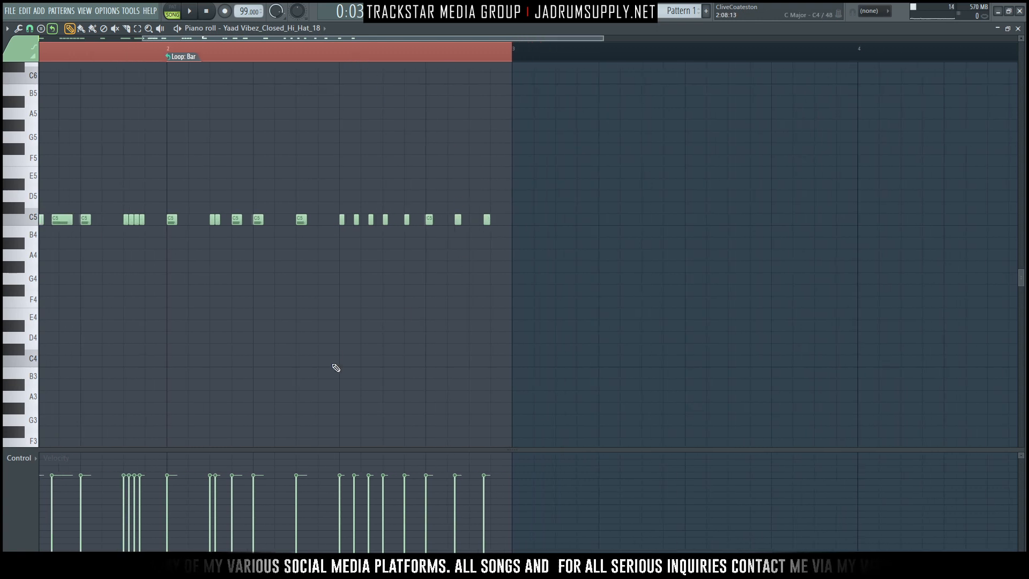
scroll(252, 56, down, 2)
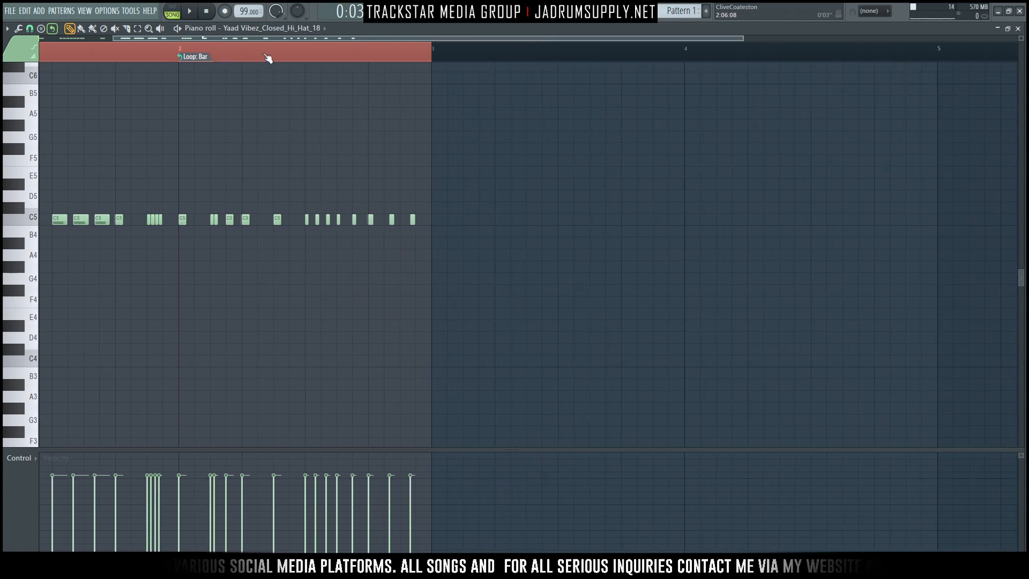
drag(312, 36, 240, 37)
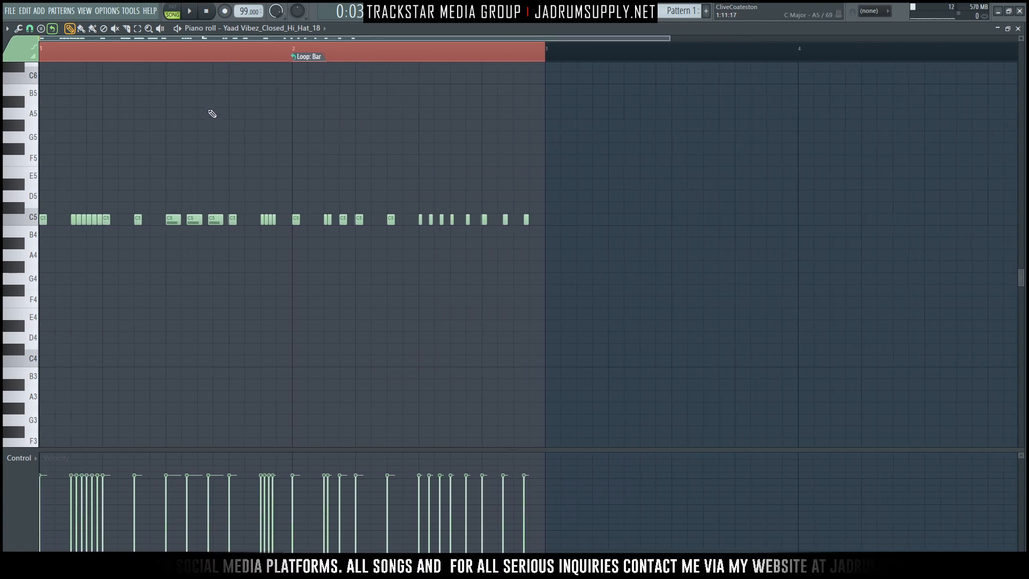
scroll(193, 108, up, 2)
key(space)
click(188, 12)
click(192, 11)
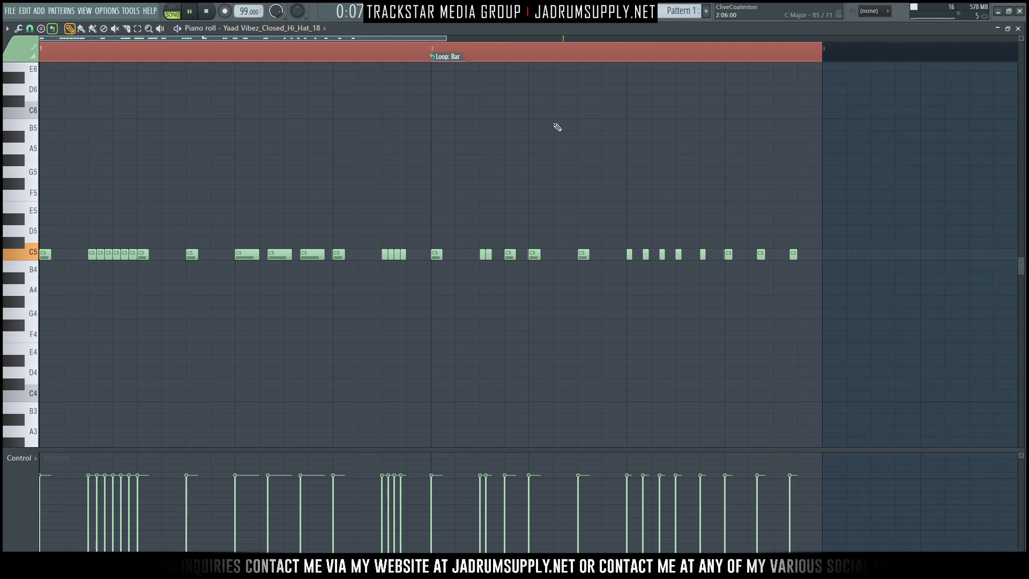
key(ctrl+d)
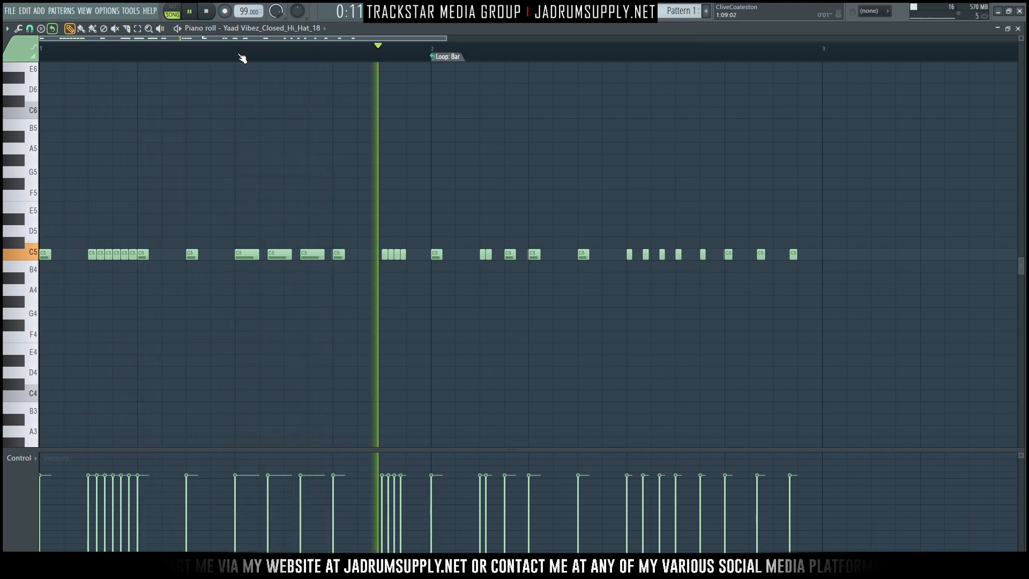
key(space)
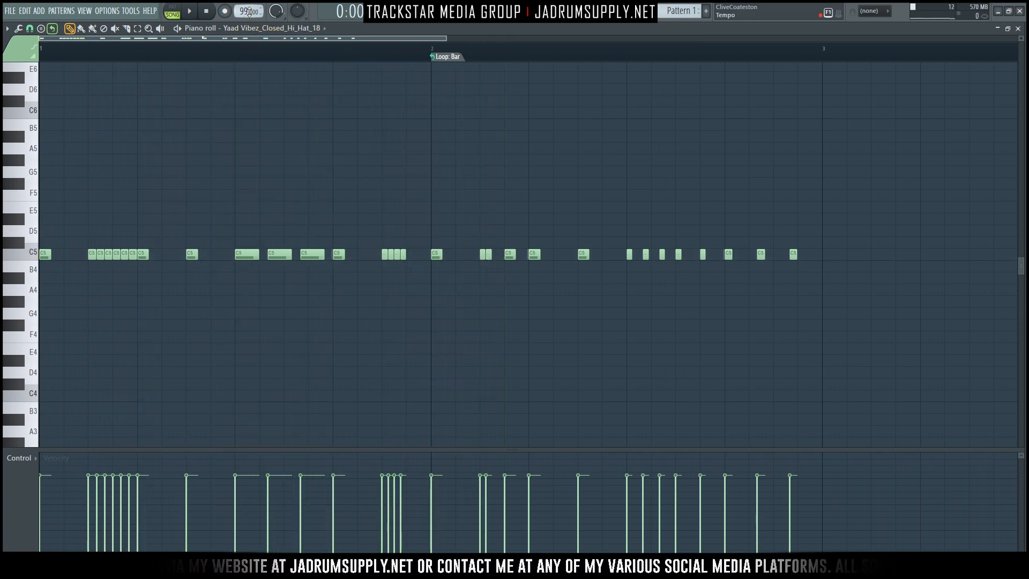
Switch to the playlist, set the project tempo to 100 BPM, and start playback of the arrangement
key(F6)
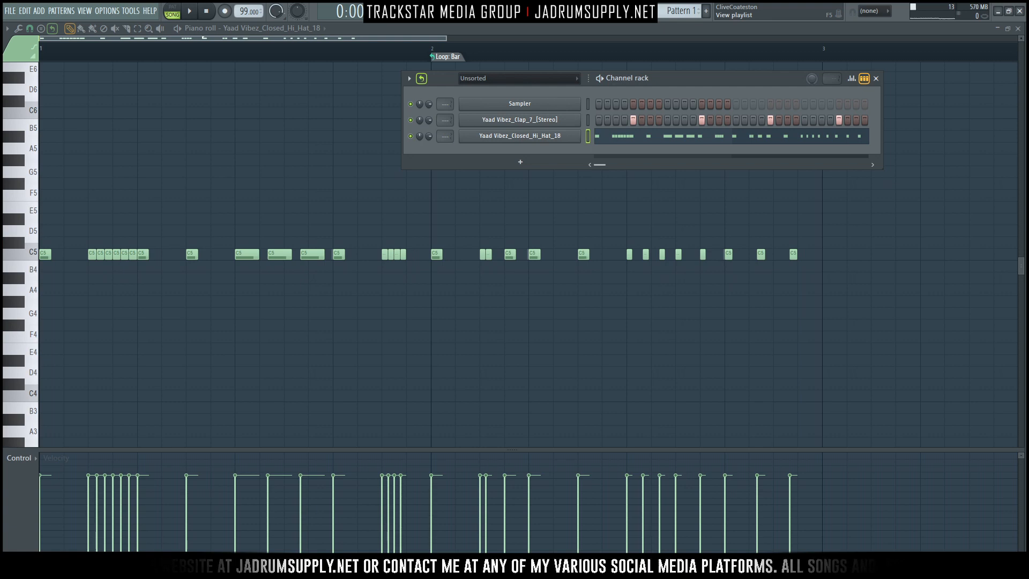
key(F5)
right_click(238, 12)
mouse_move(301, 38)
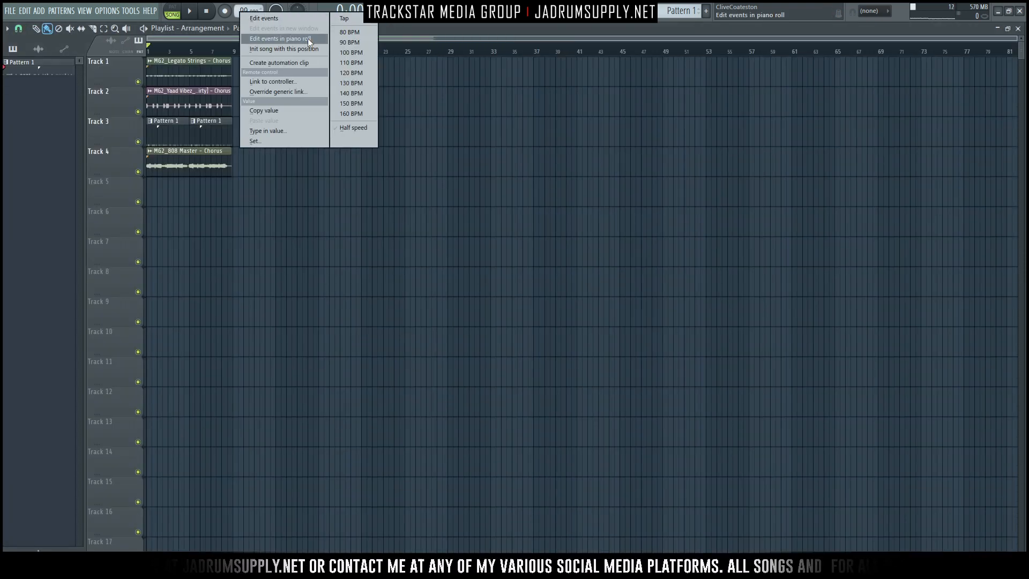
click(352, 52)
key(space)
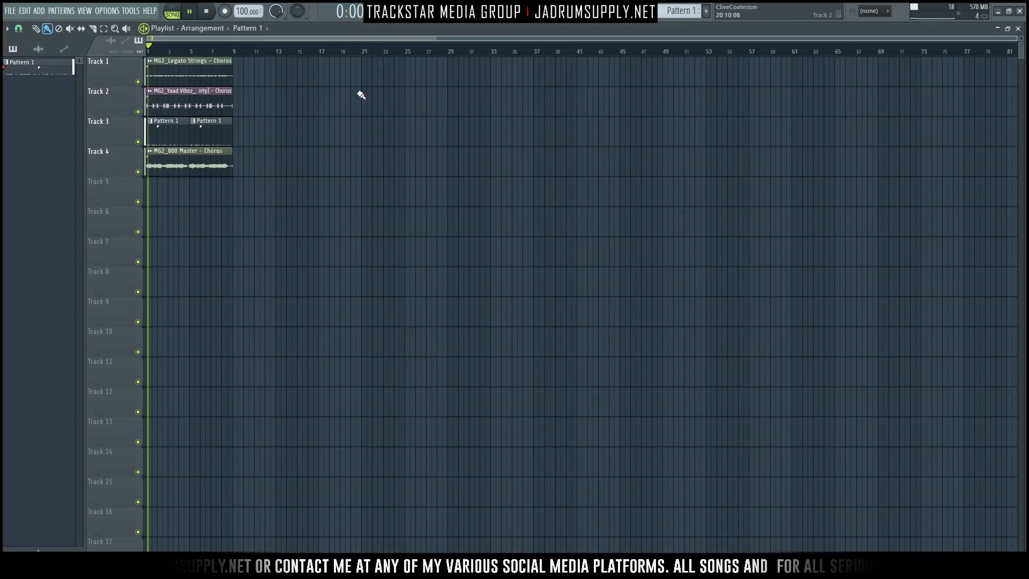
Reopen the closed hi-hat's piano roll, clear its timeline selection, and audition the pattern from bar one
double_click(192, 135)
double_click(316, 254)
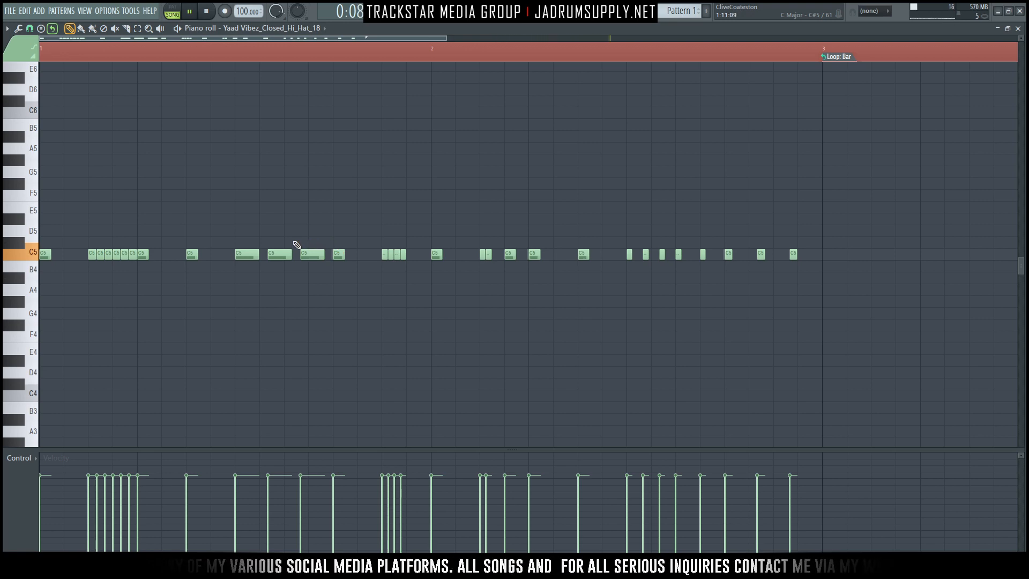
key(space)
drag(425, 39, 623, 63)
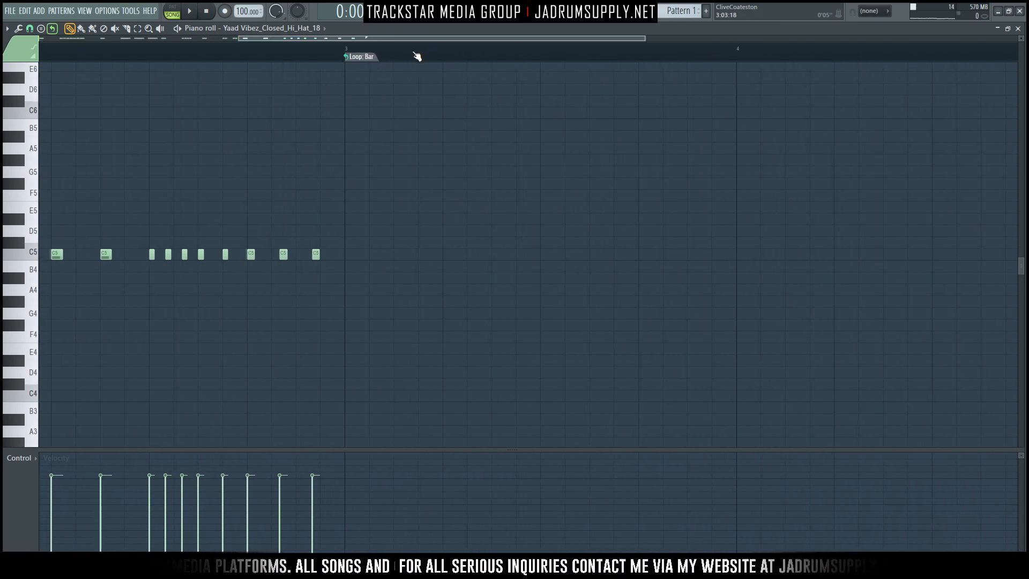
scroll(418, 54, down, 4)
key(space)
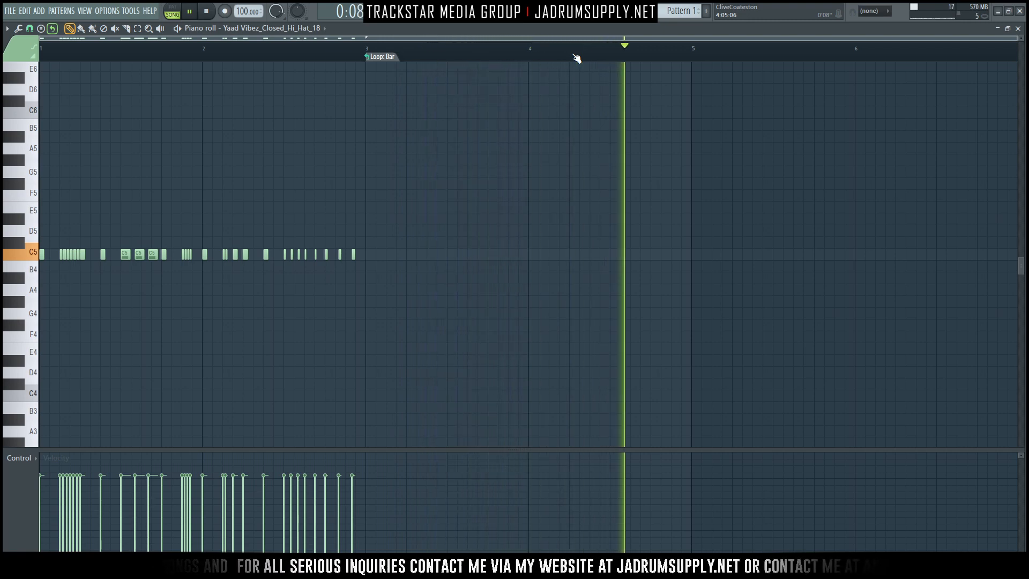
key(space)
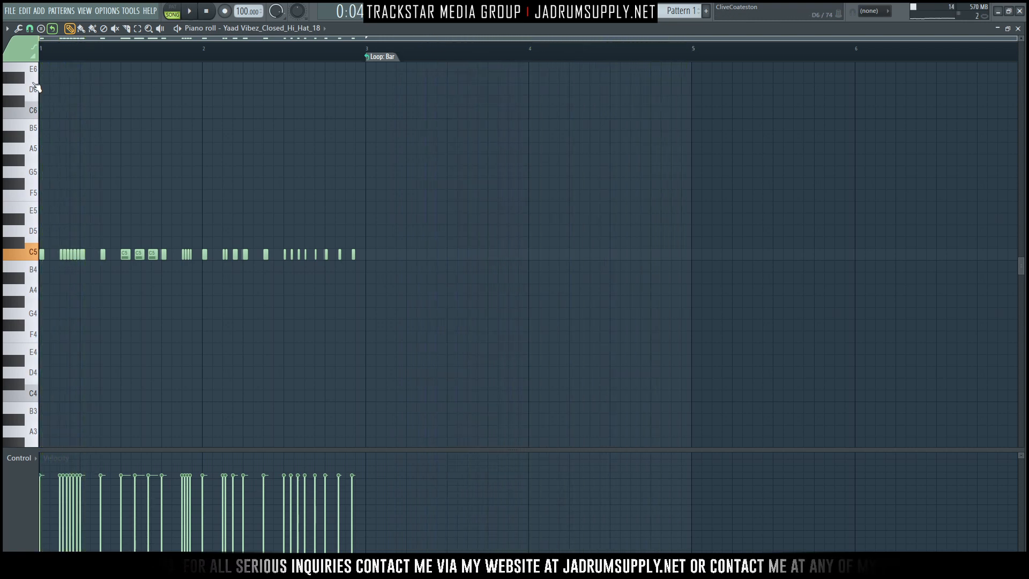
scroll(114, 51, up, 5)
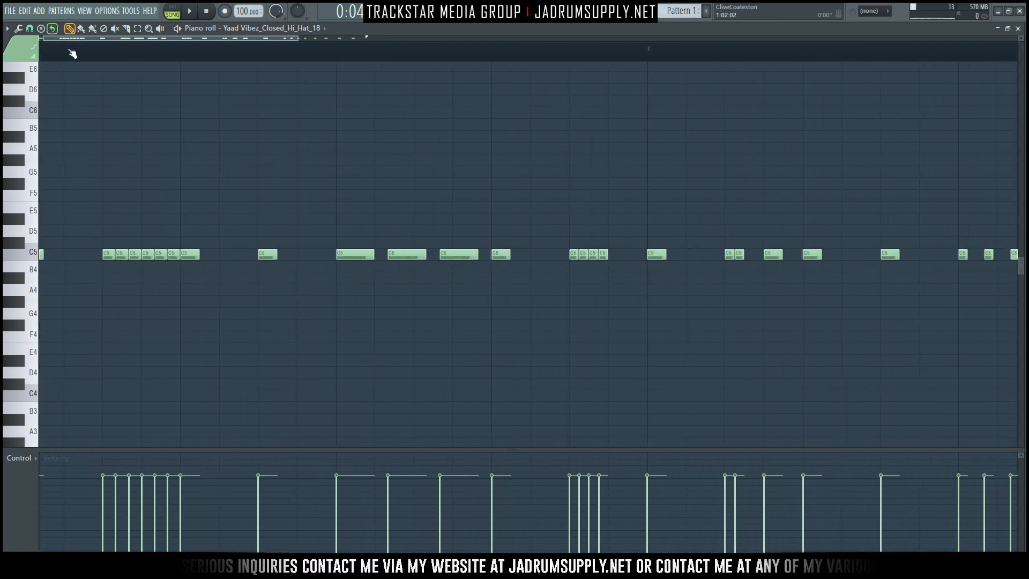
drag(96, 39, 81, 40)
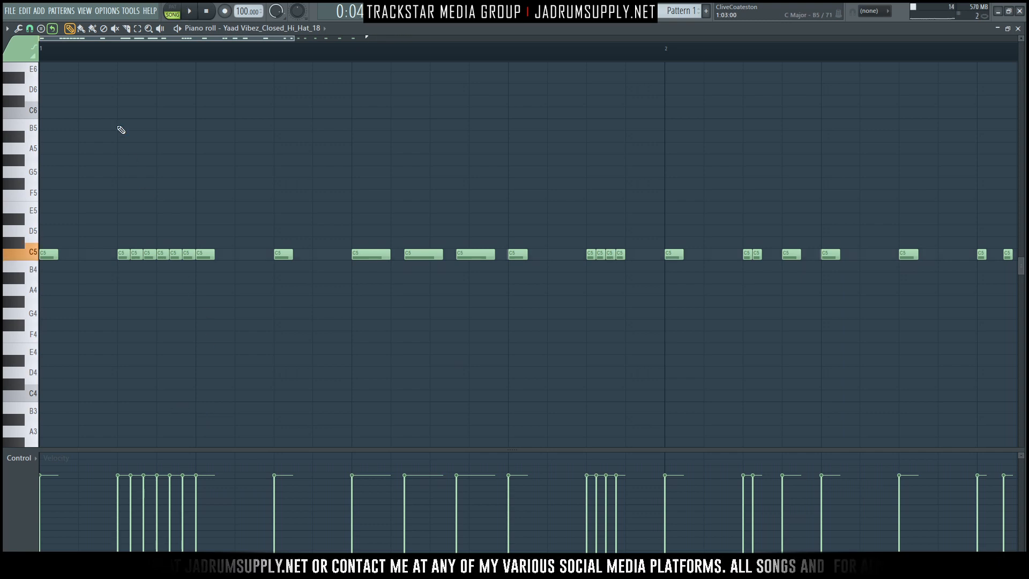
key(space)
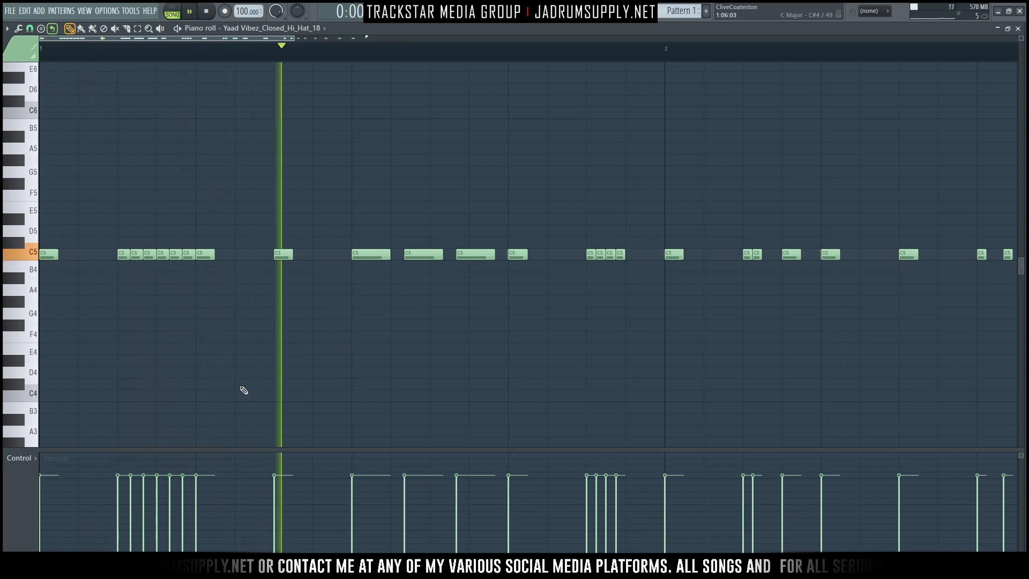
Slope the panning of bar one's six-note hi-hat roll from nearly full right on the first note to full left on the sixth
drag(81, 202, 190, 273)
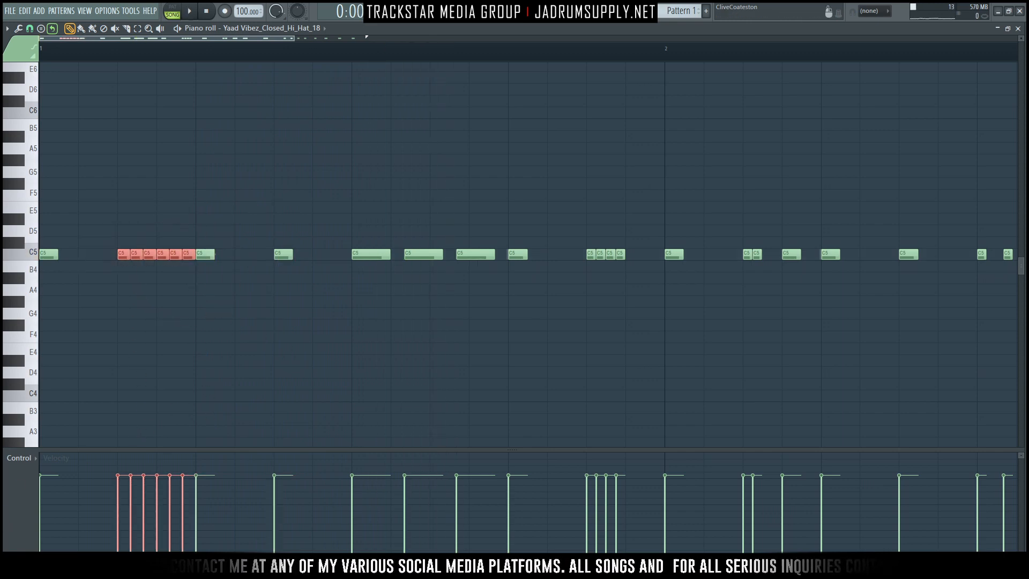
click(24, 461)
click(43, 474)
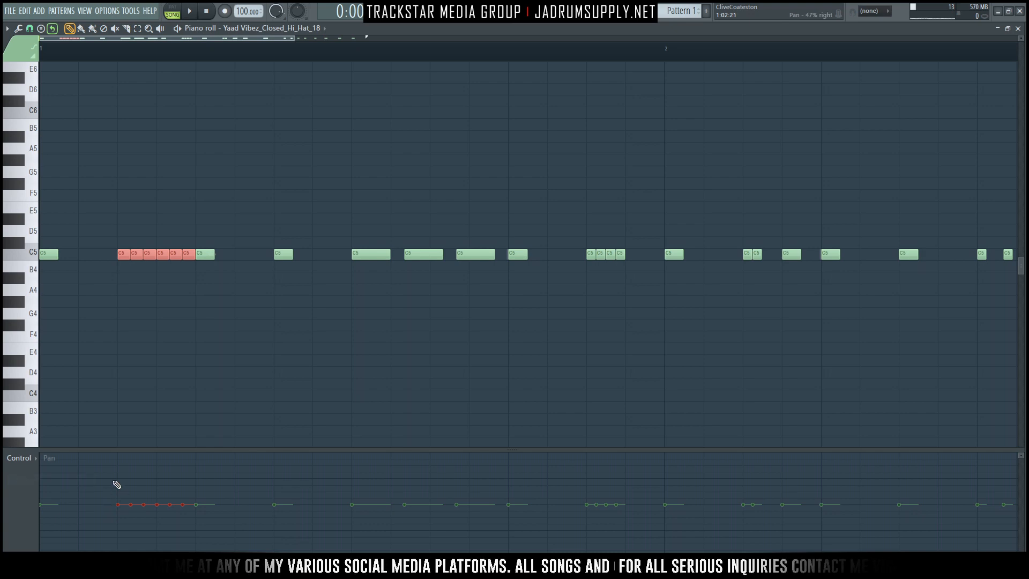
mouse_move(121, 465)
mouse_down()
mouse_move(119, 455)
mouse_move(179, 503)
mouse_move(184, 530)
mouse_up()
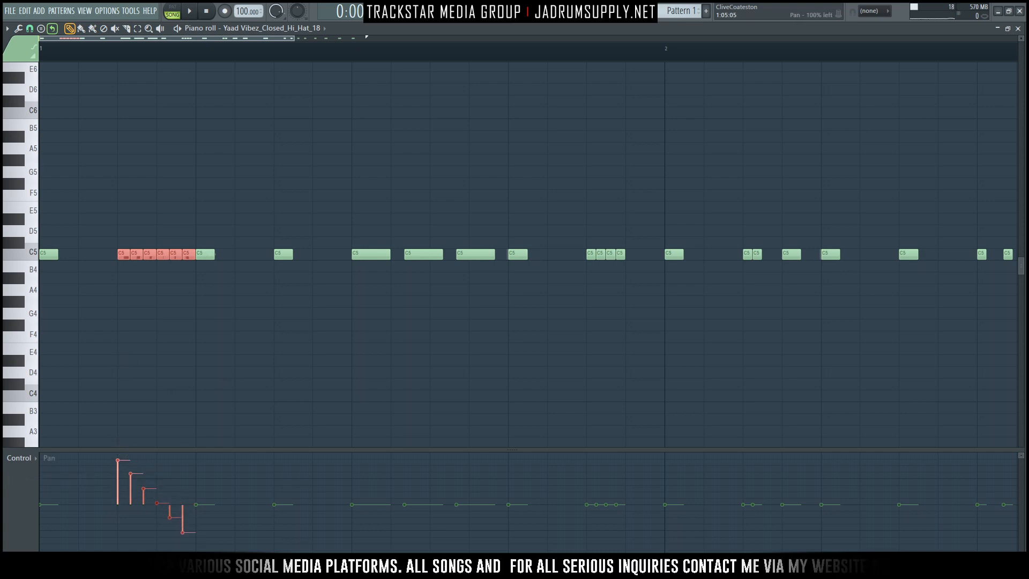
drag(105, 213, 192, 297)
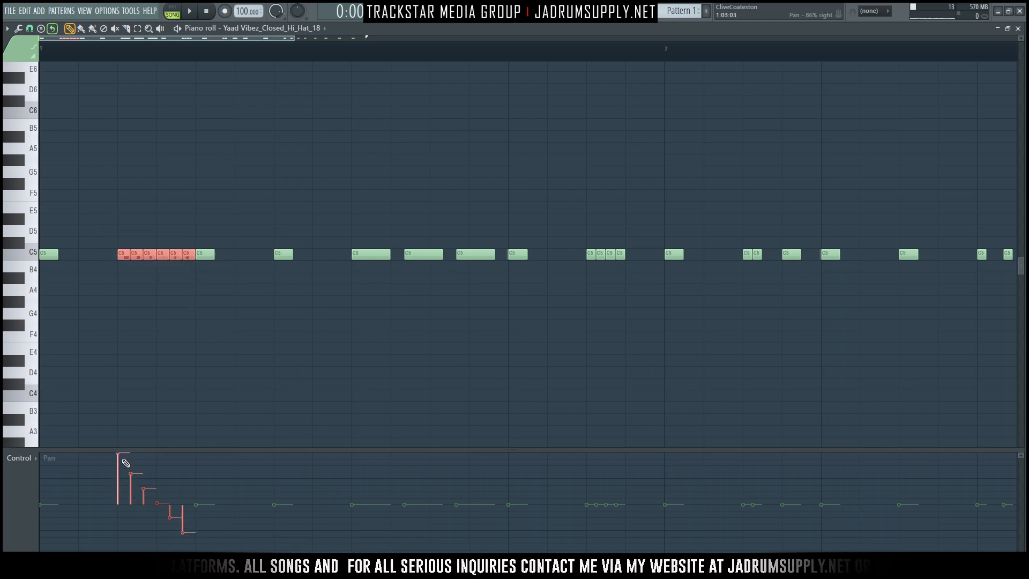
drag(119, 455, 158, 515)
drag(183, 548, 176, 550)
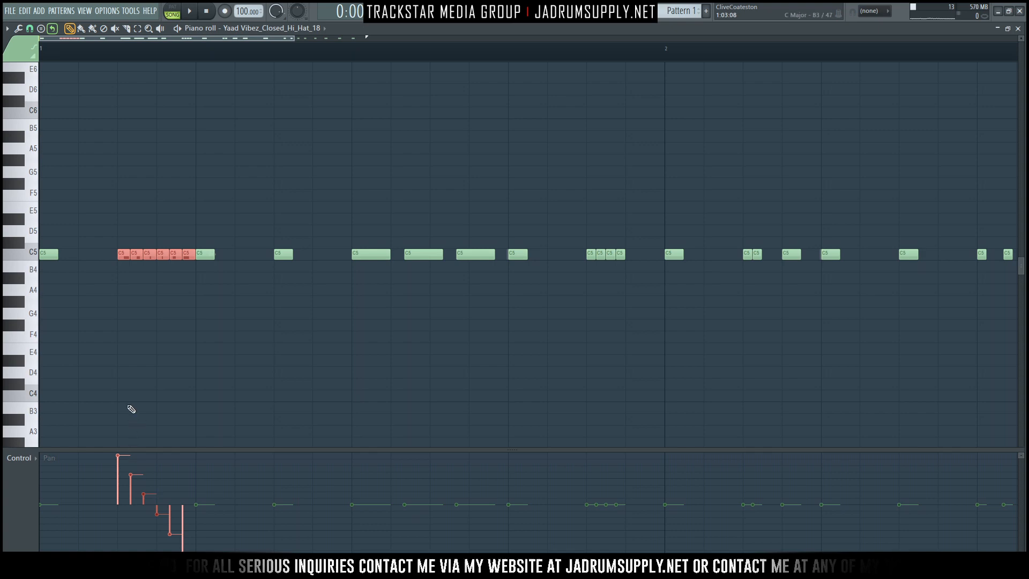
click(158, 346)
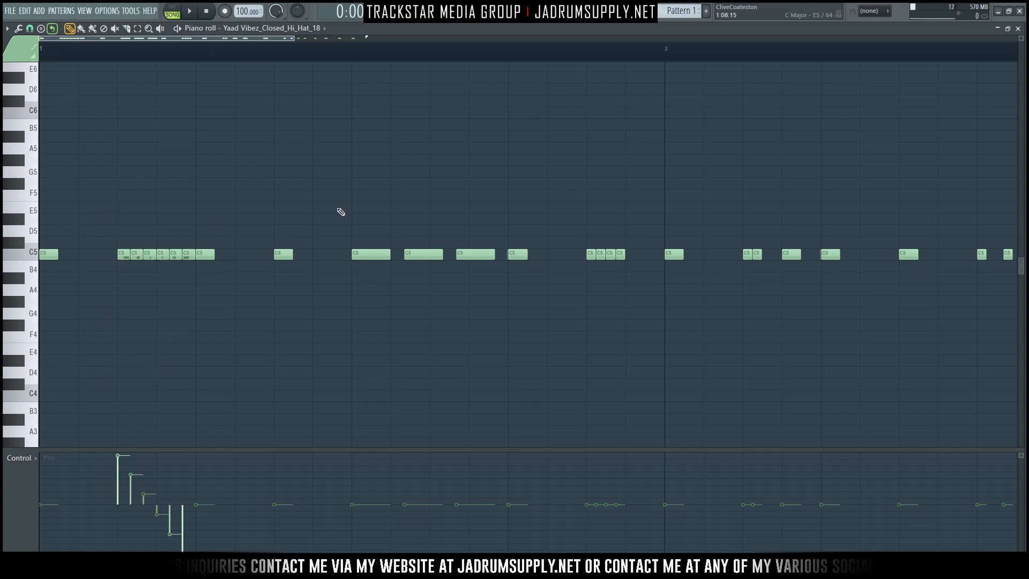
Audition the panned roll in bar one repeatedly and let playback run into bar two
key(space)
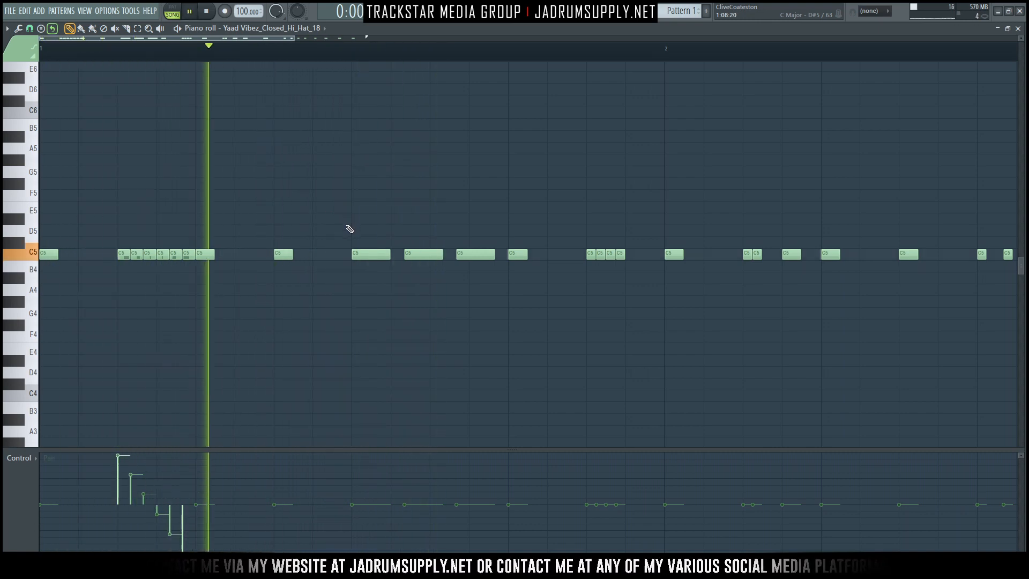
key(space)
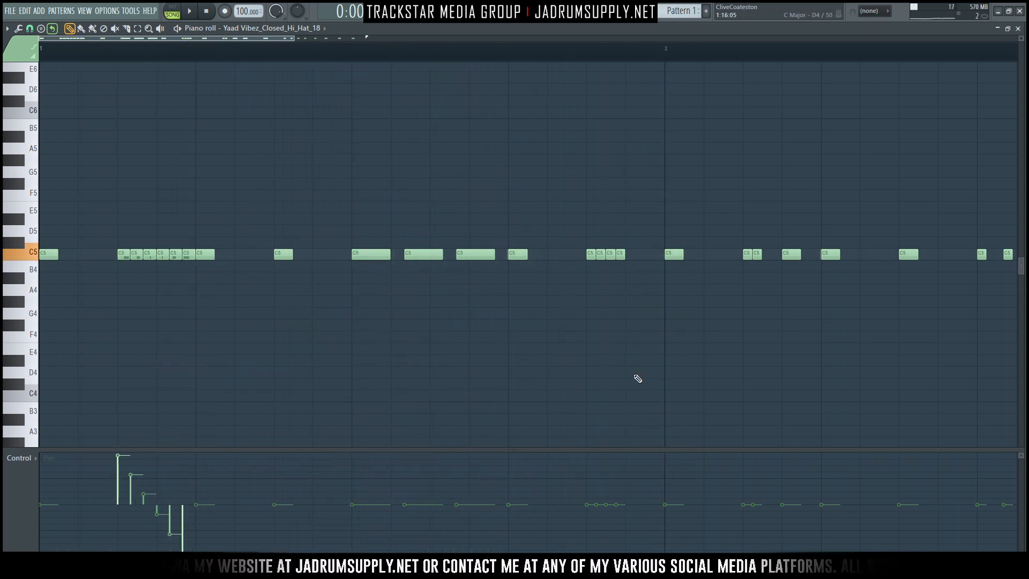
scroll(254, 360, down, 2)
key(space)
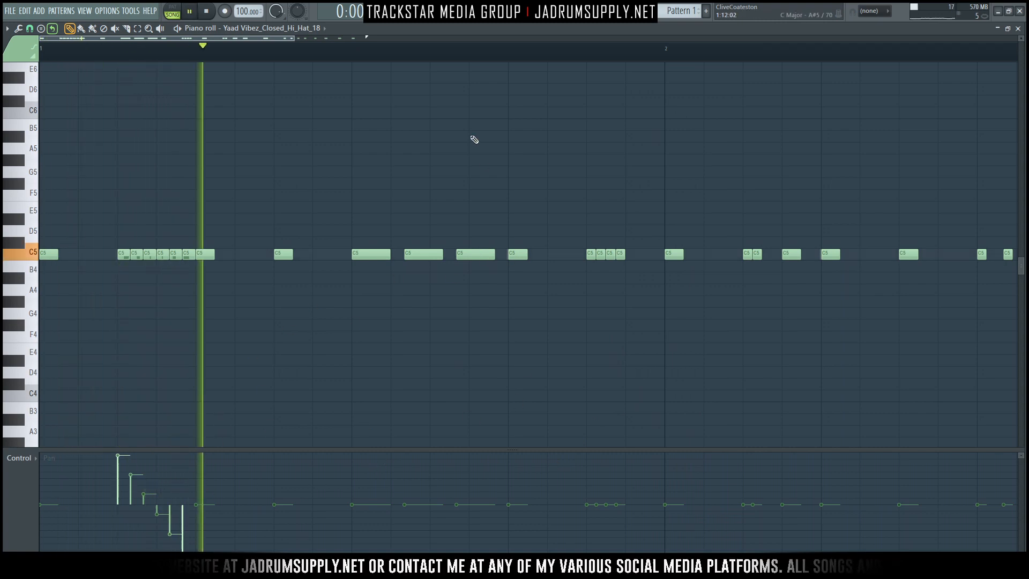
scroll(260, 59, down, 1)
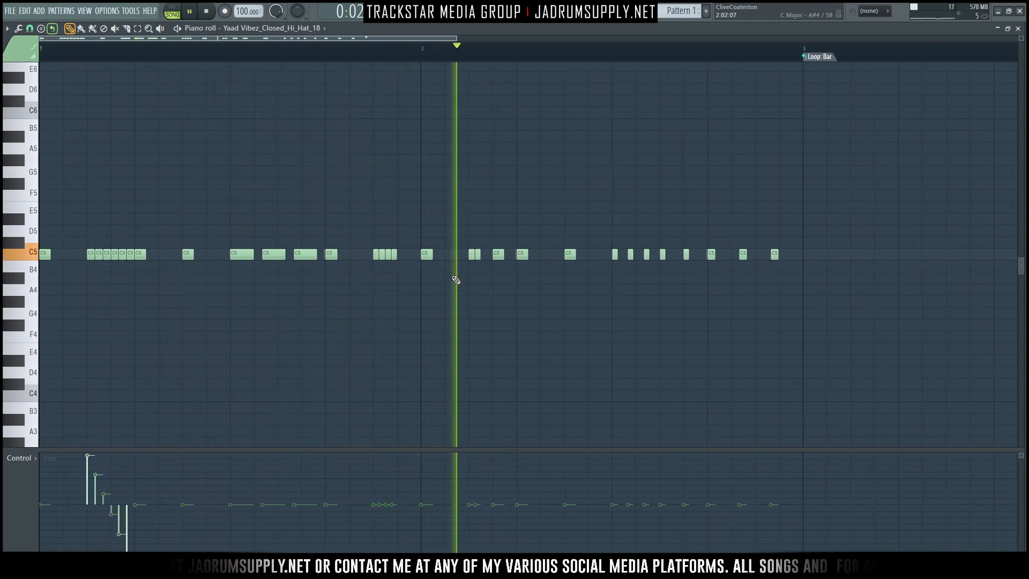
key(space)
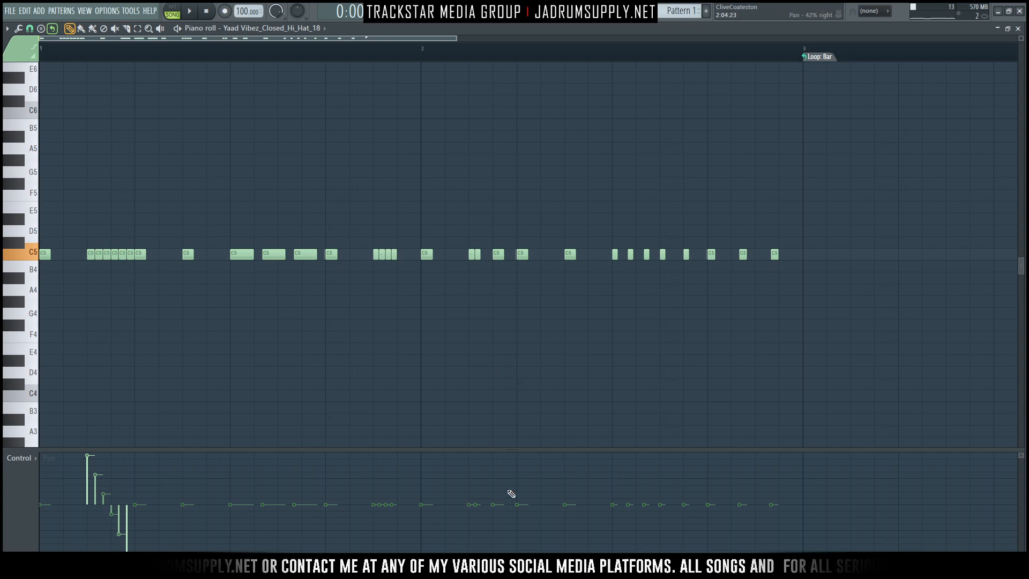
Pan bar two's hi-hat note at 2:04 fully right and the note at 2:05 fully left, then audition them
drag(495, 227, 537, 283)
click(464, 52)
key(space)
click(438, 59)
key(space)
drag(493, 475, 493, 430)
key(space)
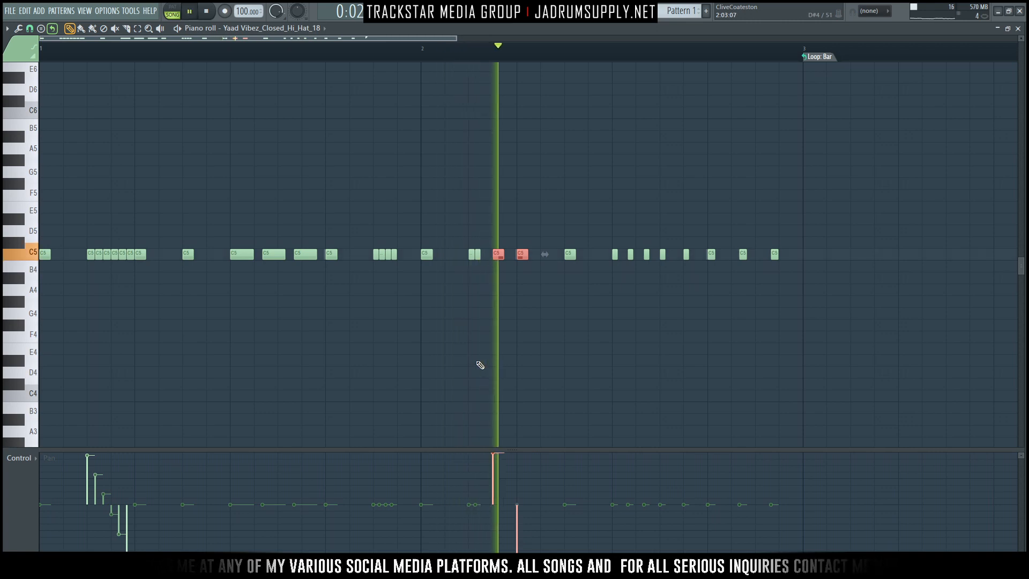
click(428, 59)
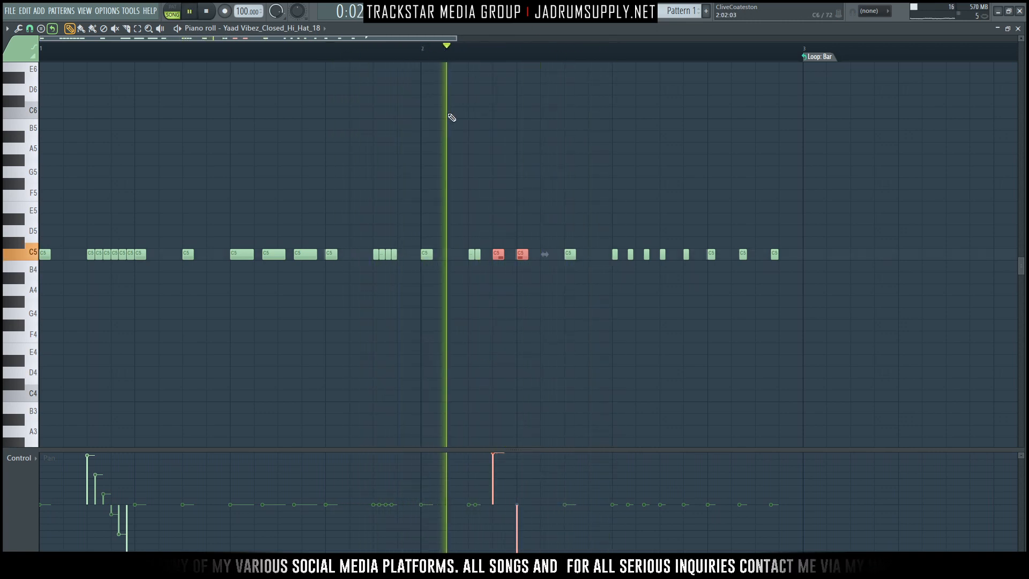
key(space)
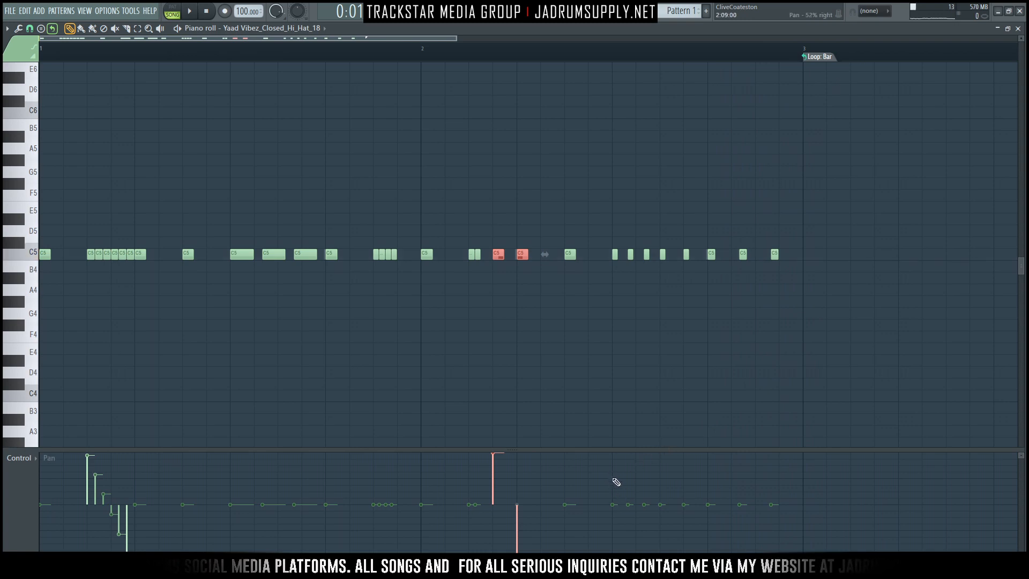
Slope the panning of bar two's last eight hi-hat notes from about half right to about half left and audition them
click(613, 292)
drag(613, 483, 774, 535)
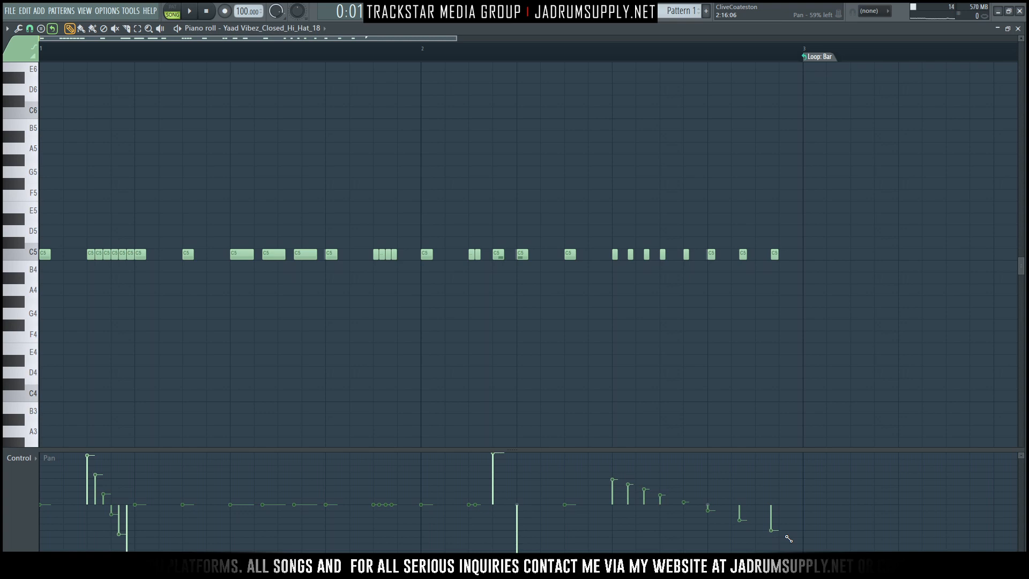
key(space)
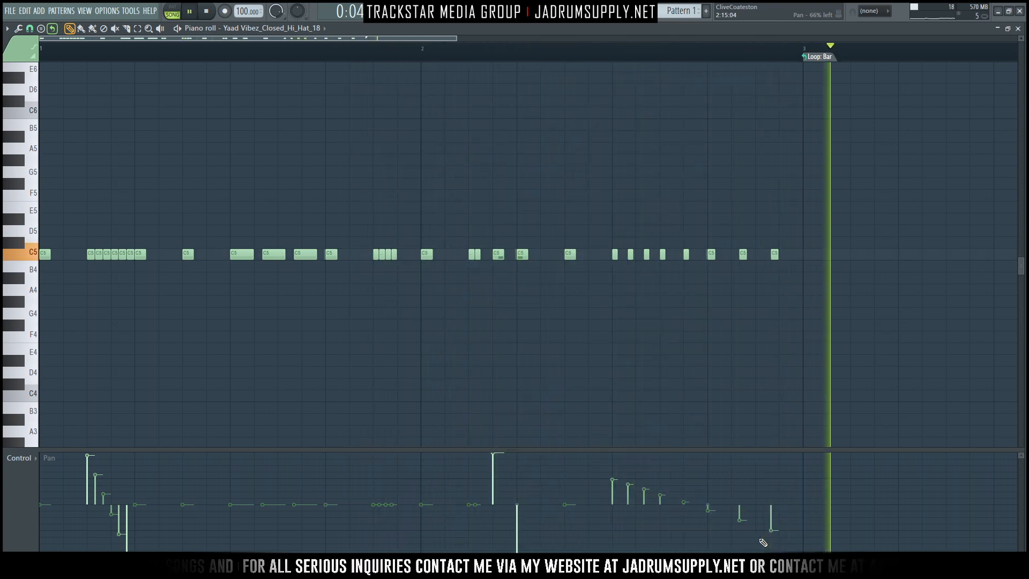
Show the hi-hat notes' fine pitch in the control lane, check the channel rack, and audition the pattern from the start
click(20, 460)
click(24, 510)
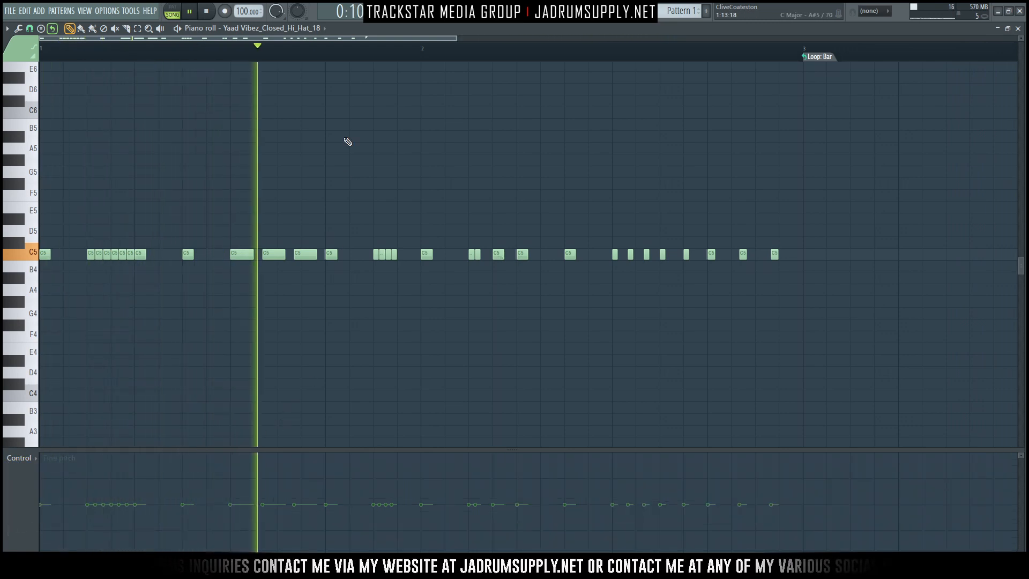
key(F6)
key(space)
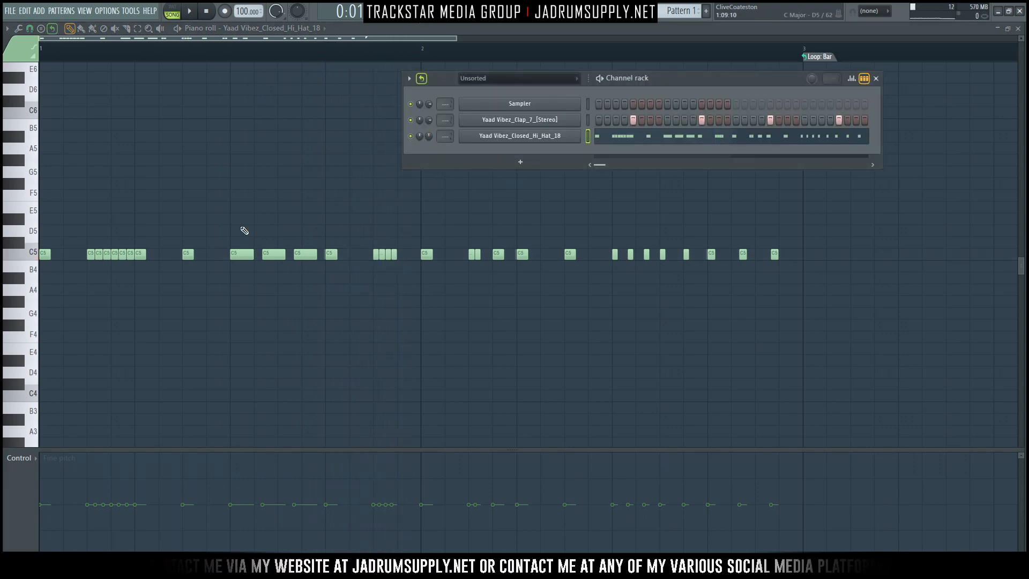
key(F6)
key(space)
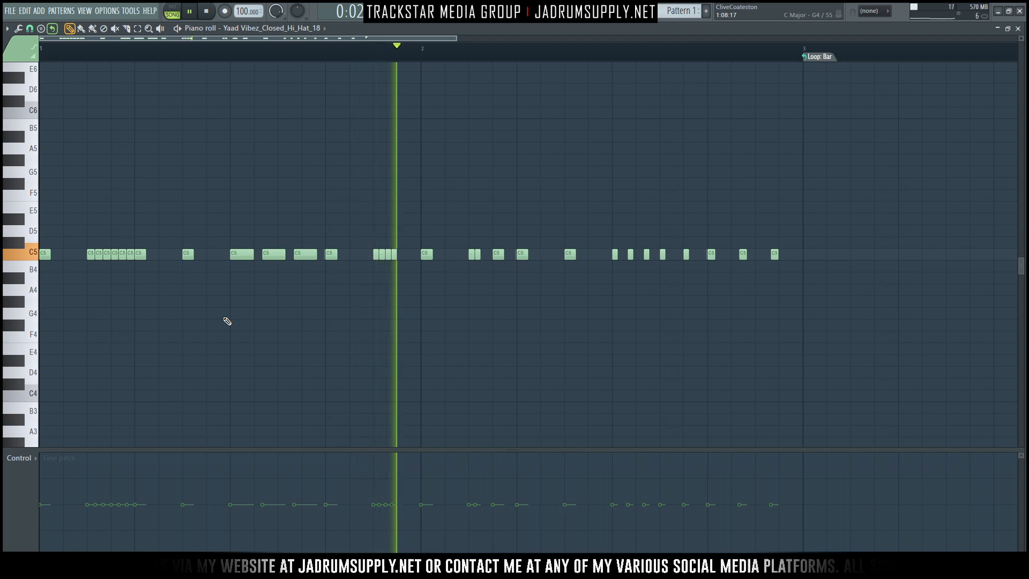
Slope the fine pitch of bar two's last eight hi-hat notes down to about -500 cents and audition them
key(F6)
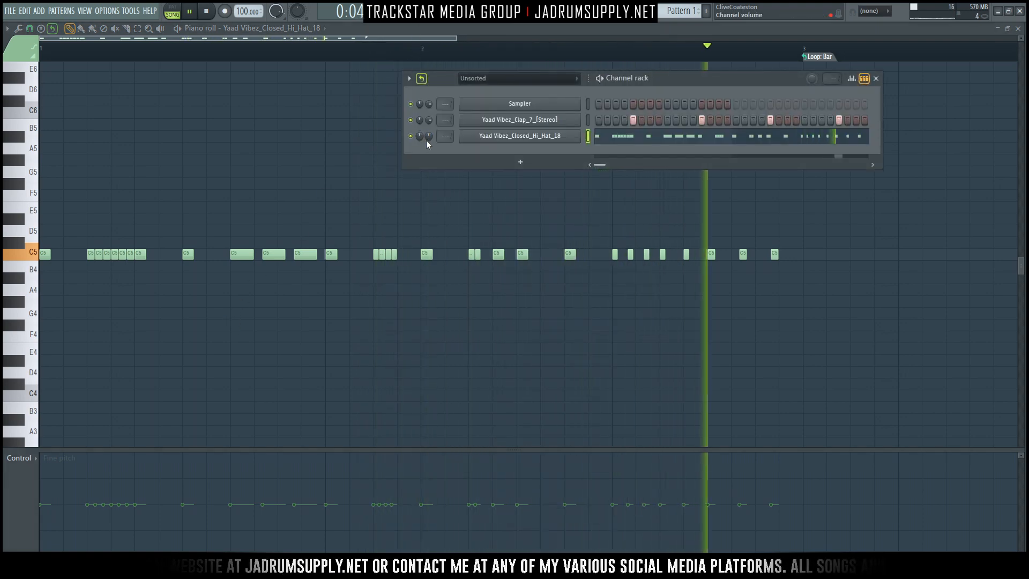
key(F6)
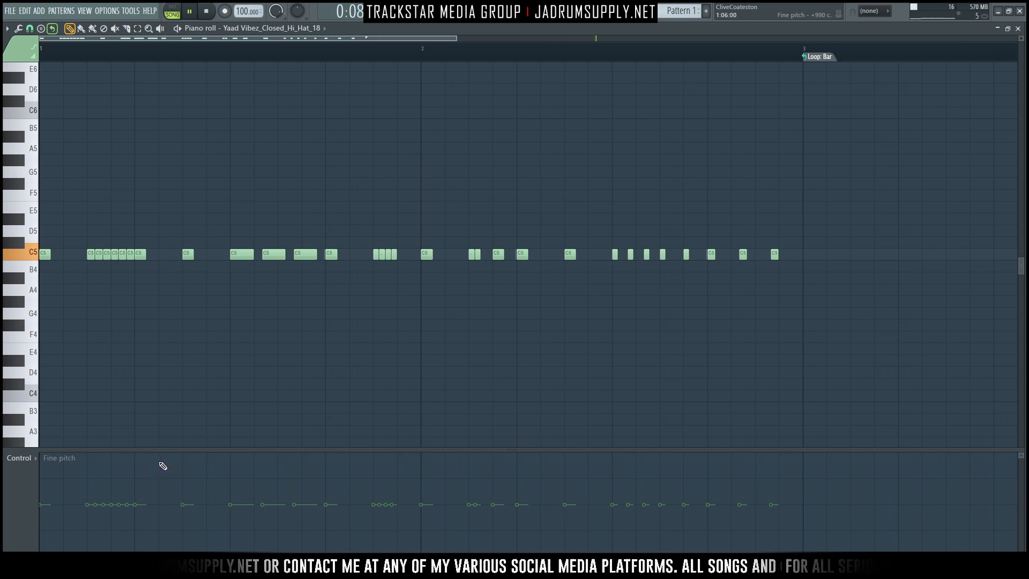
key(space)
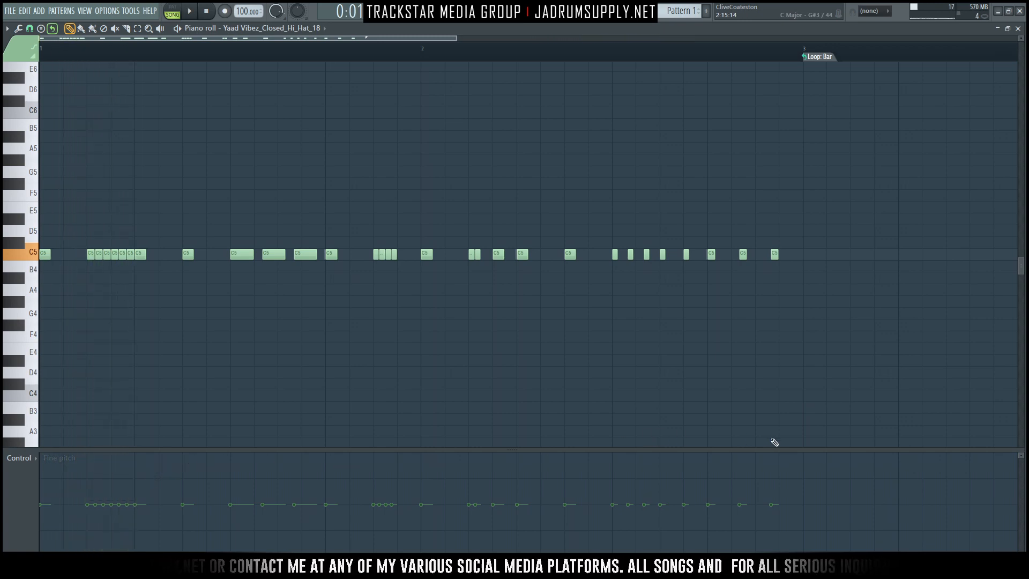
drag(605, 228, 802, 291)
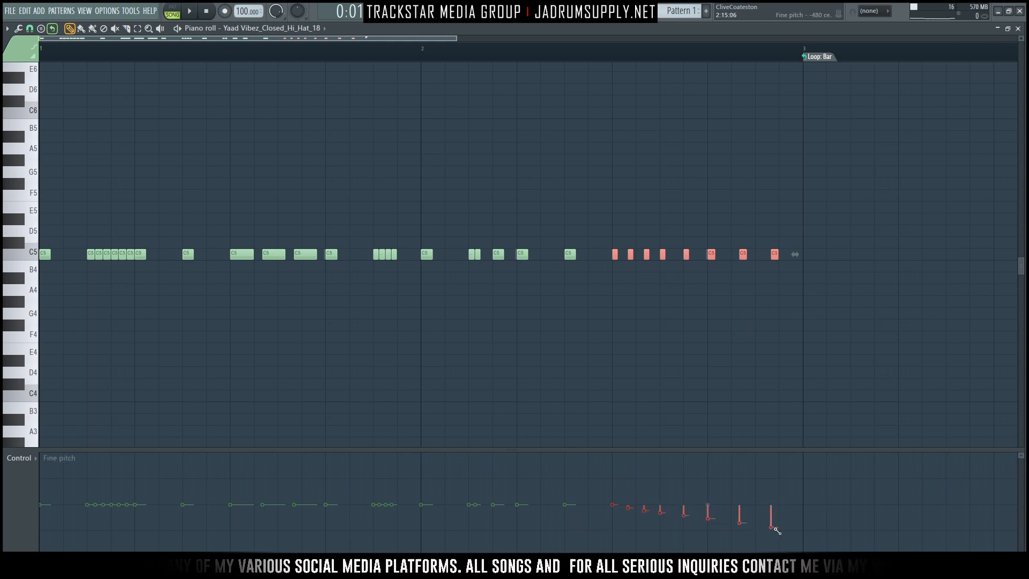
key(space)
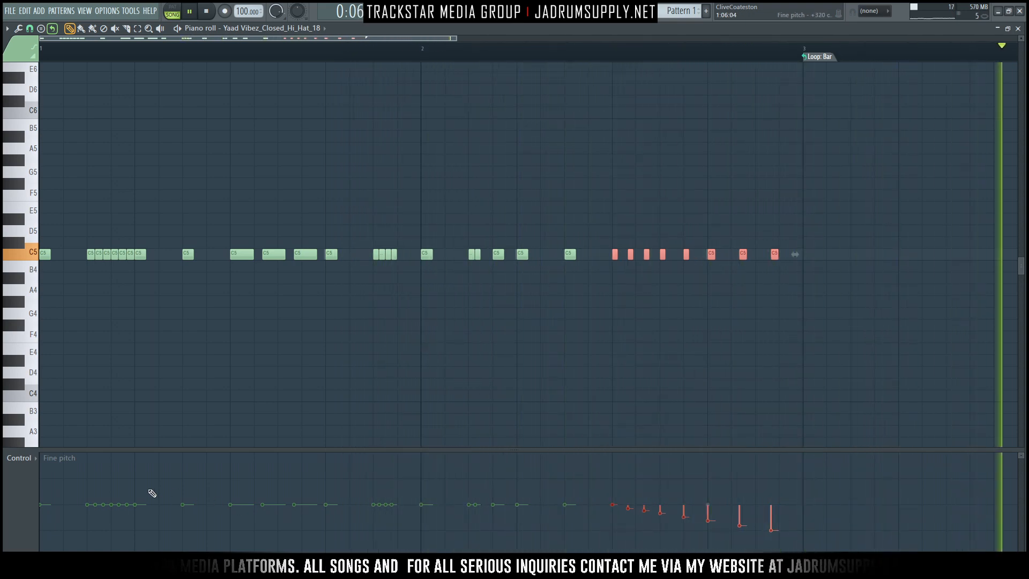
key(space)
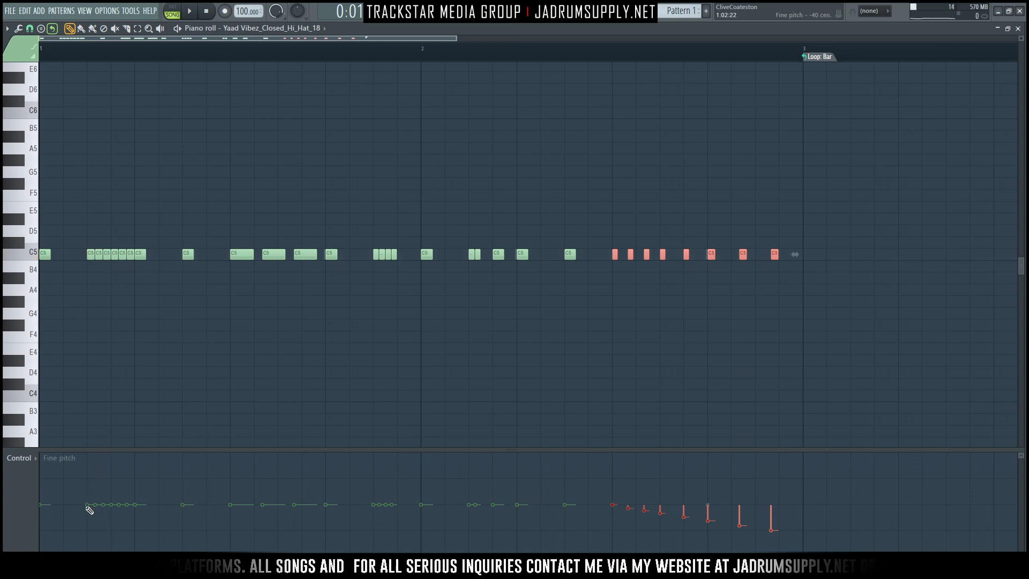
Ramp the fine pitch of the seven-note hi-hat roll early in bar one gradually upward and audition it repeatedly
ctrl+click(140, 407)
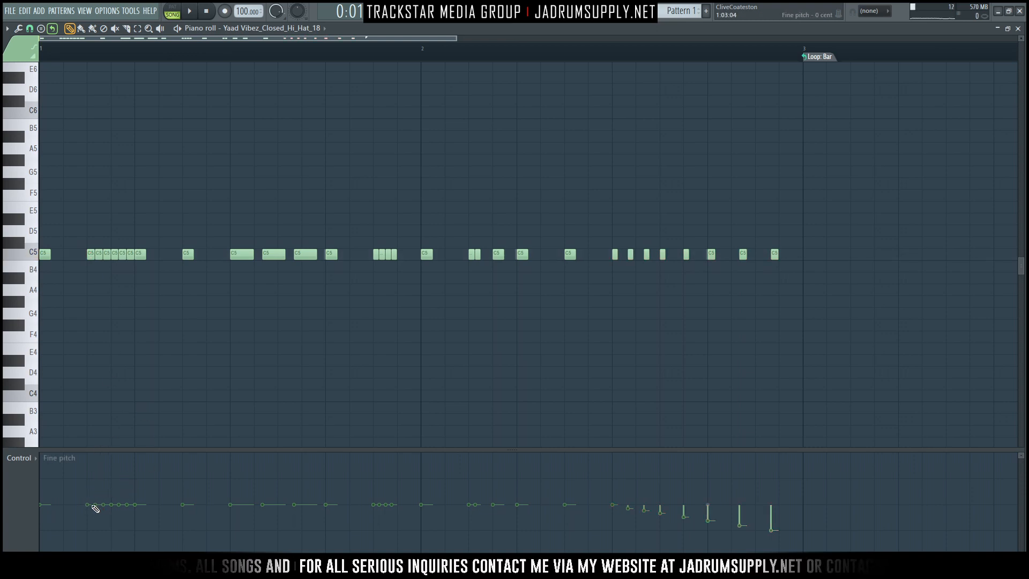
drag(90, 508, 144, 483)
key(space)
key(space)
key(space)
key(space)
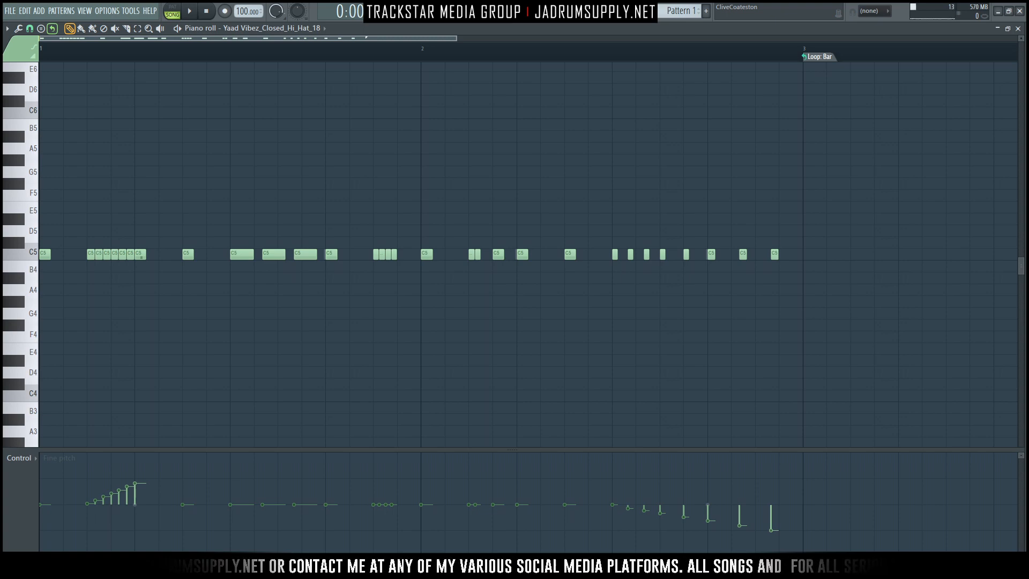
key(space)
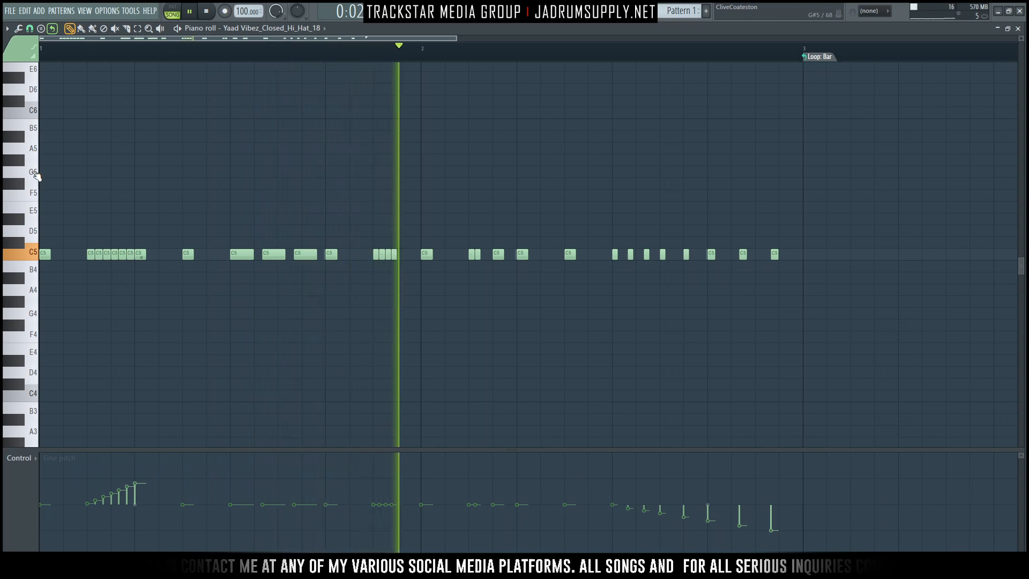
key(space)
Raise the fine pitch of the four-note hi-hat roll at the end of bar one to near maximum and audition it
drag(374, 245, 405, 320)
alt+scroll(405, 320, up, 12)
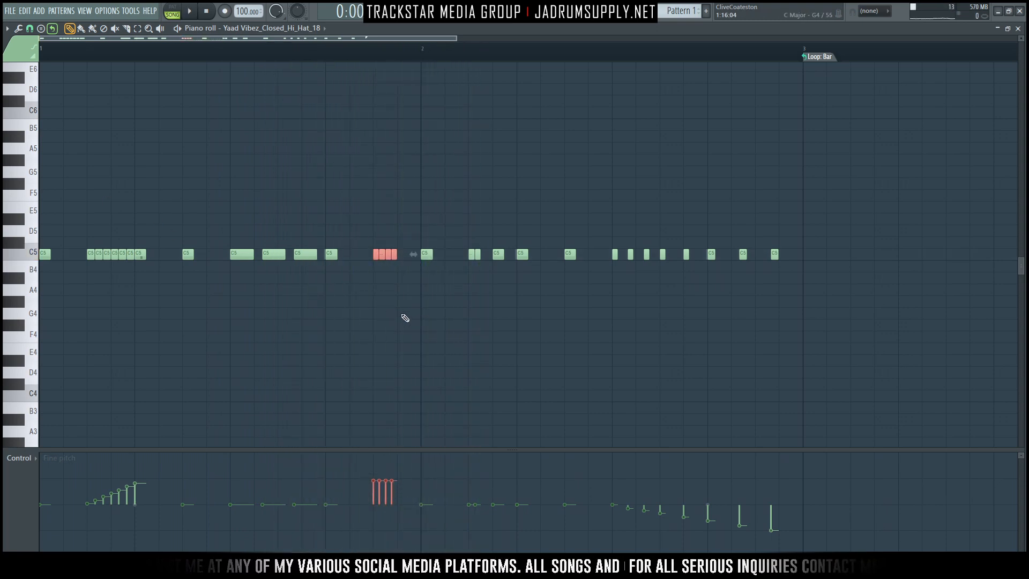
scroll(405, 320, up, 1)
key(space)
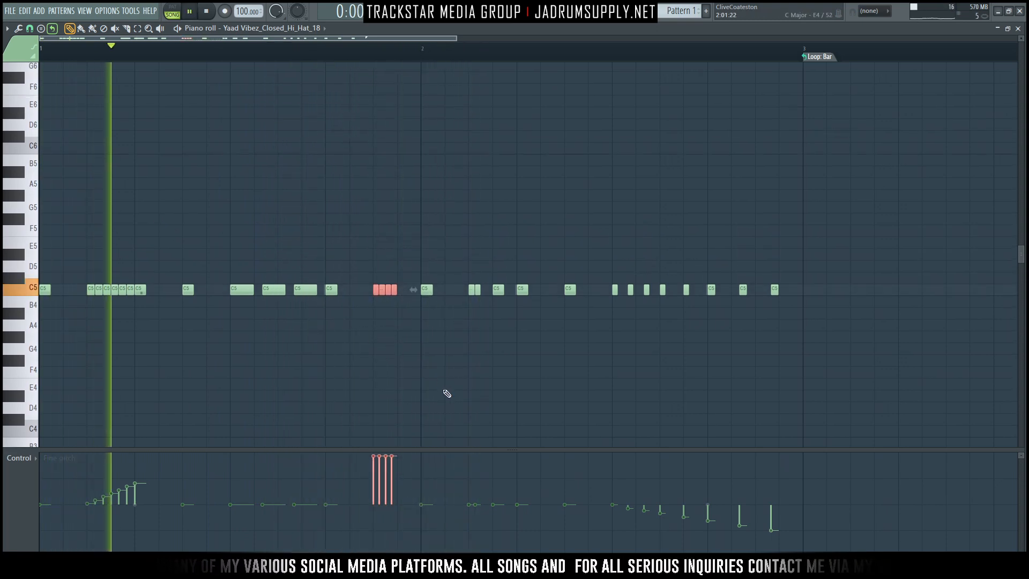
key(space)
Duplicate the four-note roll at the end of bar one and stack the copies over the originals on C5
drag(368, 274, 393, 322)
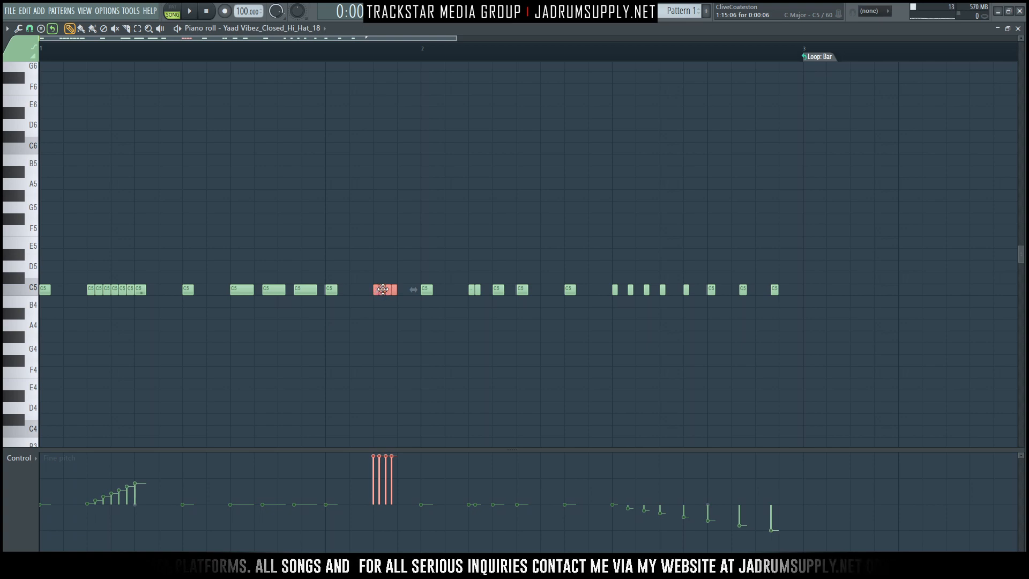
drag(397, 290, 397, 247)
scroll(393, 279, down, 1)
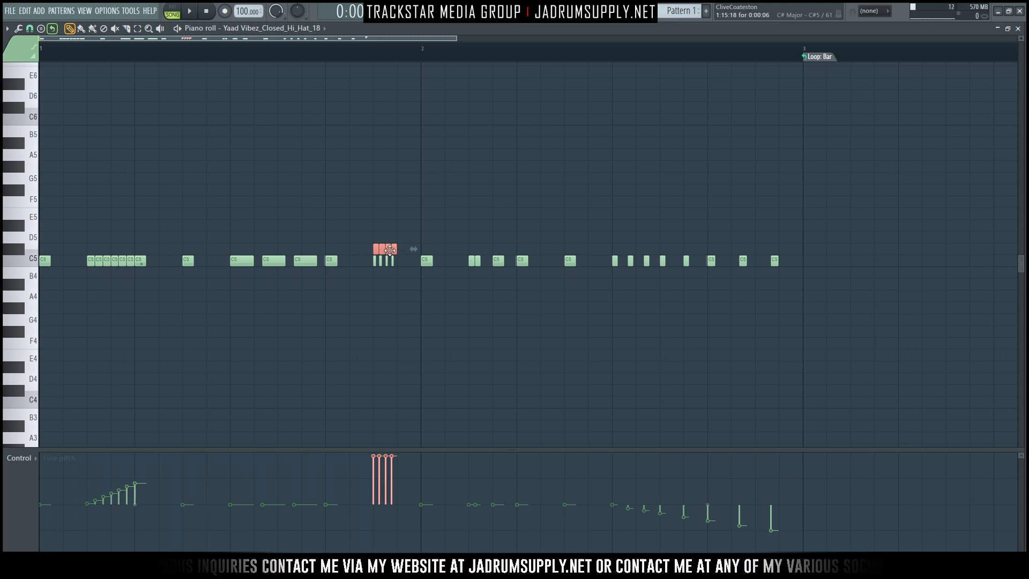
drag(390, 260, 391, 266)
scroll(392, 263, down, 1)
ctrl+click(398, 235)
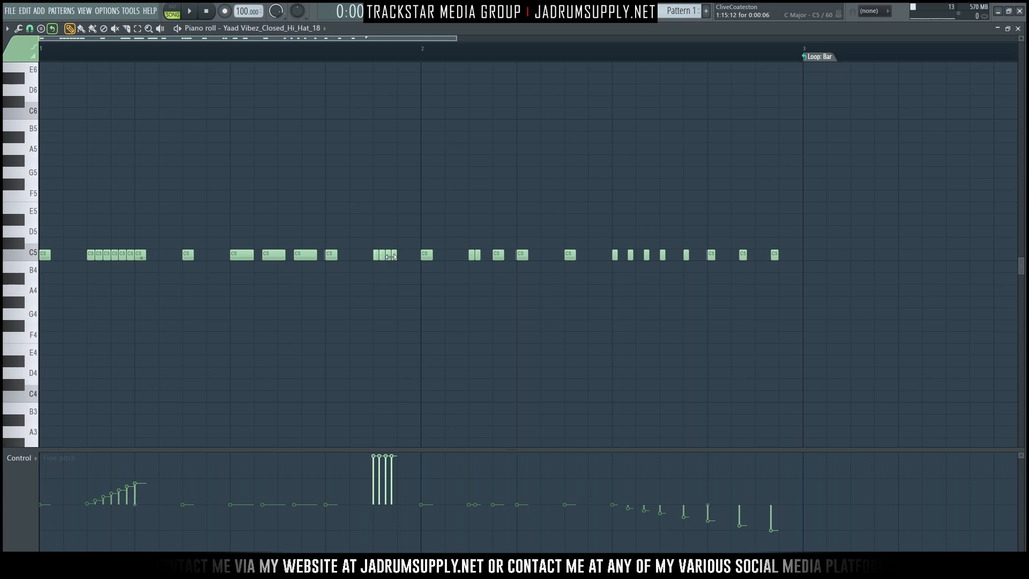
Slope the copied roll's fine pitch down to minimum, restack it over the originals on C5, and audition the result
click(394, 254)
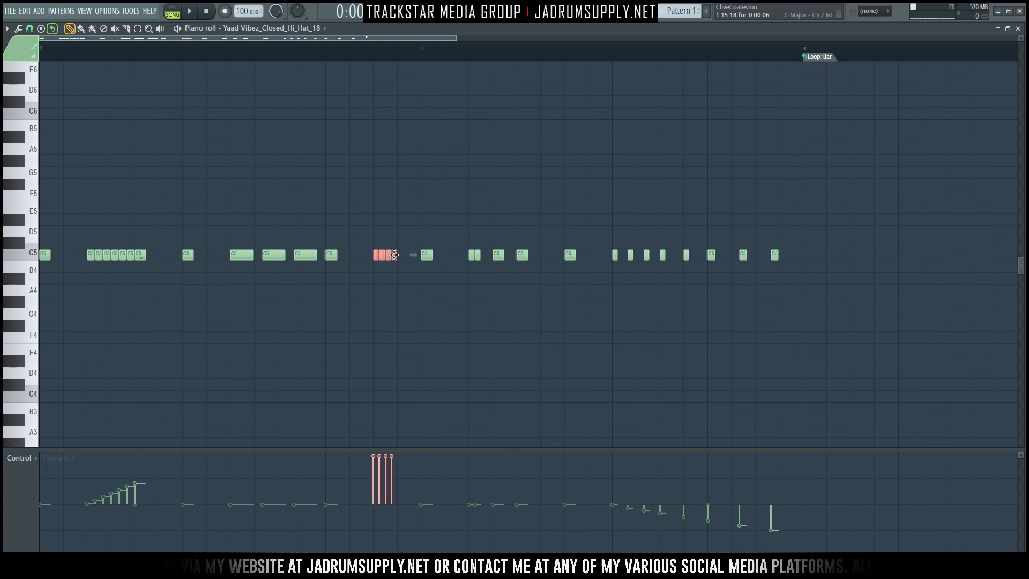
drag(393, 255, 391, 243)
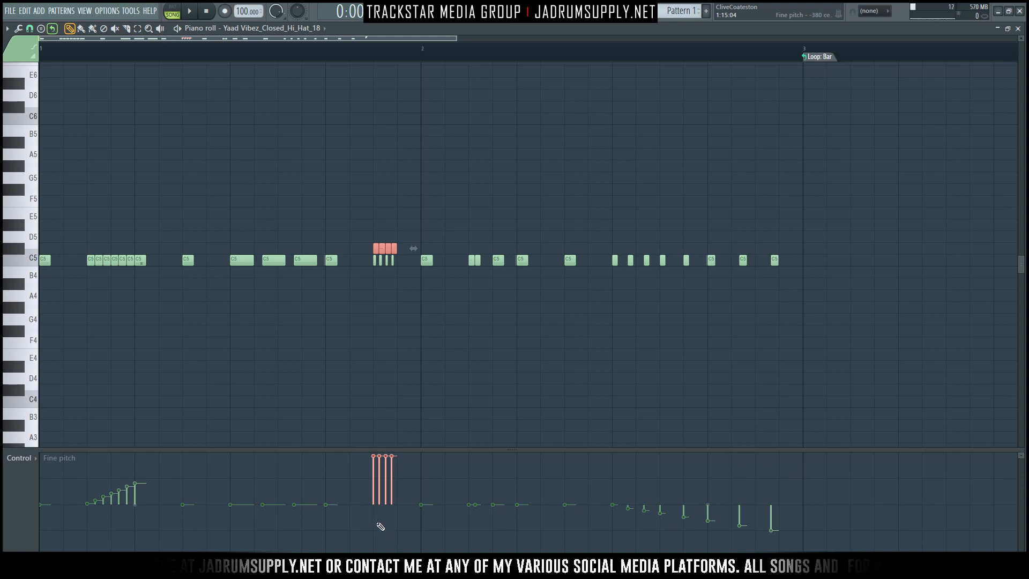
drag(375, 515, 393, 535)
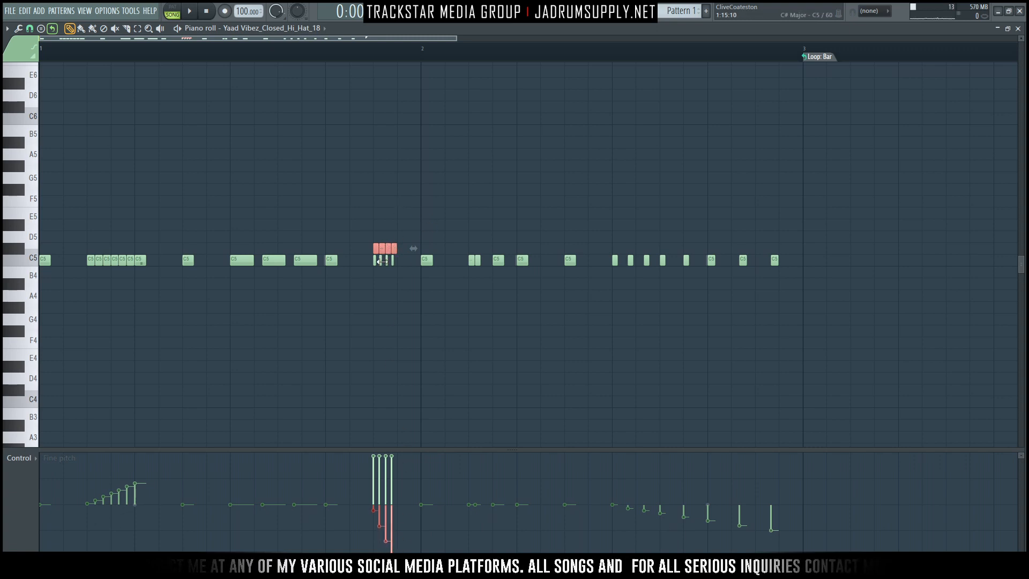
drag(387, 248, 389, 261)
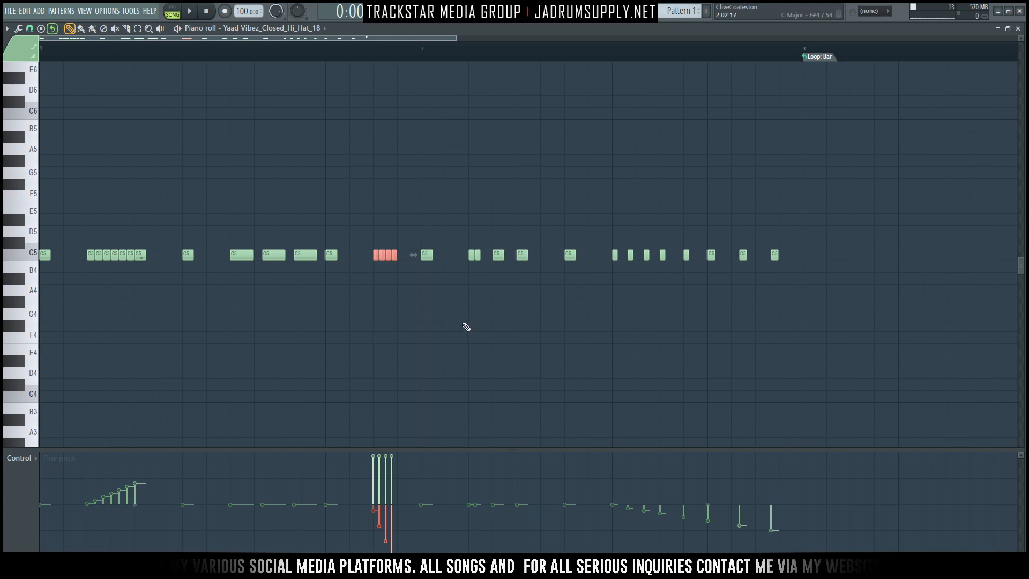
key(space)
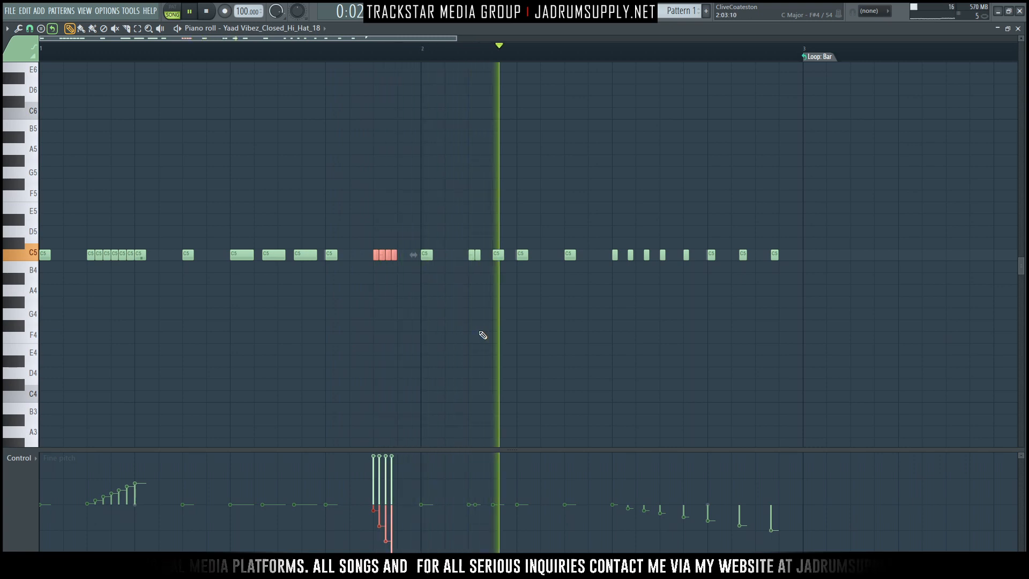
key(space)
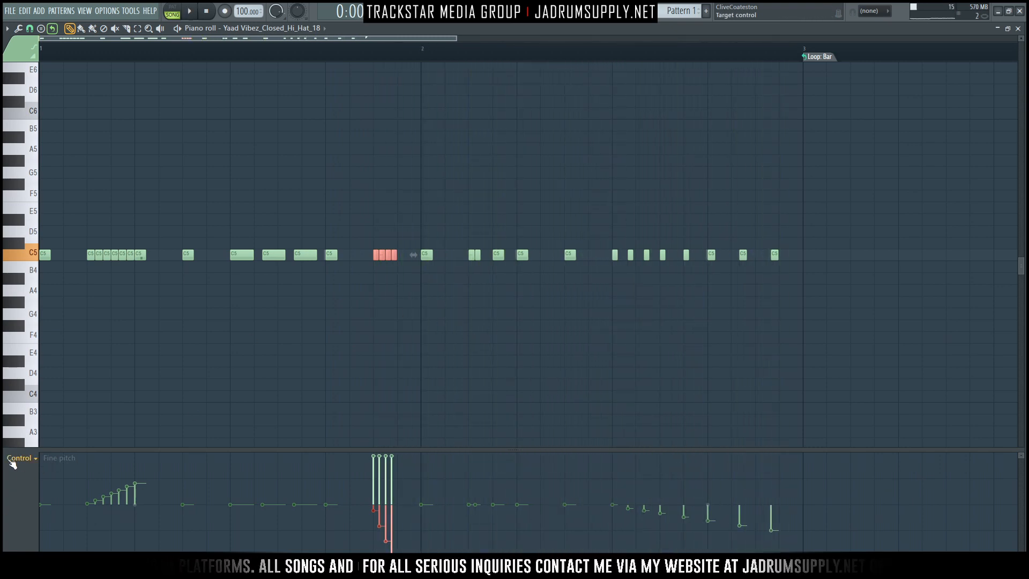
Move the copied roll up to C#5, then pan its notes fully left and the original C5 roll notes fully right
click(16, 458)
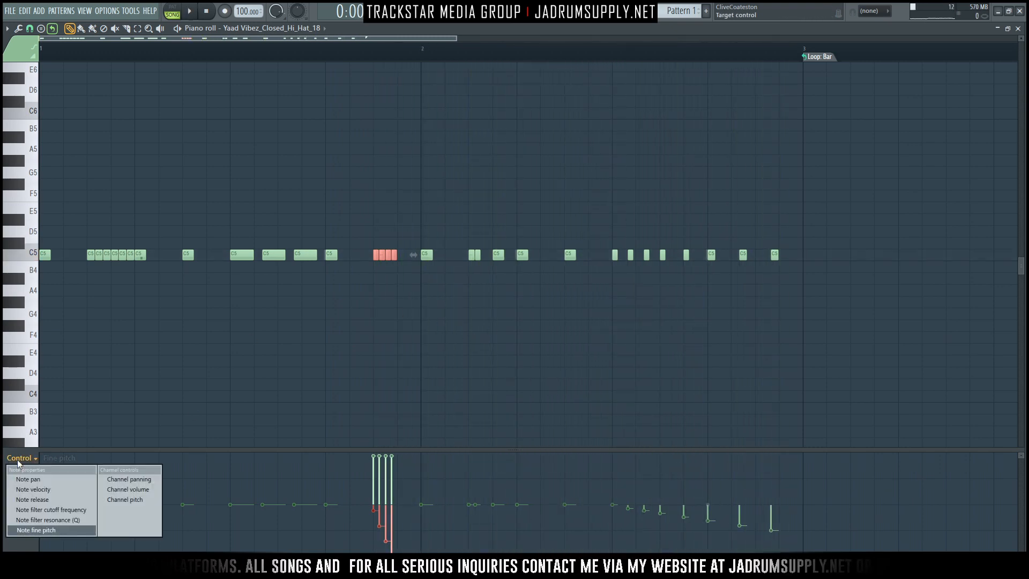
click(84, 481)
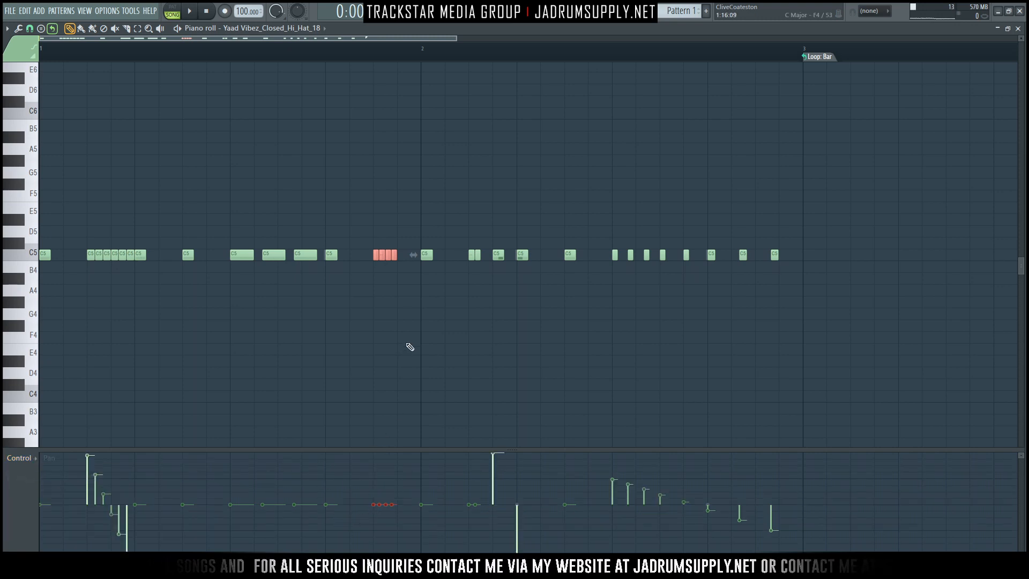
mouse_move(388, 256)
mouse_down()
mouse_move(386, 233)
mouse_move(385, 249)
mouse_up()
scroll(382, 276, up, 1)
scroll(375, 279, down, 10)
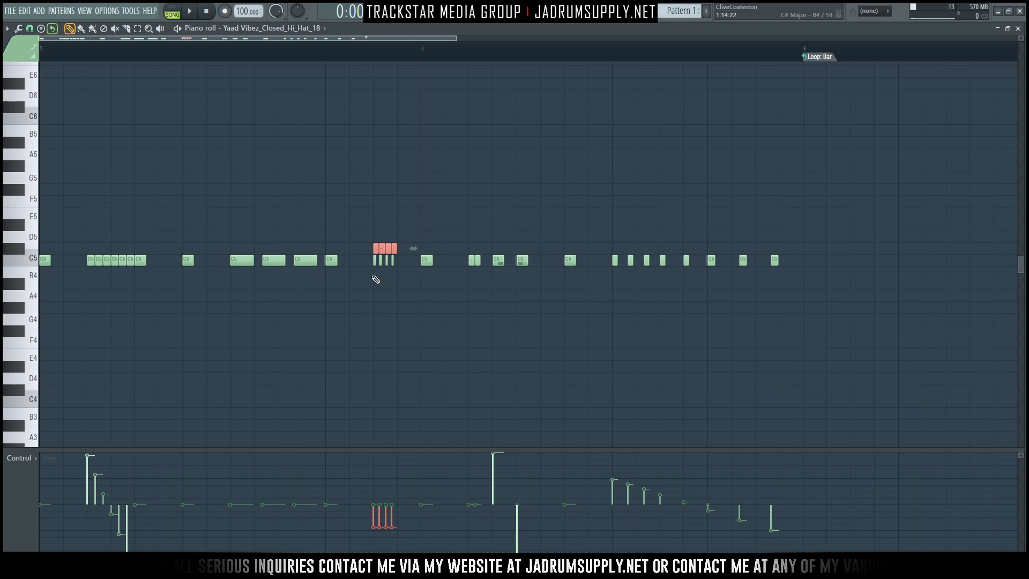
drag(401, 276, 366, 254)
scroll(389, 330, right, 3)
drag(227, 247, 260, 251)
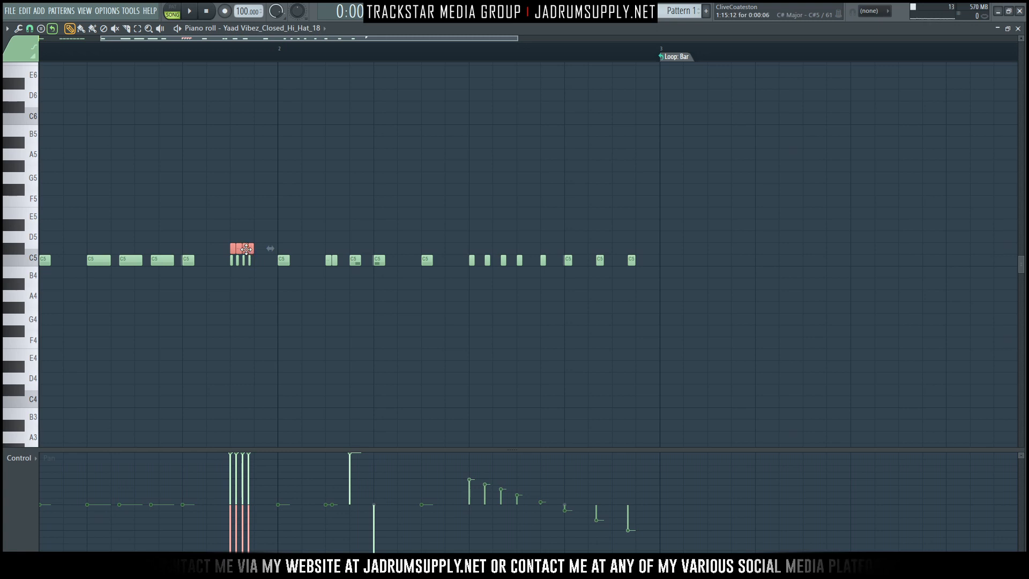
Slope the C#5 roll's velocity downward and the C5 roll's velocity upward as a crossfade, then audition both rolls
click(20, 457)
click(42, 489)
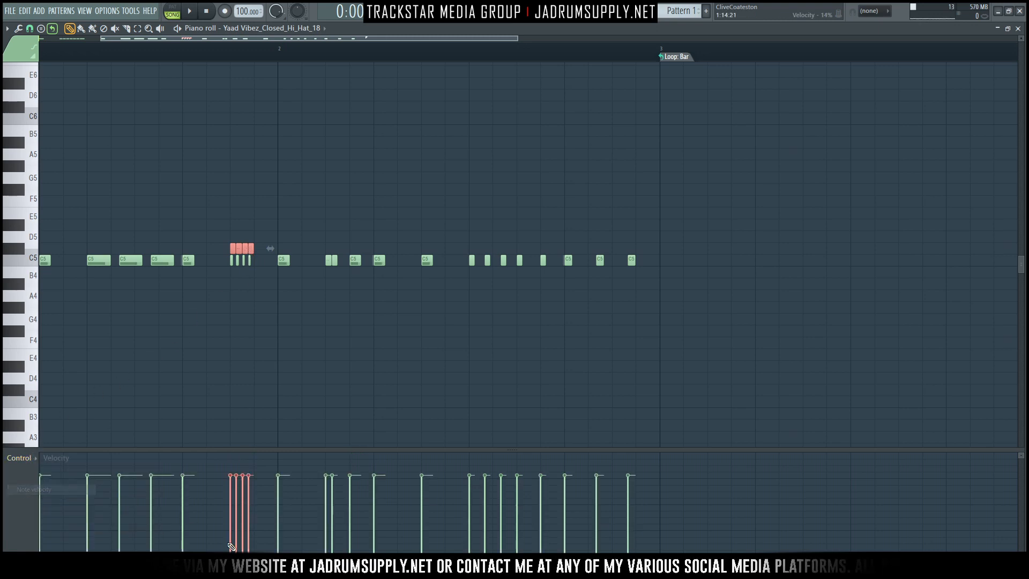
drag(234, 477, 254, 551)
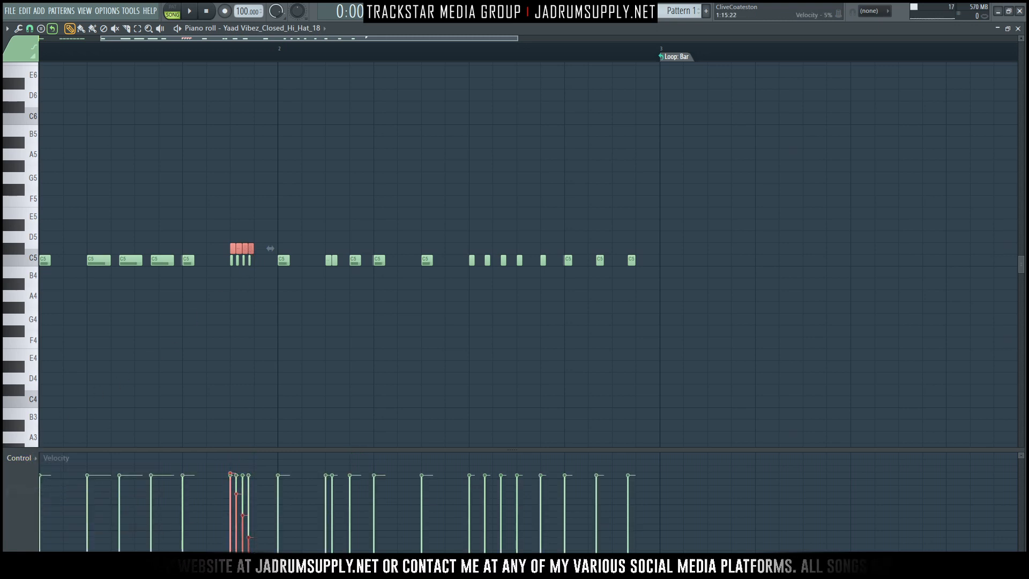
click(32, 459)
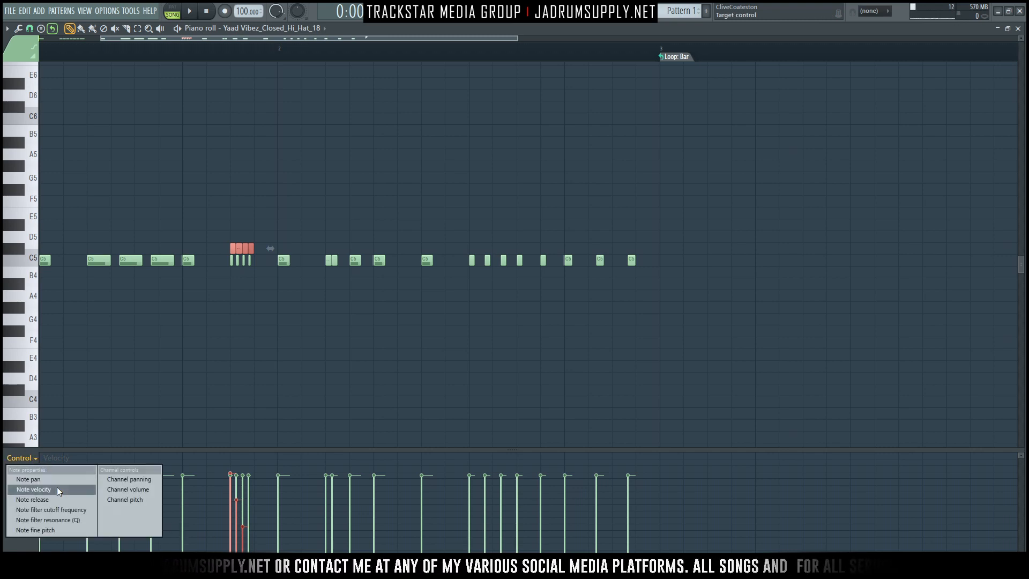
drag(256, 272, 219, 265)
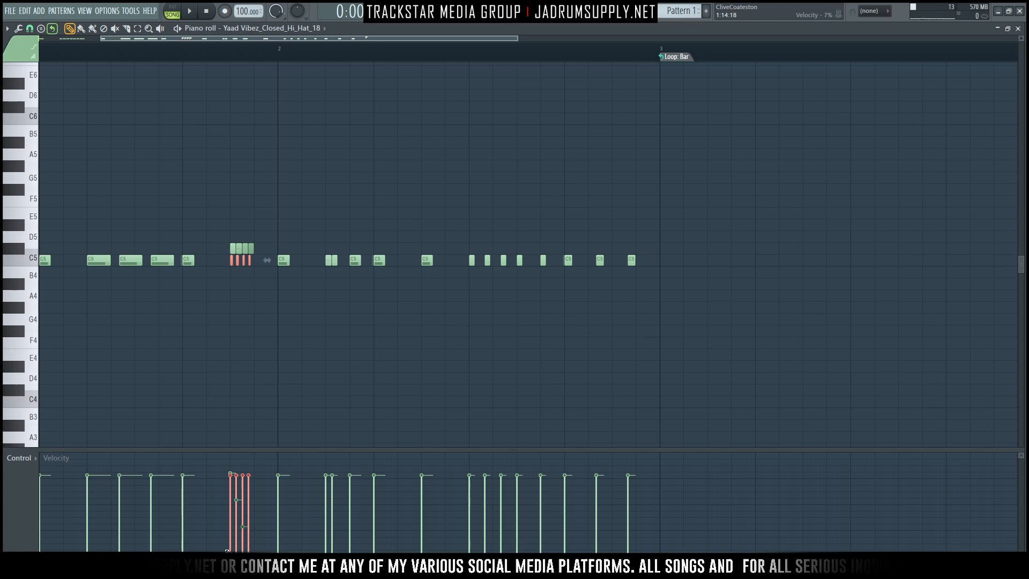
drag(227, 571, 254, 462)
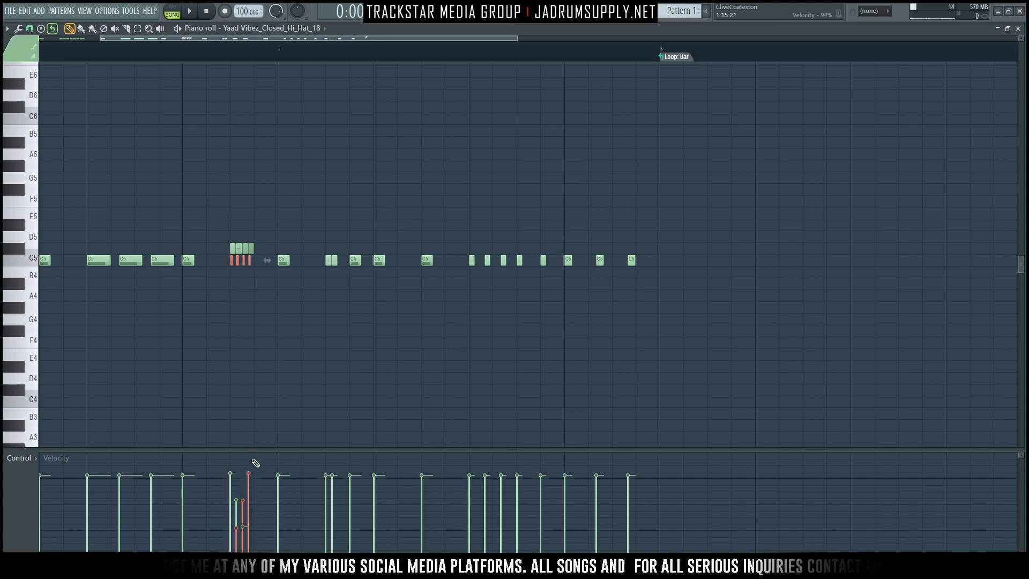
key(space)
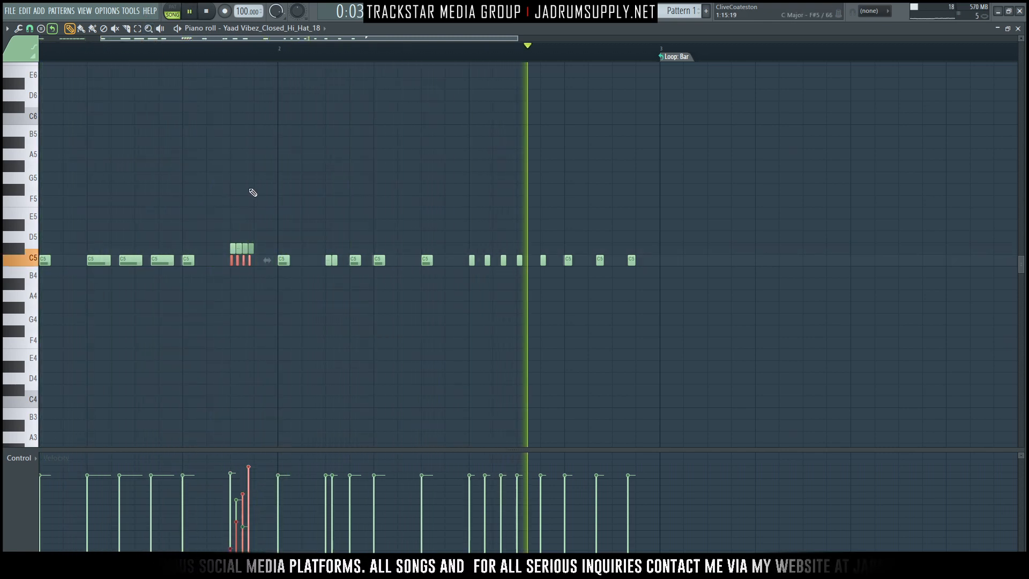
key(space)
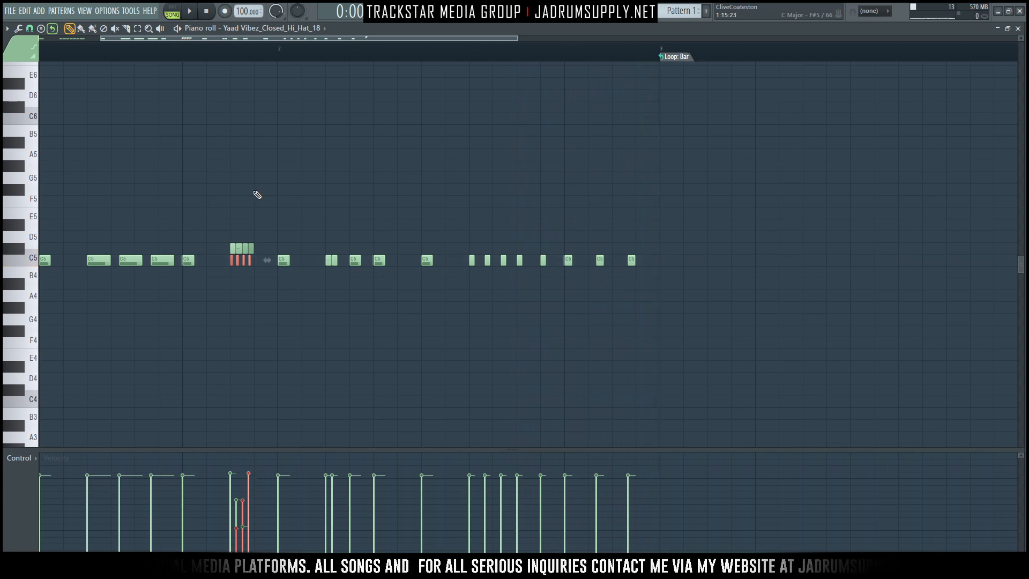
Duplicate the C5 and C#5 four-note rolls directly after themselves to fill the rest of bar one
scroll(279, 58, up, 2)
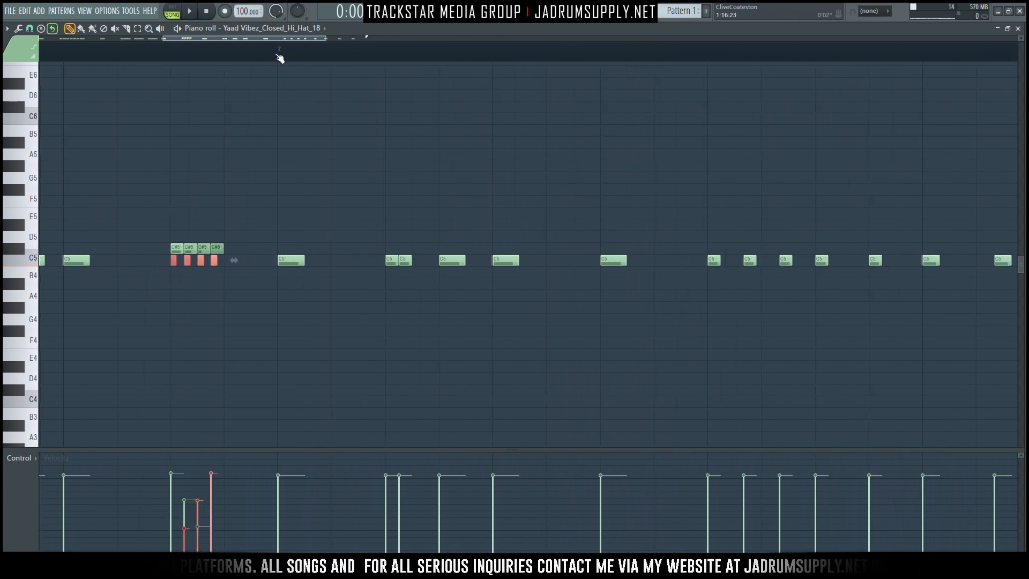
scroll(279, 58, up, 1)
key(ctrl+b)
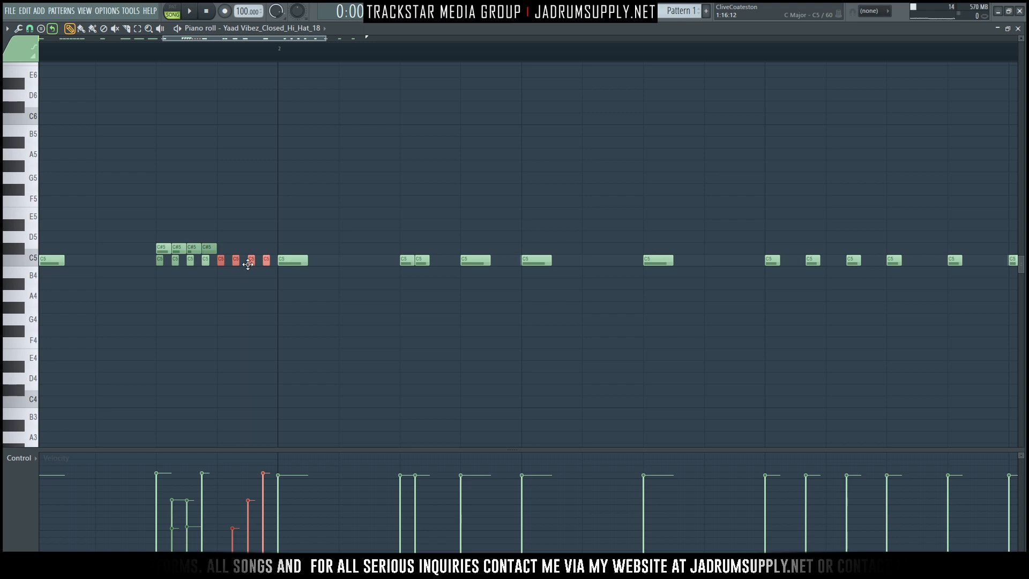
drag(223, 244, 153, 253)
key(ctrl+b)
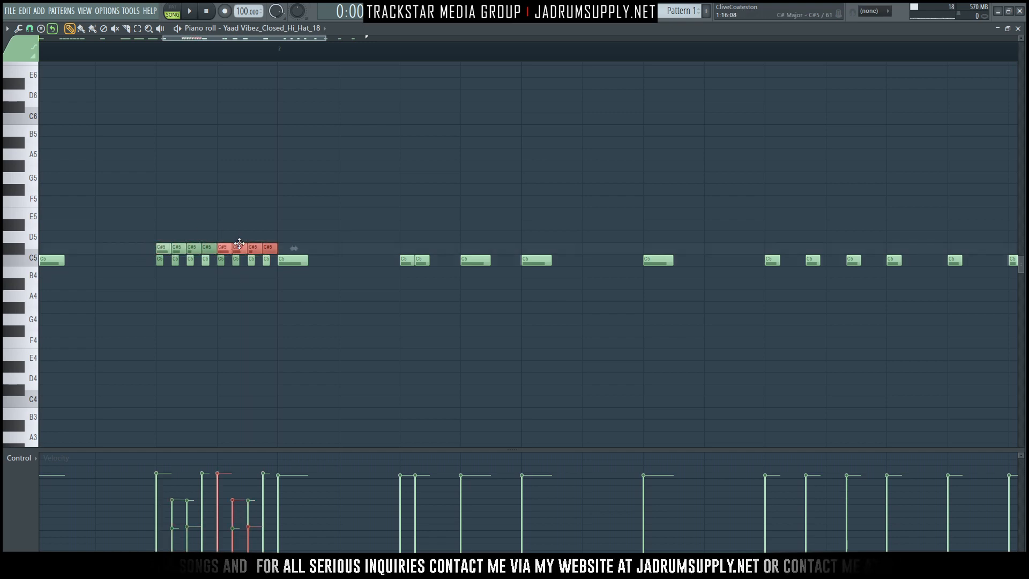
Slope velocity downward across all eight C#5 roll notes and upward across all eight C5 roll notes
click(157, 246)
drag(157, 245, 290, 236)
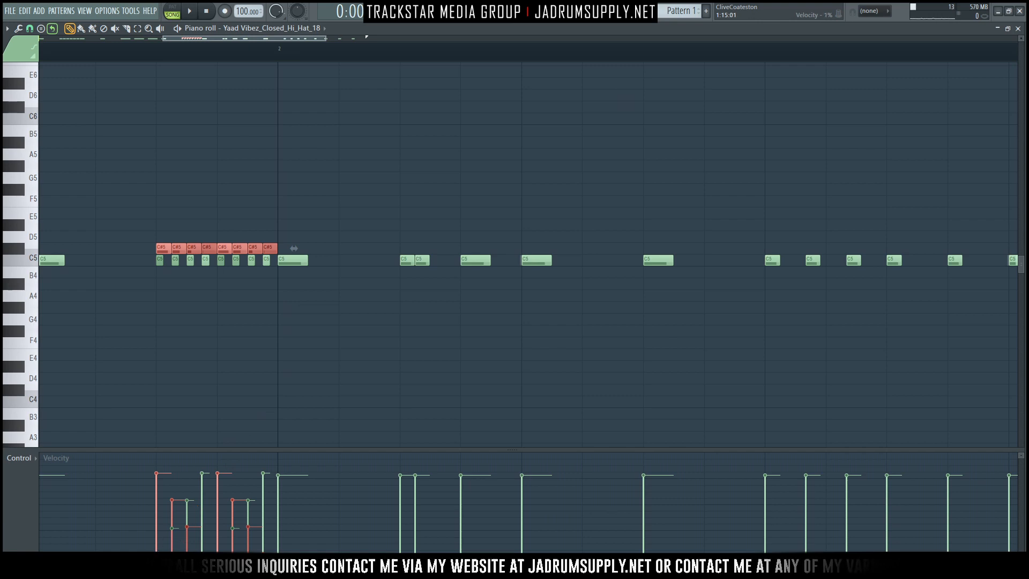
mouse_move(156, 475)
mouse_down()
mouse_move(262, 546)
mouse_move(252, 552)
mouse_up()
drag(150, 257, 264, 294)
drag(154, 552, 284, 459)
Slope the C5 roll's fine pitch from high to centre and the C#5 roll's from centre to minimum, then audition both rolls
click(31, 459)
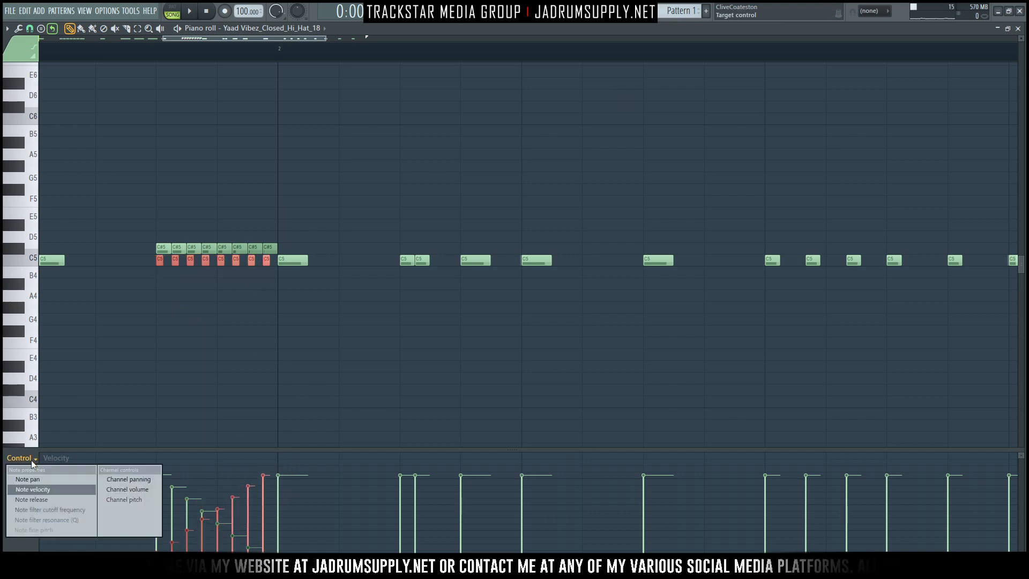
click(37, 479)
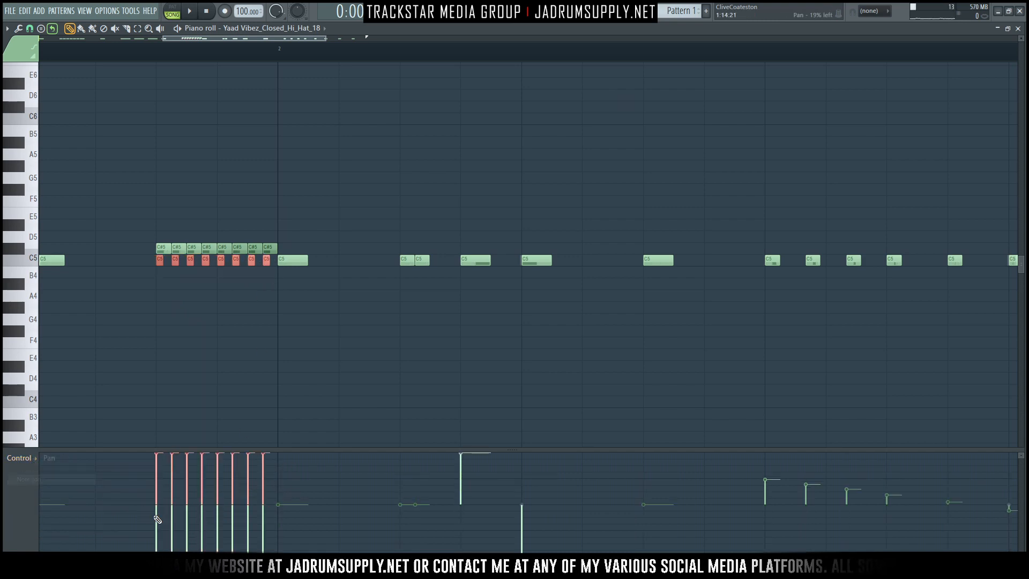
click(24, 459)
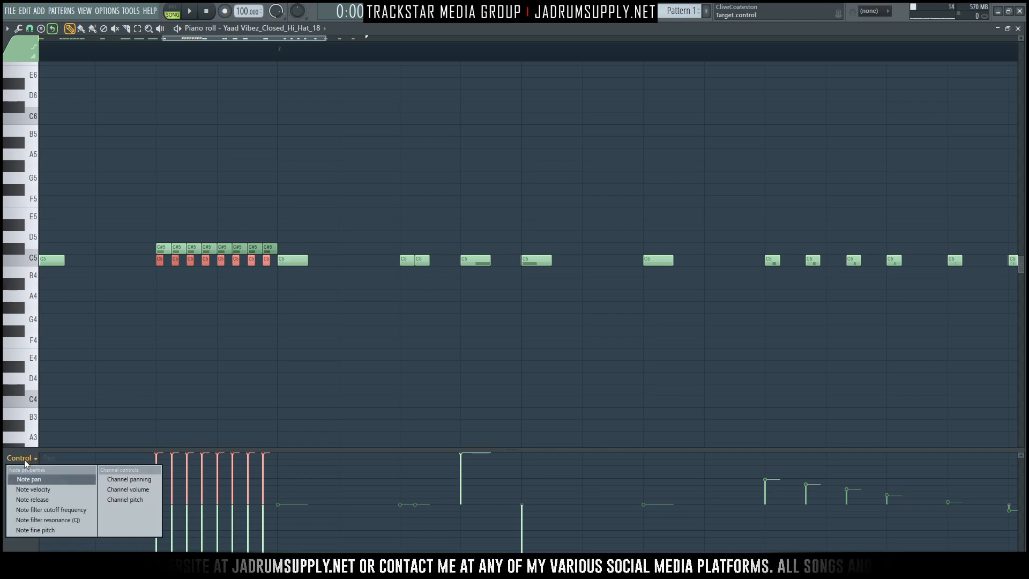
click(47, 530)
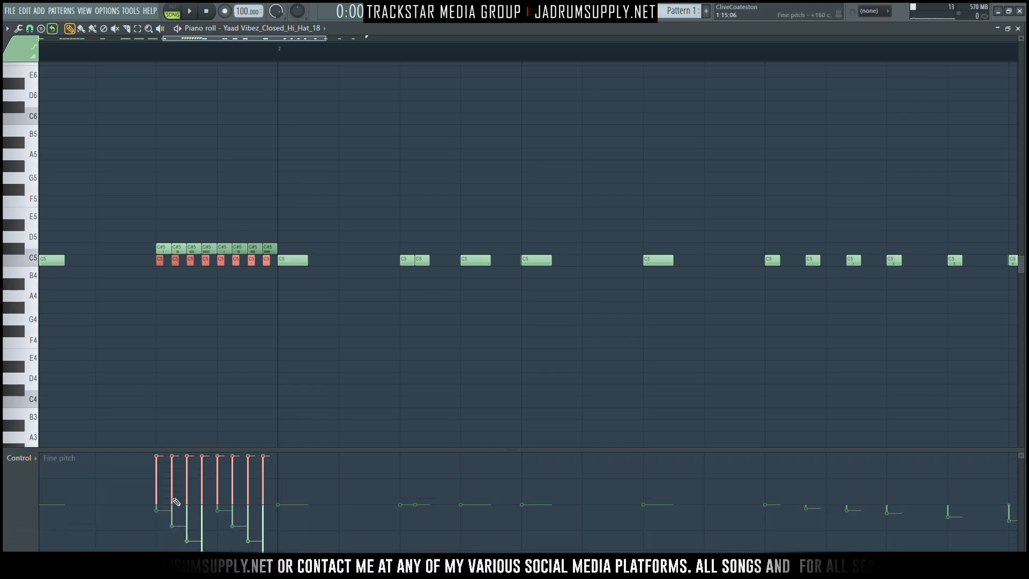
drag(159, 460, 265, 504)
drag(159, 245, 313, 245)
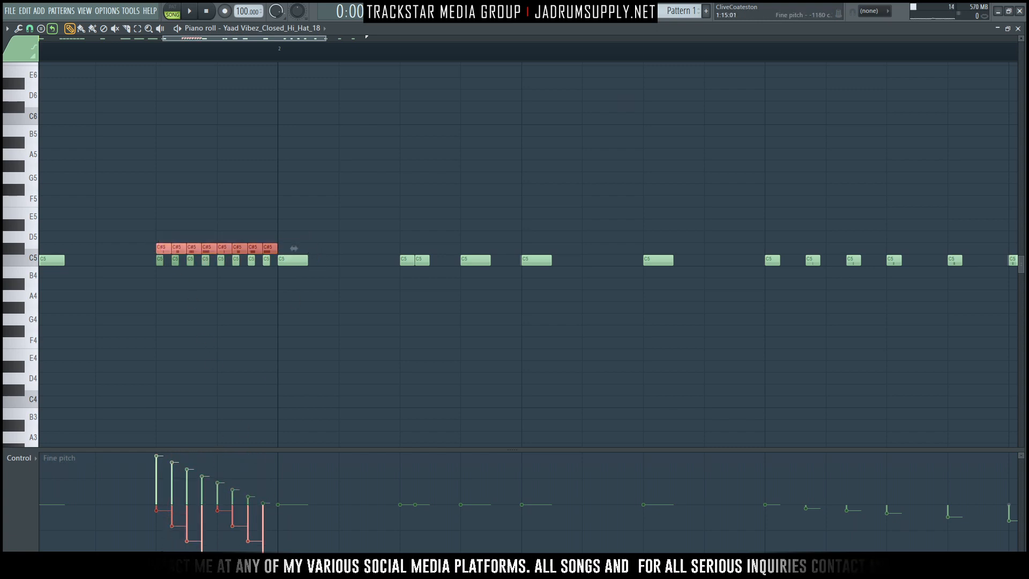
mouse_move(160, 525)
mouse_down()
mouse_move(161, 506)
mouse_move(250, 551)
mouse_up()
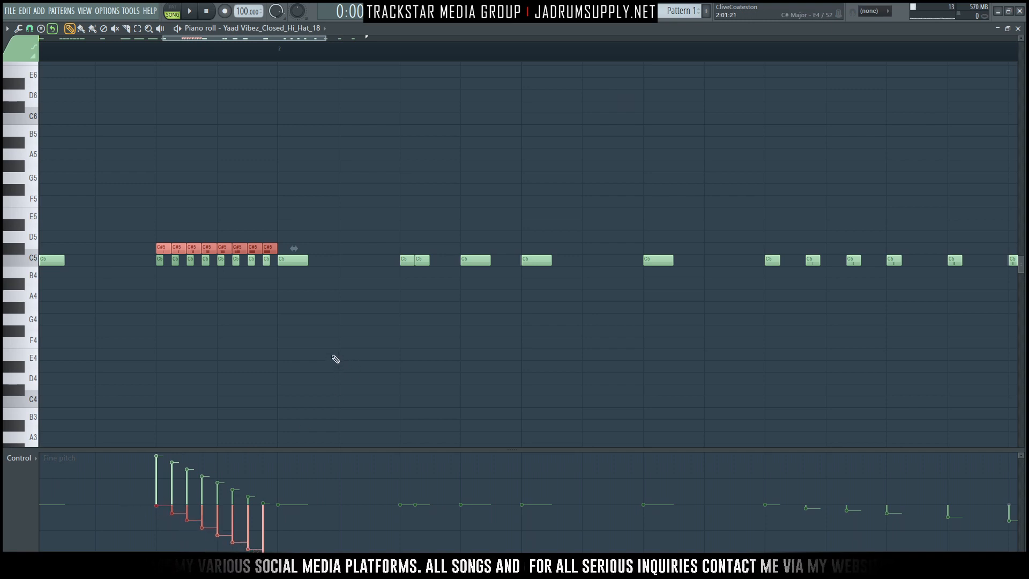
key(space)
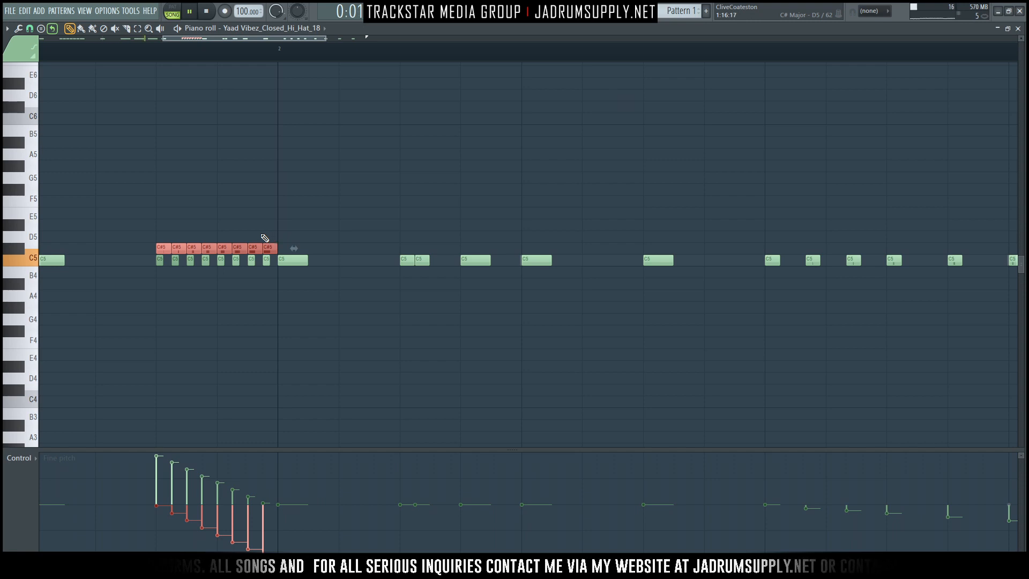
key(space)
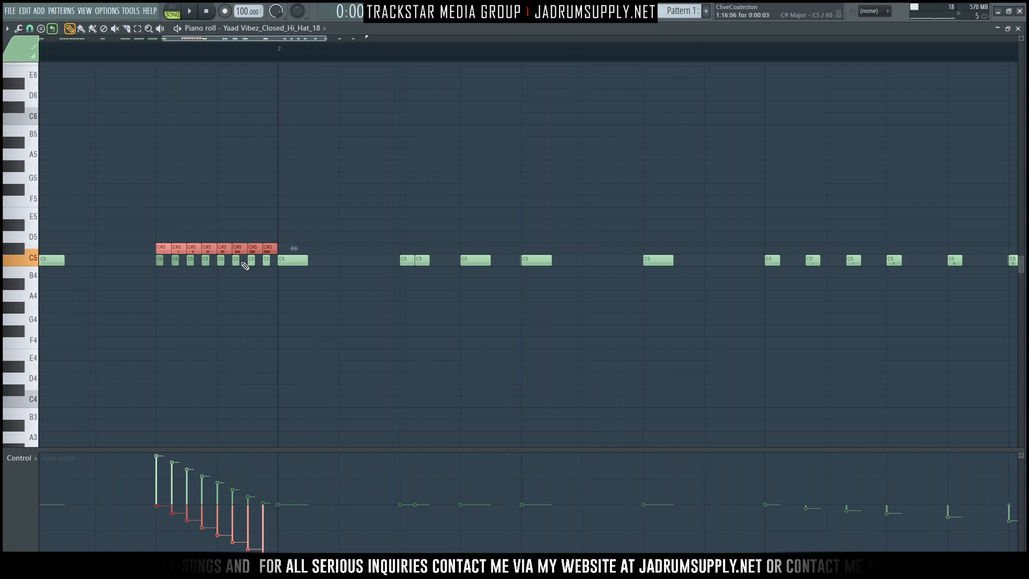
Slope the C#5 roll's velocity upward to match the C5 roll, then audition the result
click(21, 457)
click(48, 489)
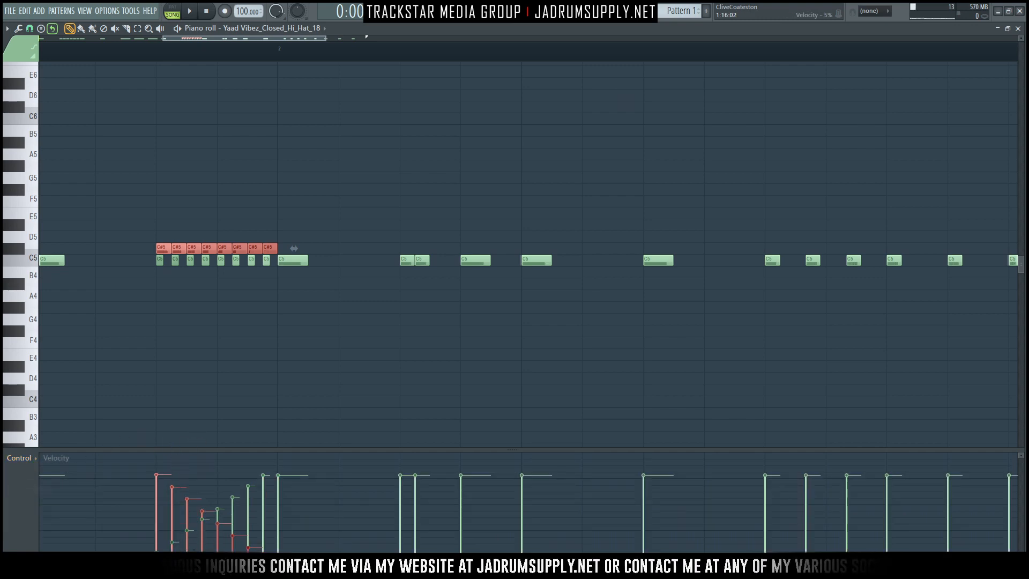
drag(156, 550, 285, 466)
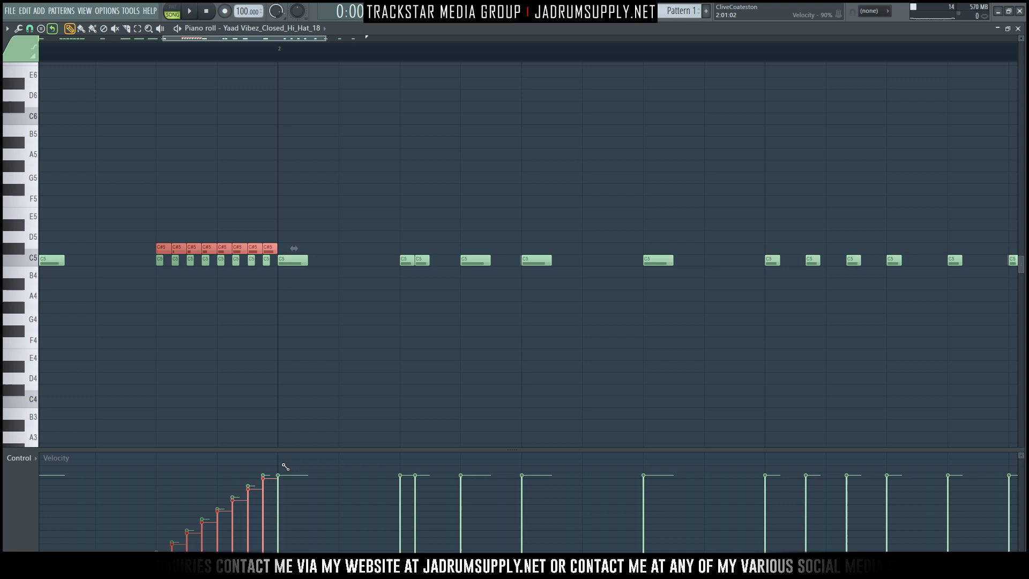
key(space)
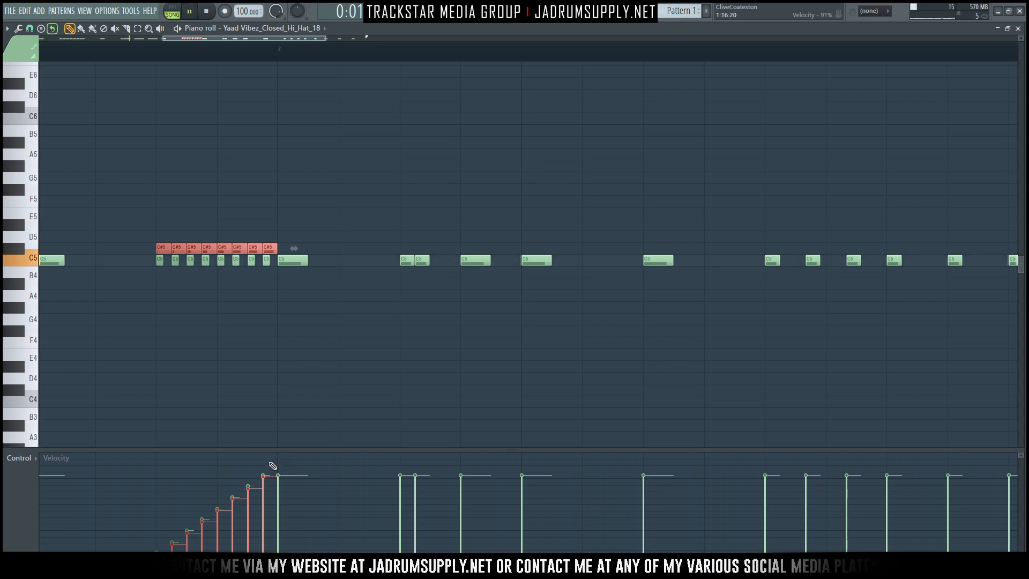
key(space)
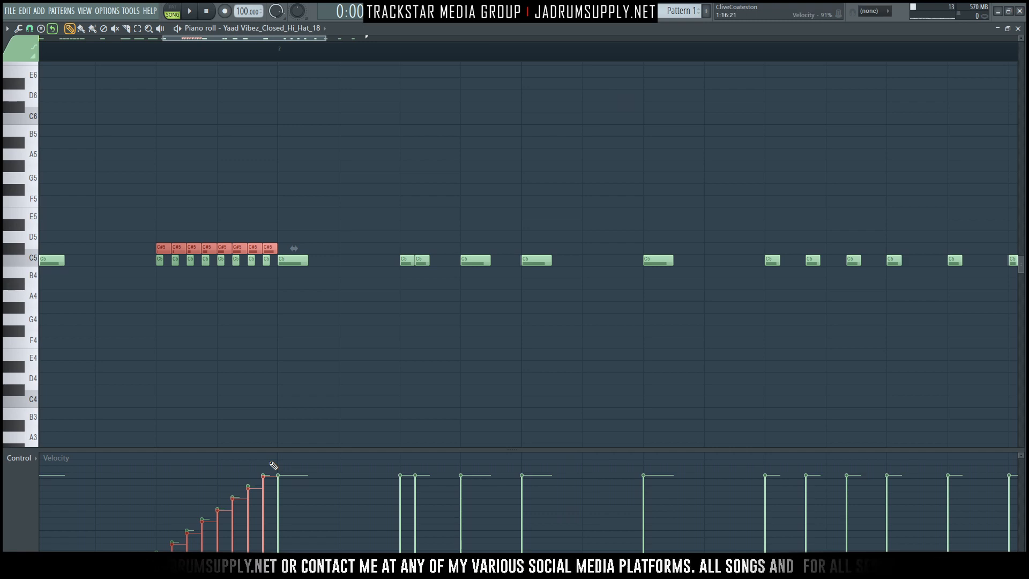
ctrl+scroll(273, 465, down, 3)
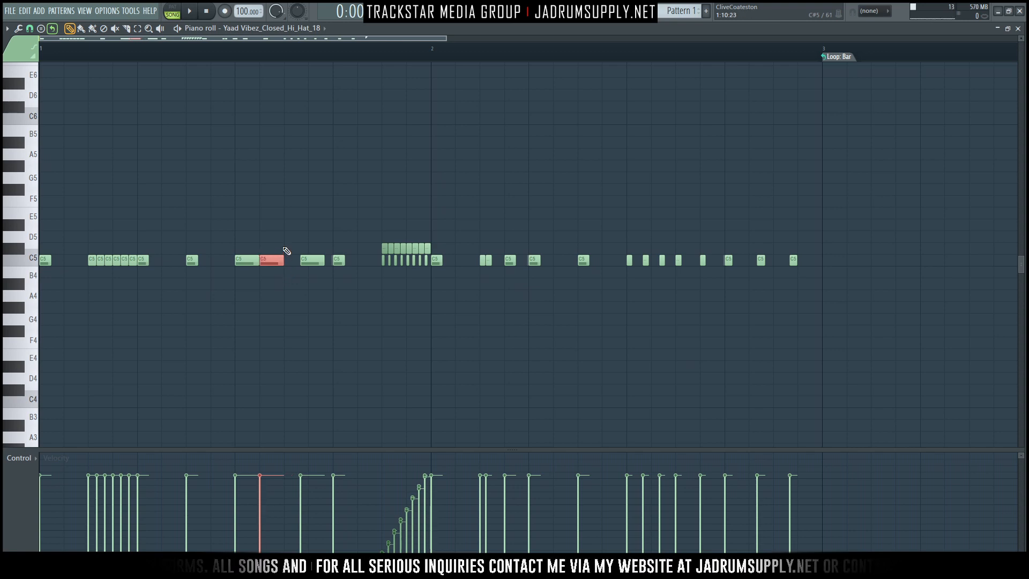
key(alt+u)
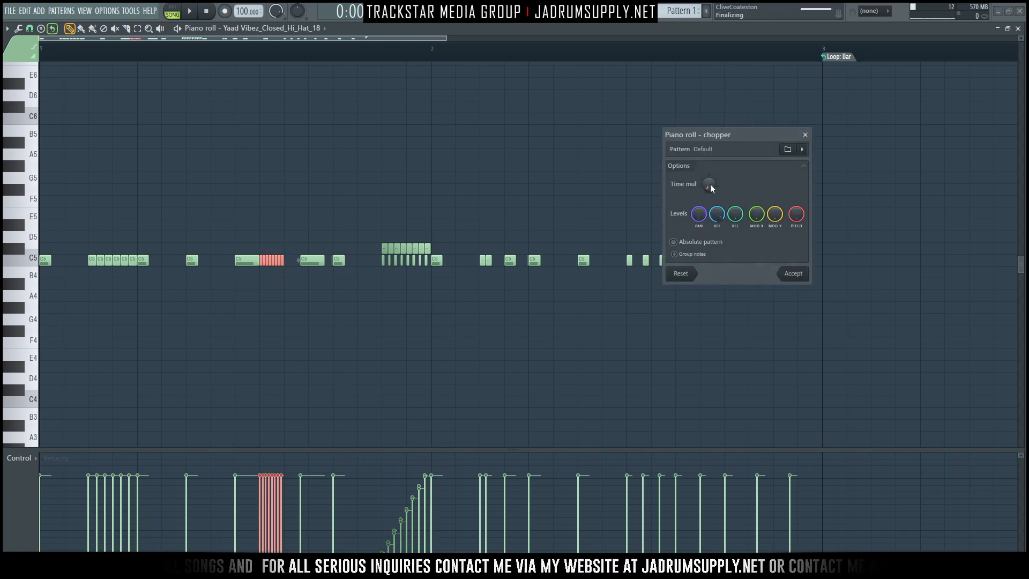
click(806, 136)
Move the C#5 roll at the end of bar one down onto the C5 roll
drag(374, 231, 423, 264)
click(416, 234)
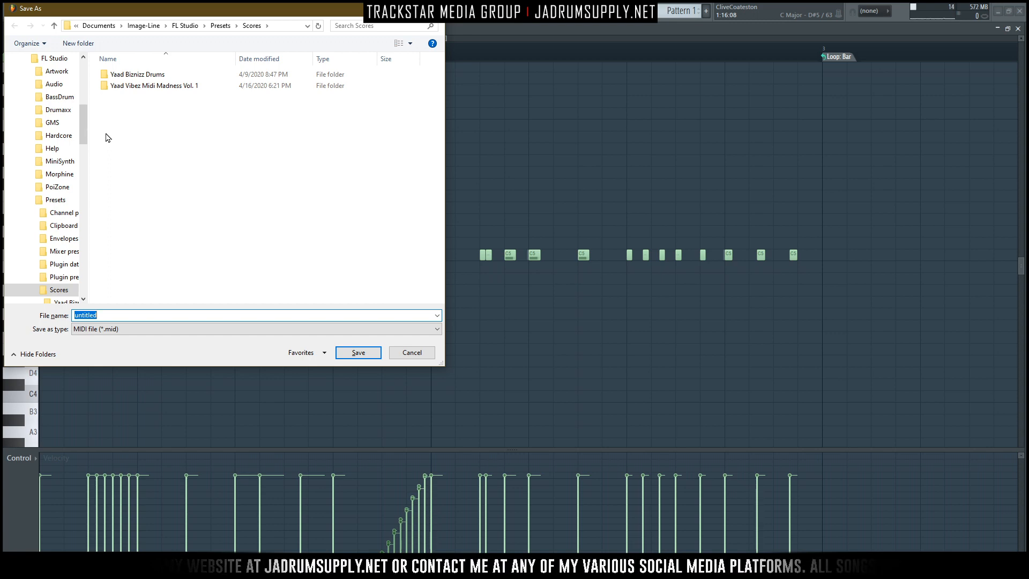
Save the score as MIDI file Yaad_Biznizz_Drums_82_100_BPM_[Hi_Hat] in the New folder inside Yaad Biznizz Drums
double_click(141, 75)
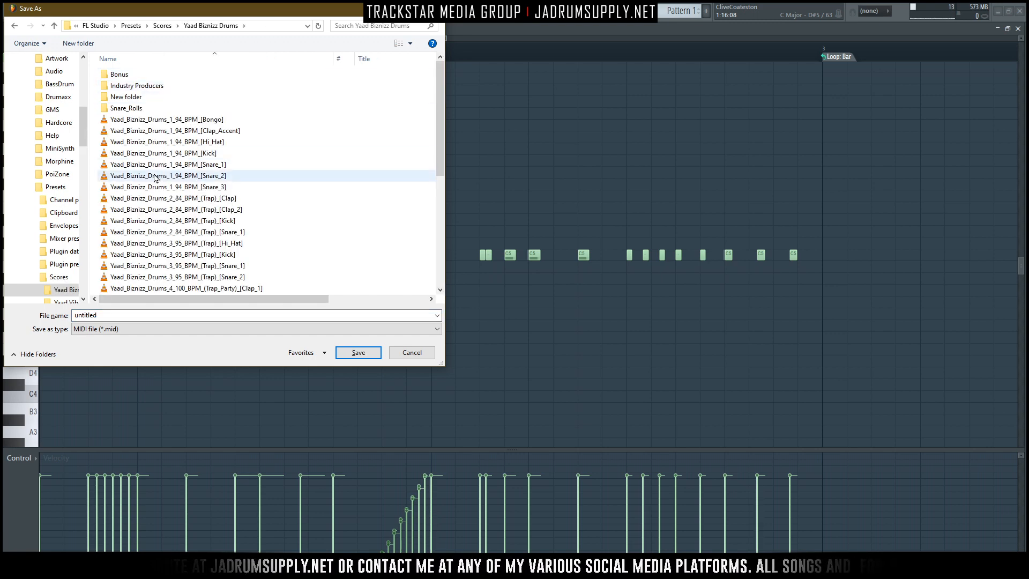
double_click(133, 100)
scroll(217, 289, down, 15)
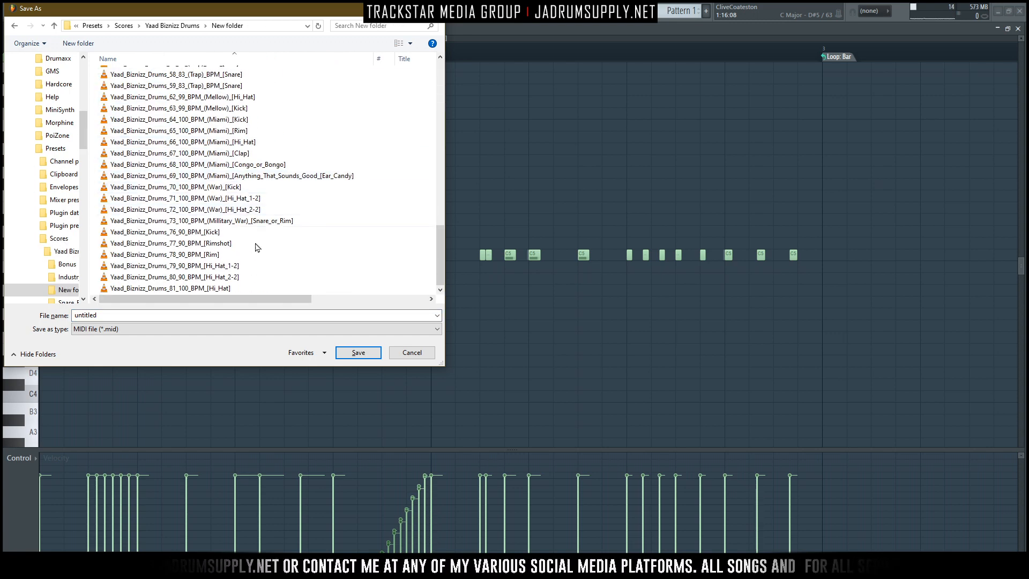
click(215, 290)
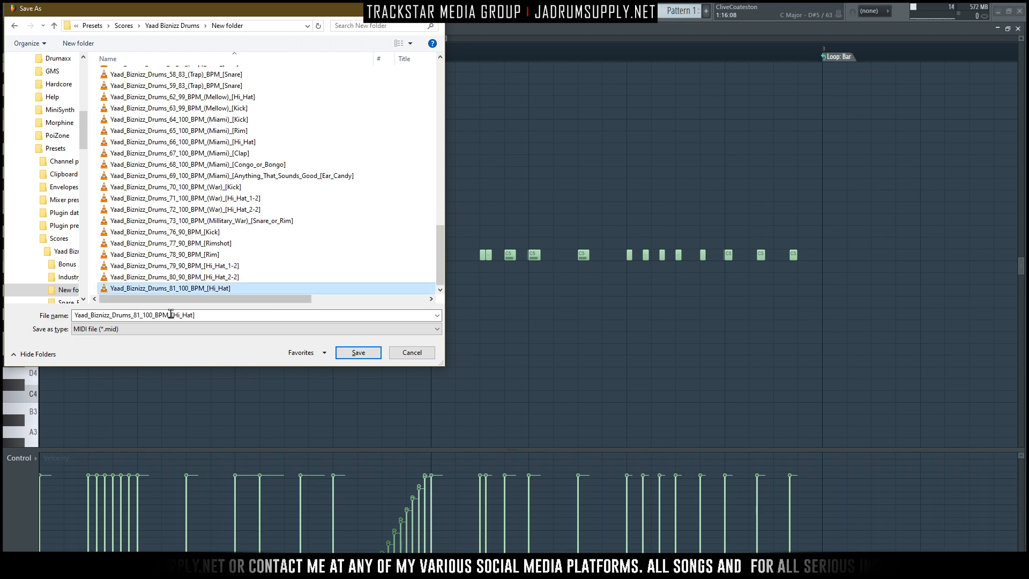
double_click(138, 315)
click(137, 314)
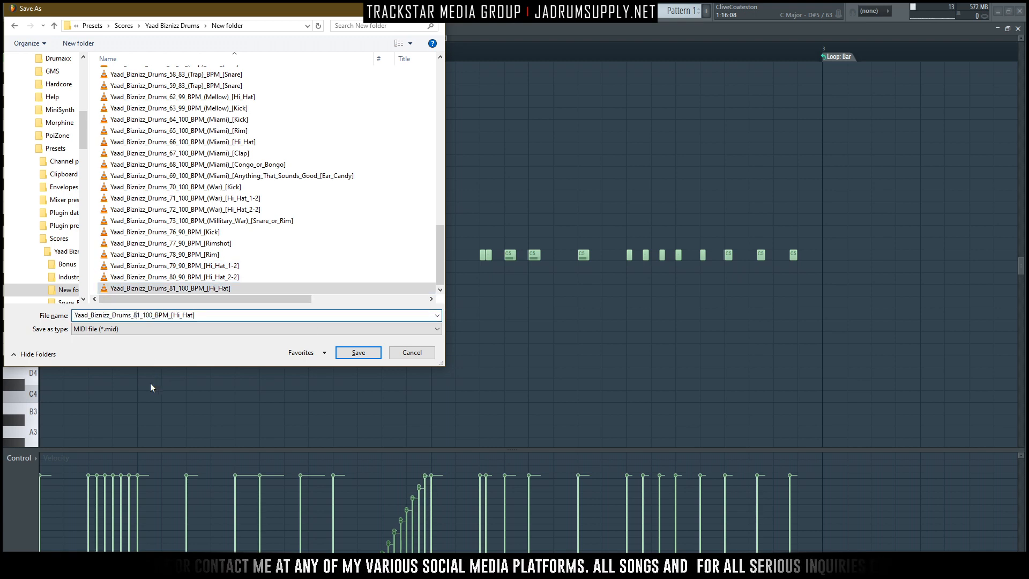
key(Delete)
text(2)
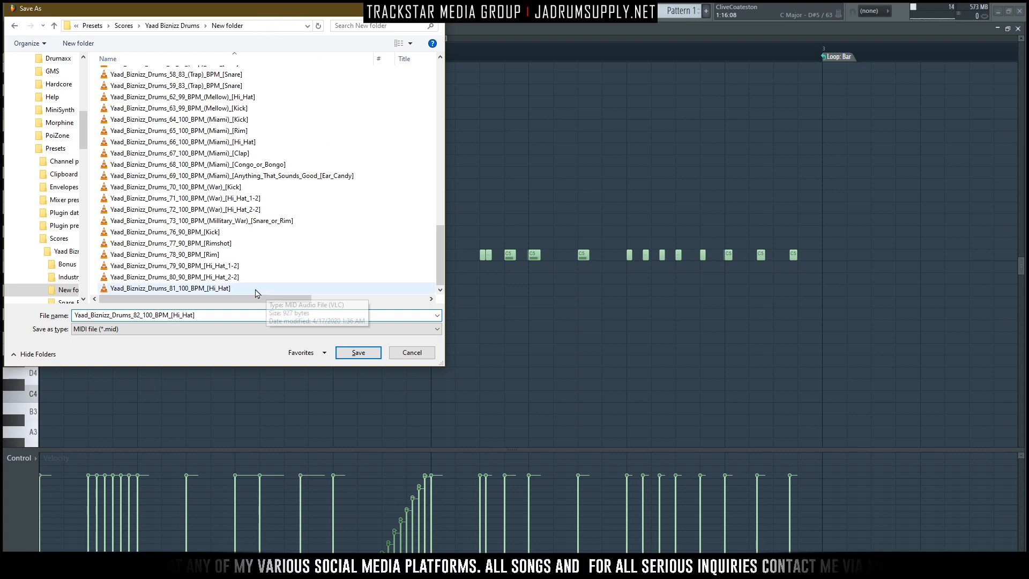
click(359, 352)
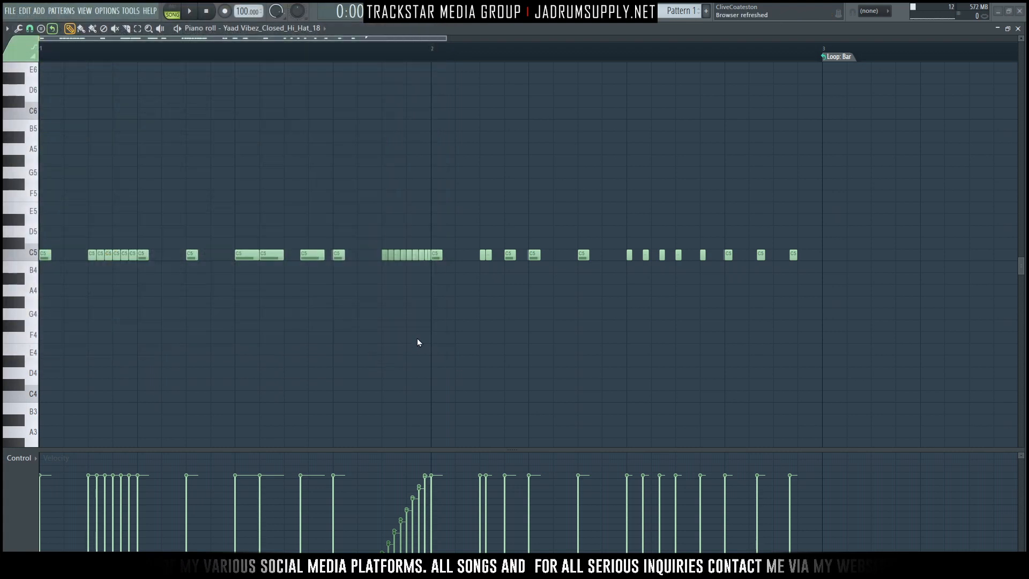